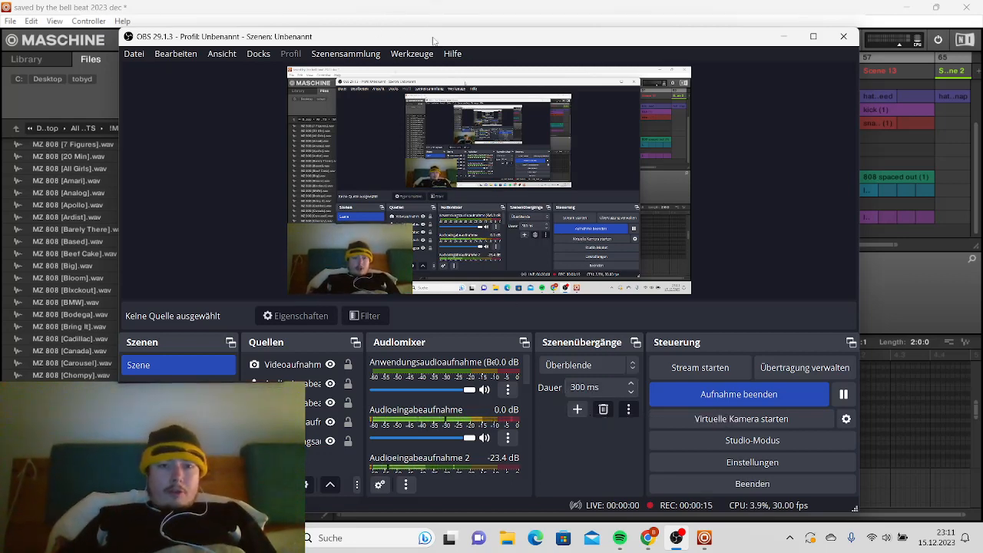
- Switch from OBS to the Maschine project and set the playhead to the song's start
drag(432, 40, 461, 31)
click(263, 15)
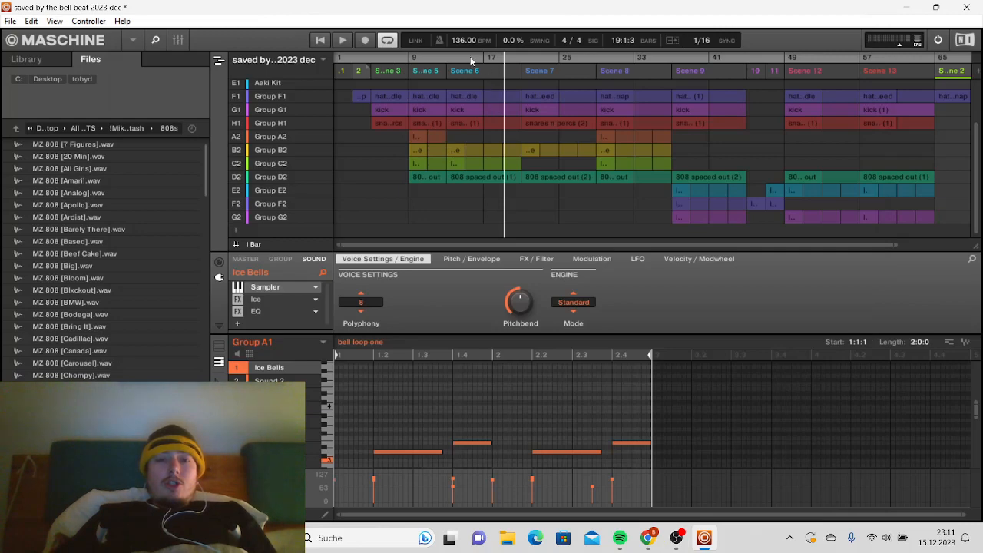
click(373, 60)
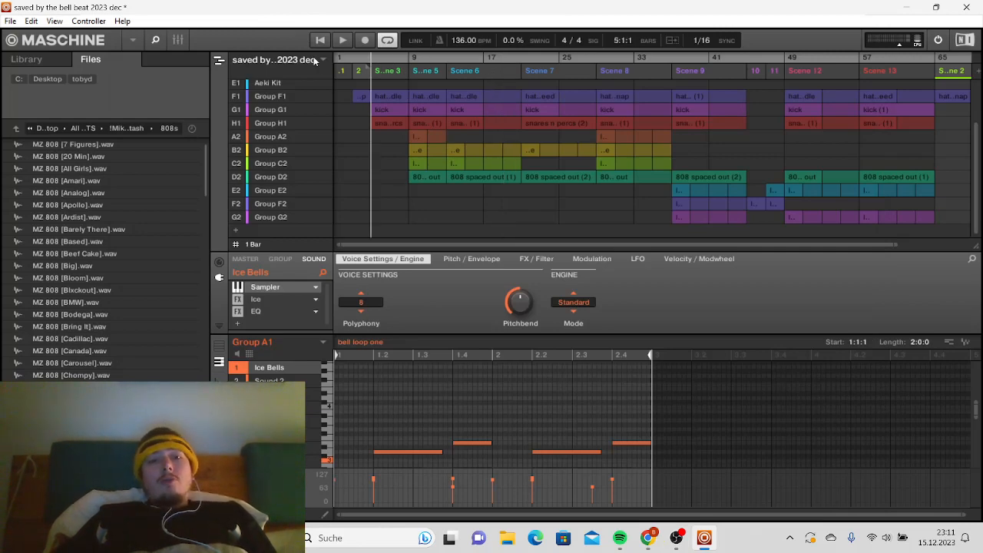
click(346, 59)
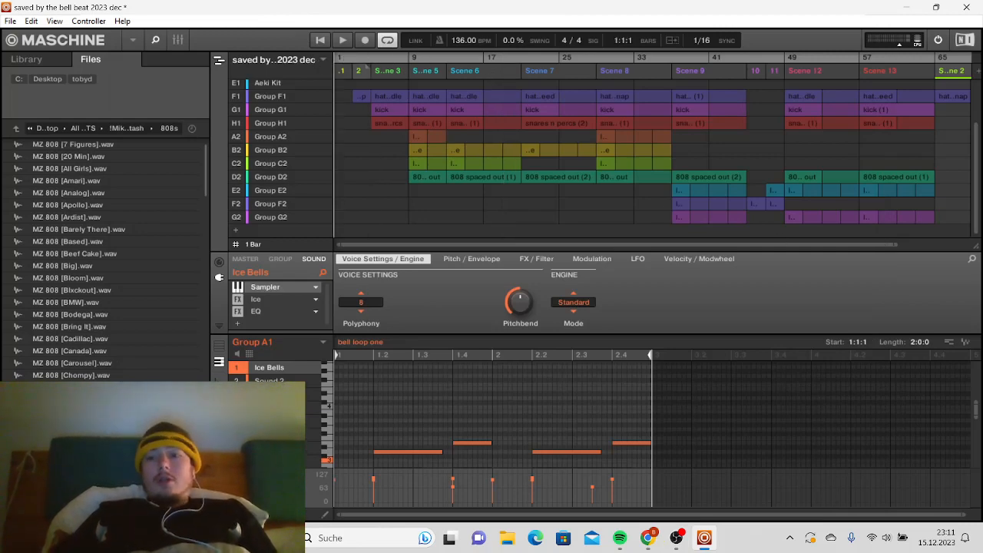
- Play the whole arrangement from the beginning and raise the system volume to 72
scroll(978, 205, up, 3)
scroll(978, 205, down, 3)
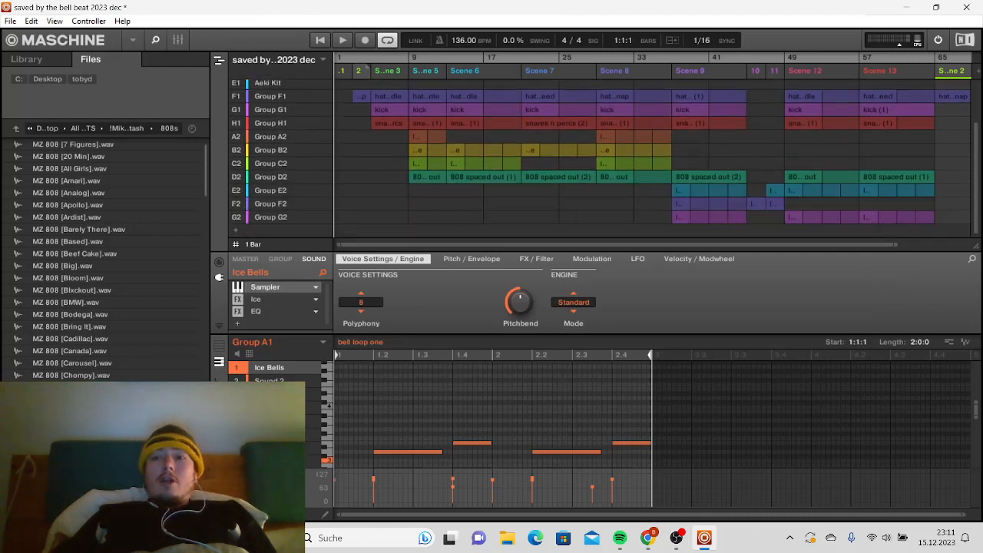
scroll(971, 141, up, 2)
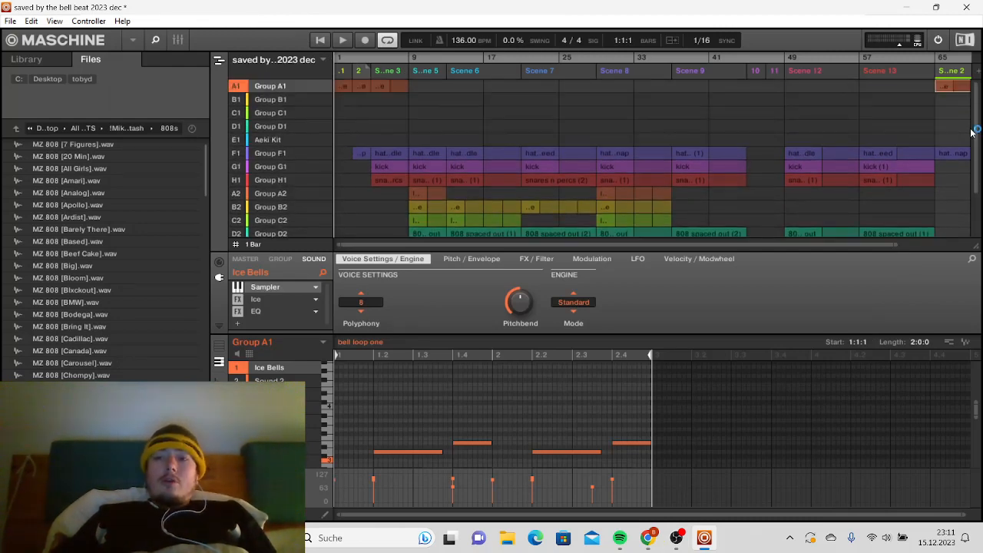
drag(896, 246, 978, 250)
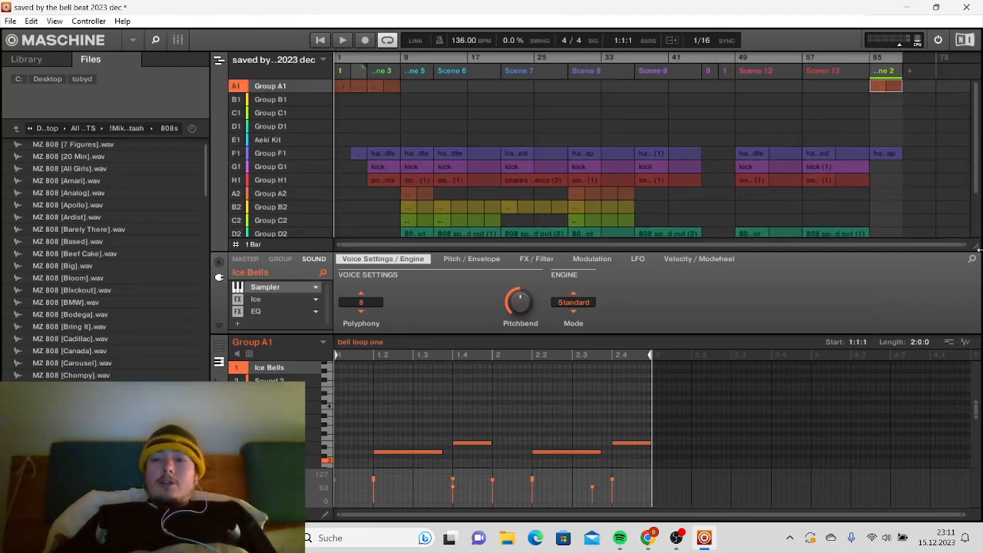
drag(906, 254, 923, 282)
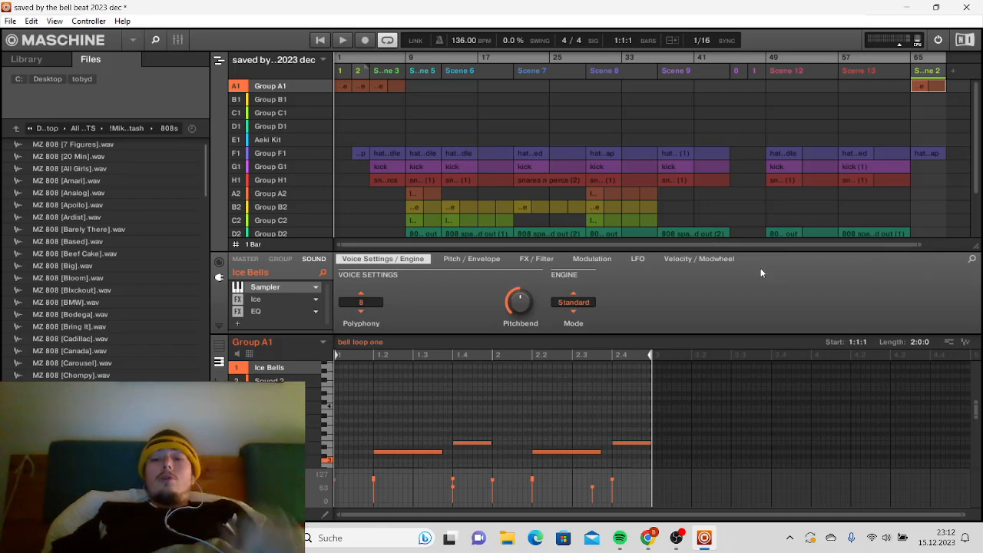
click(321, 41)
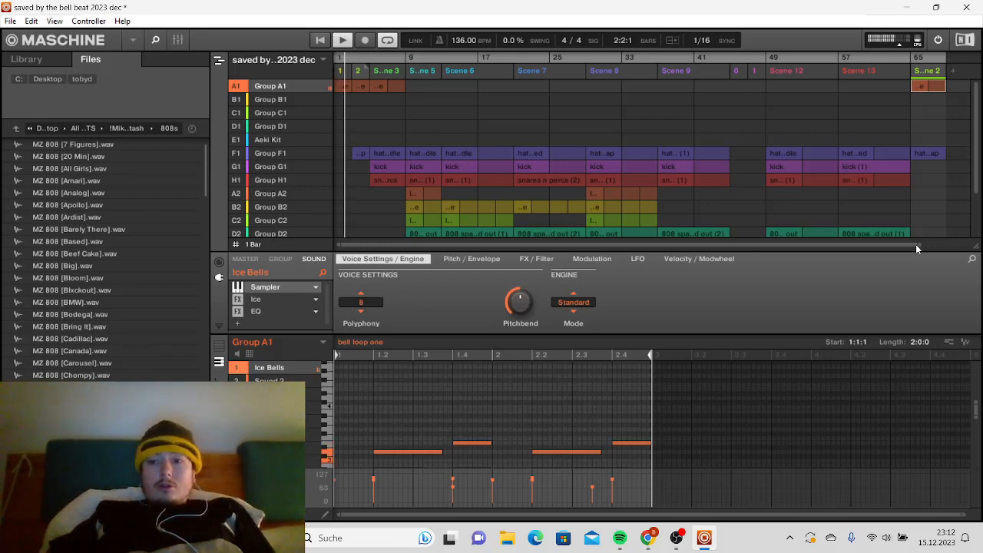
drag(916, 244, 964, 244)
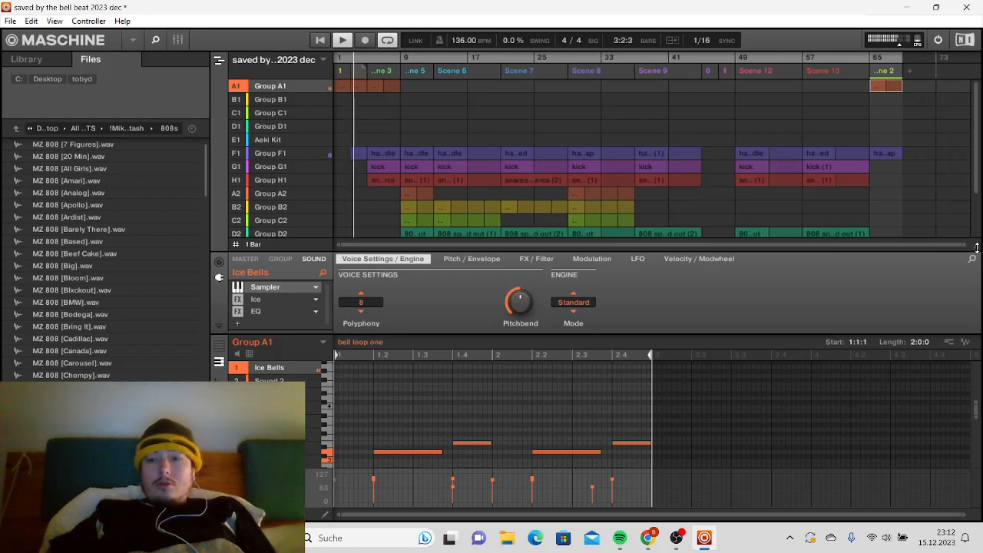
key(XF86AudioRaiseVolume)
key(XF86AudioRaiseVolume)
key(XF86AudioRaiseVolume)
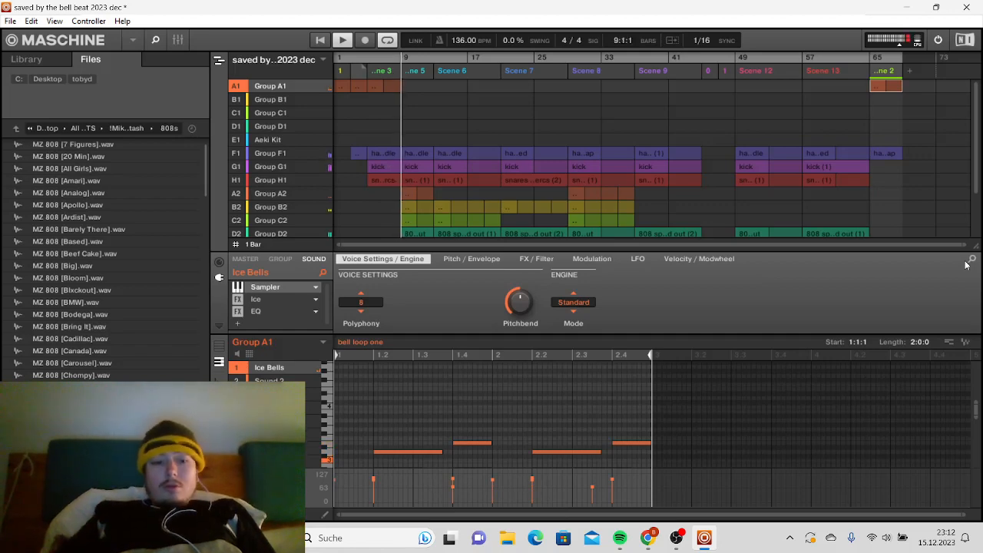
key(XF86AudioRaiseVolume)
key(XF86AudioRaiseVolume)
key(XF86AudioRaiseVolume)
key(XF86AudioRaiseVolume)
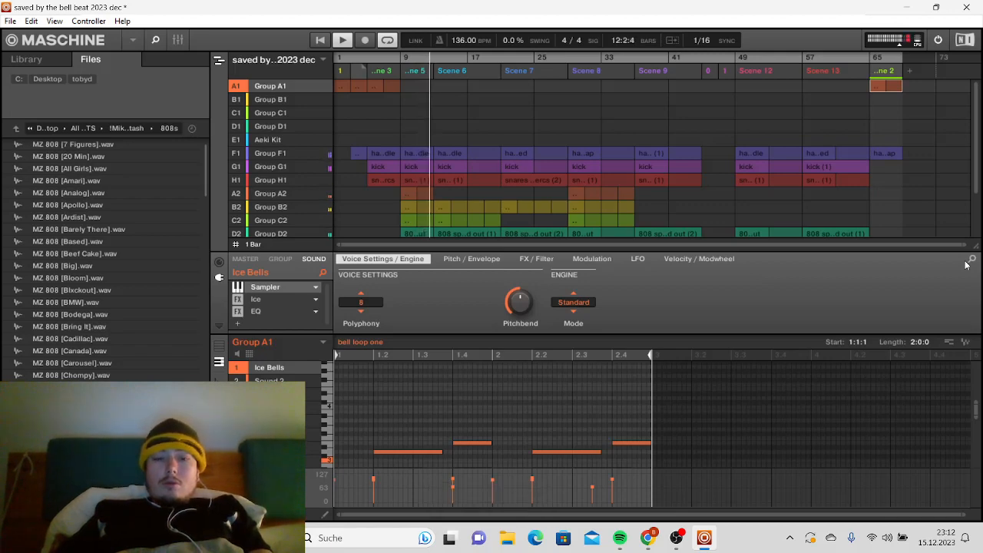
key(XF86AudioRaiseVolume)
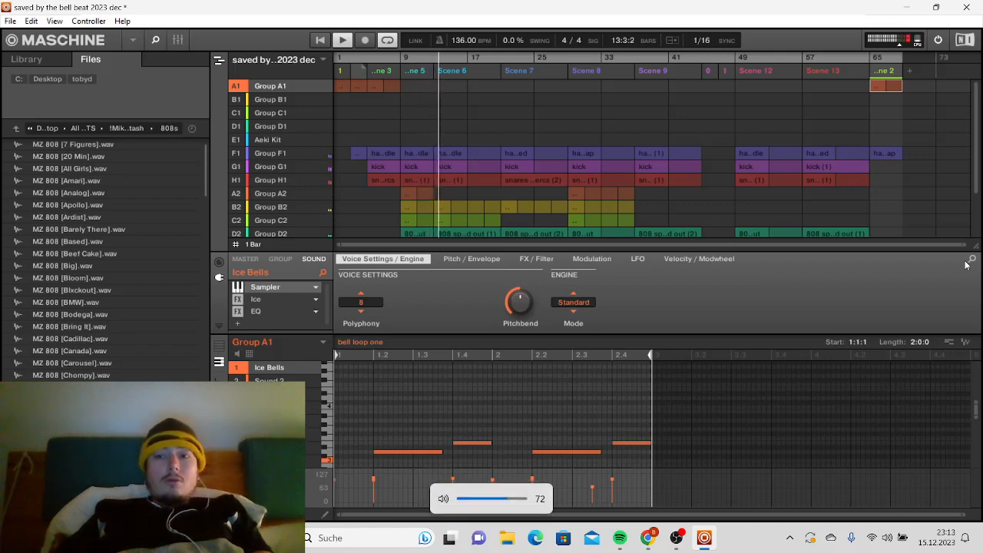
- Play the later part of the arrangement from bar 43 and stop playback during Scene 12
scroll(977, 185, down, 3)
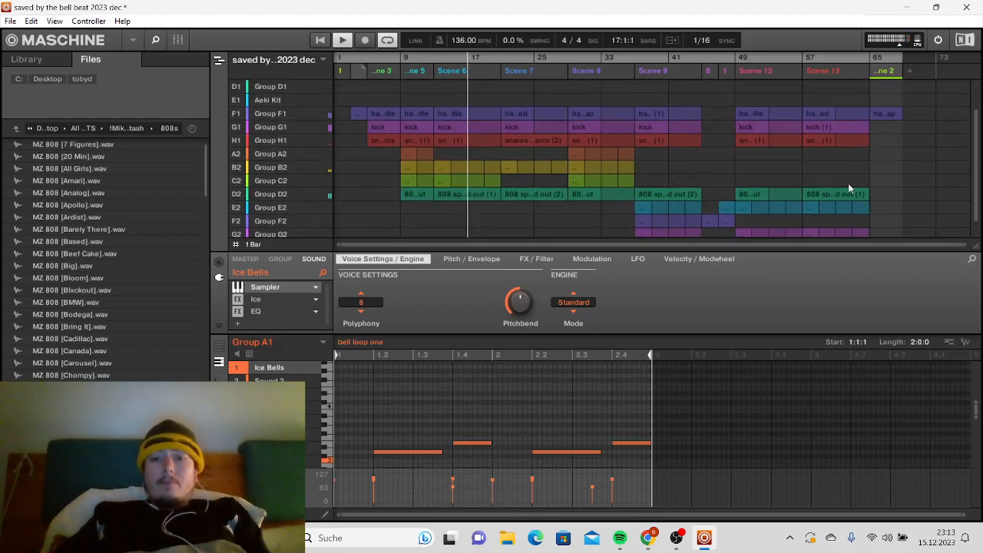
click(686, 57)
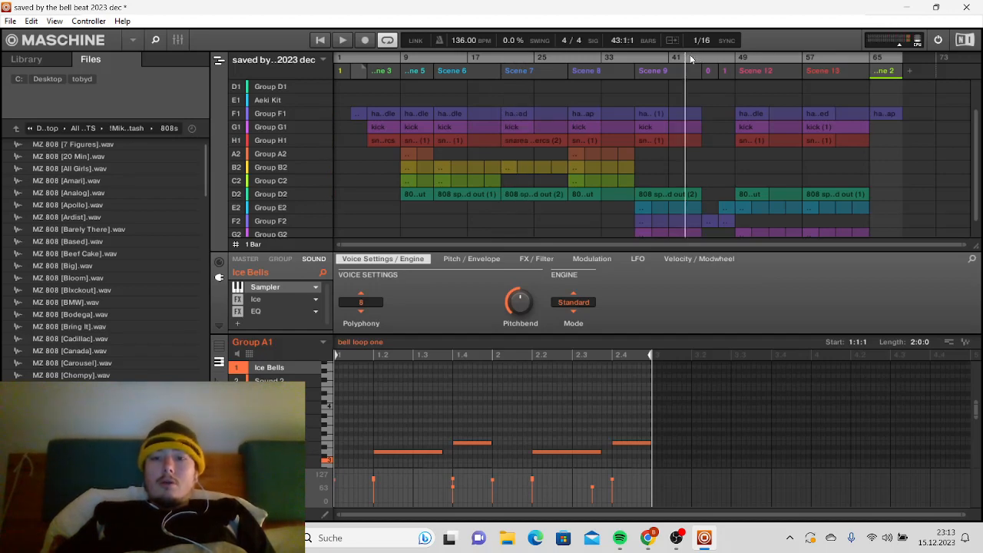
key(space)
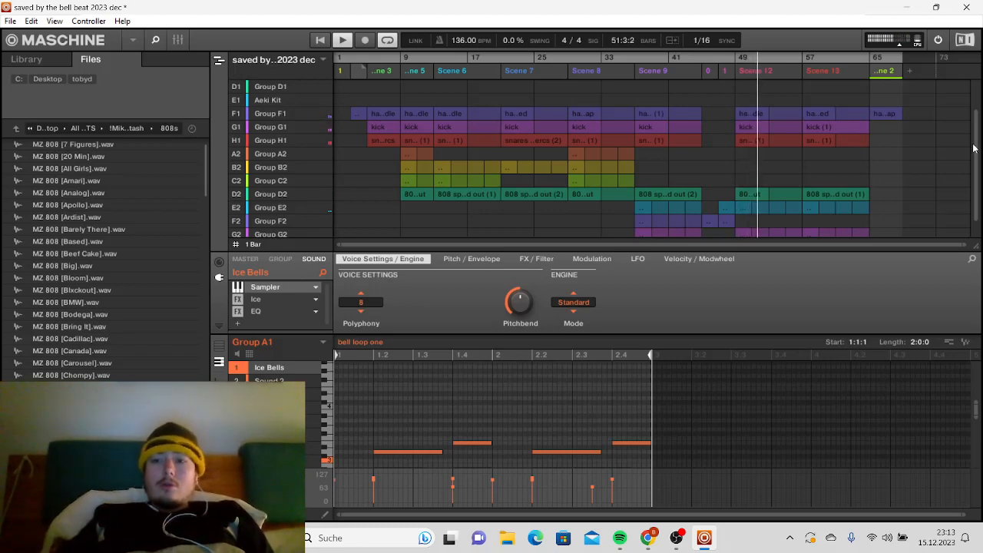
scroll(974, 148, down, 1)
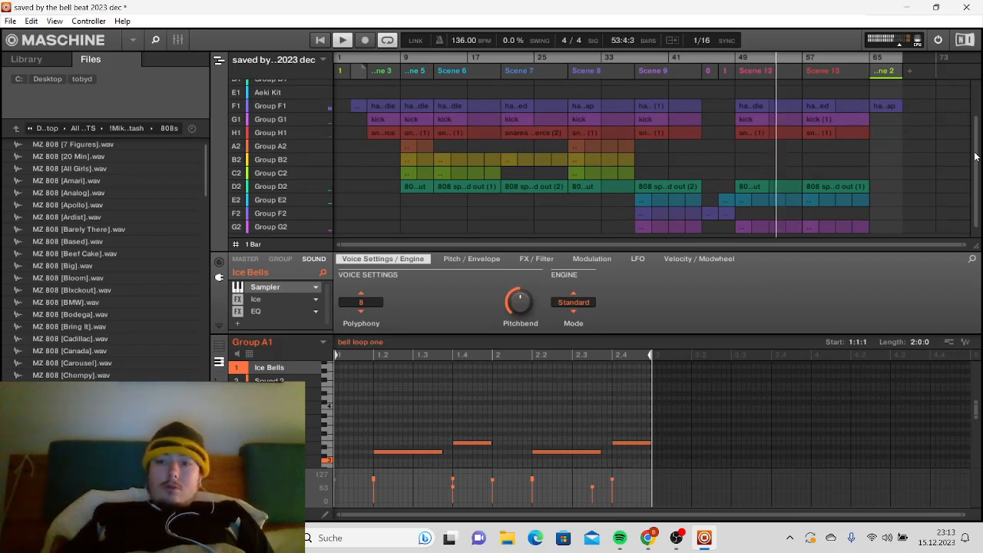
scroll(975, 146, up, 1)
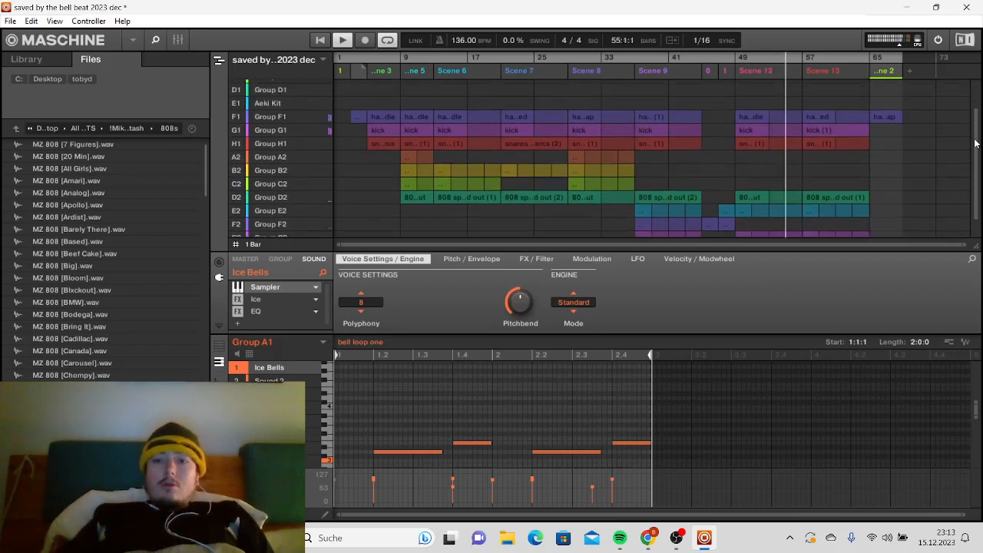
scroll(975, 144, up, 3)
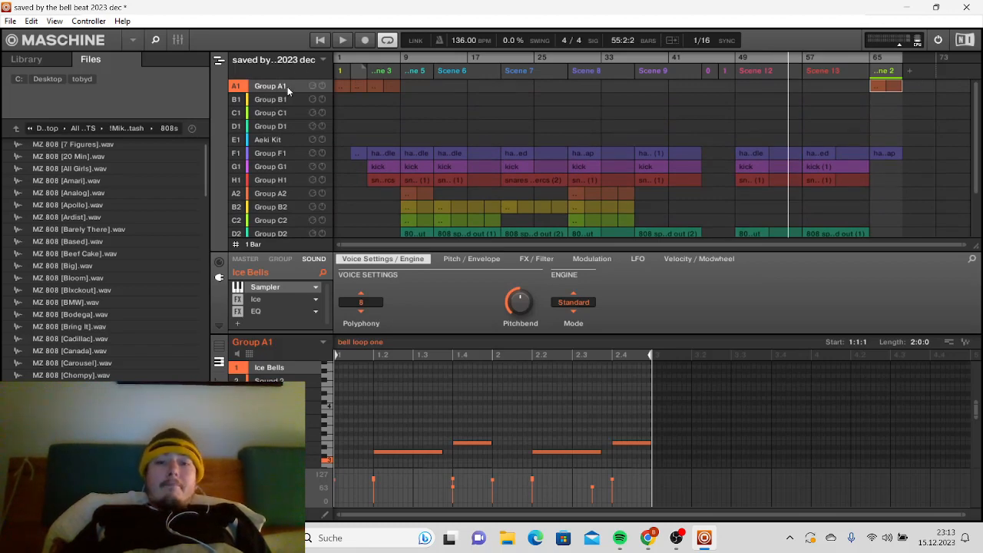
- Switch from the arrangement to the Ideas view, select Scene 2 and enlarge the pattern editor
click(219, 62)
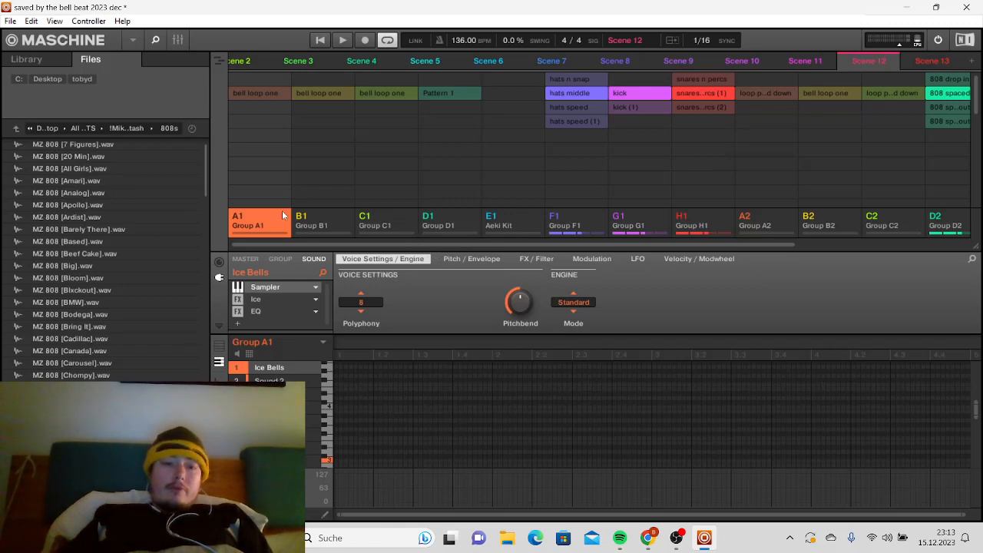
click(259, 61)
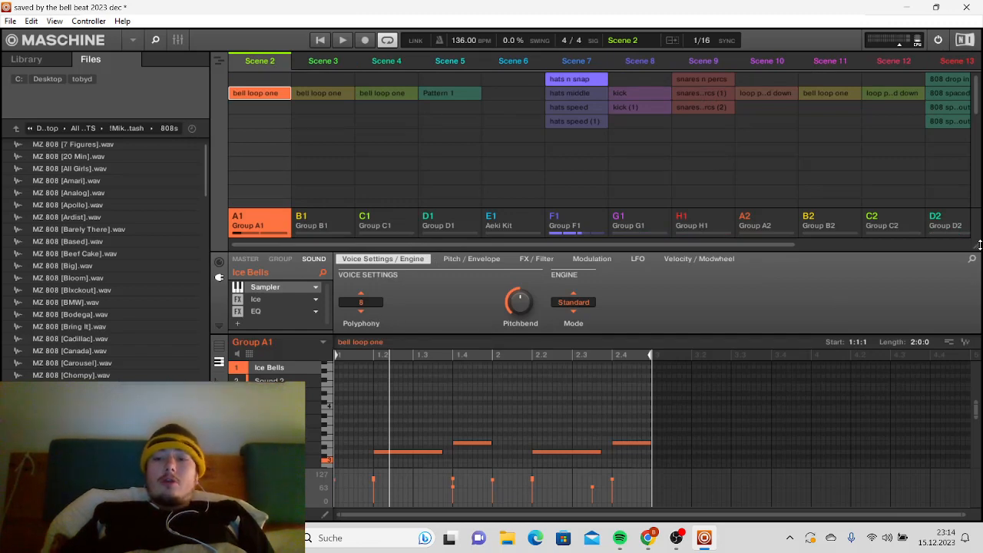
drag(979, 244, 957, 155)
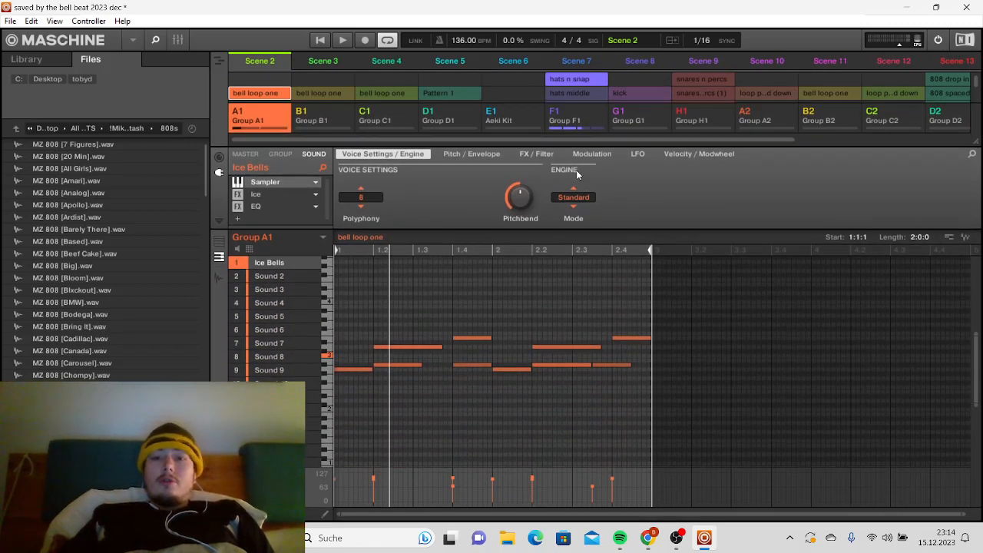
- Deactivate the hats n snap pattern in Scene 2 and play Group A1's bell loop one alone
click(563, 80)
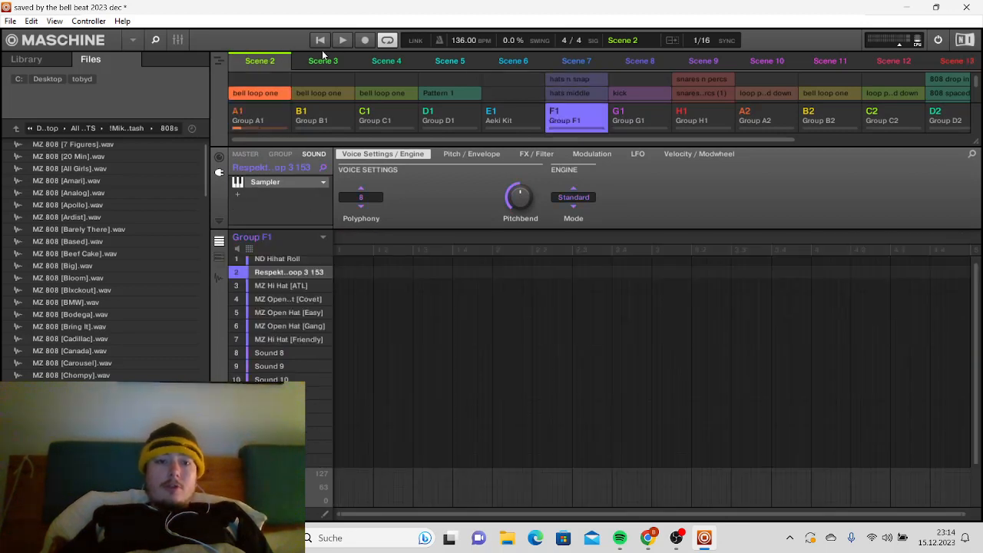
click(255, 93)
click(321, 39)
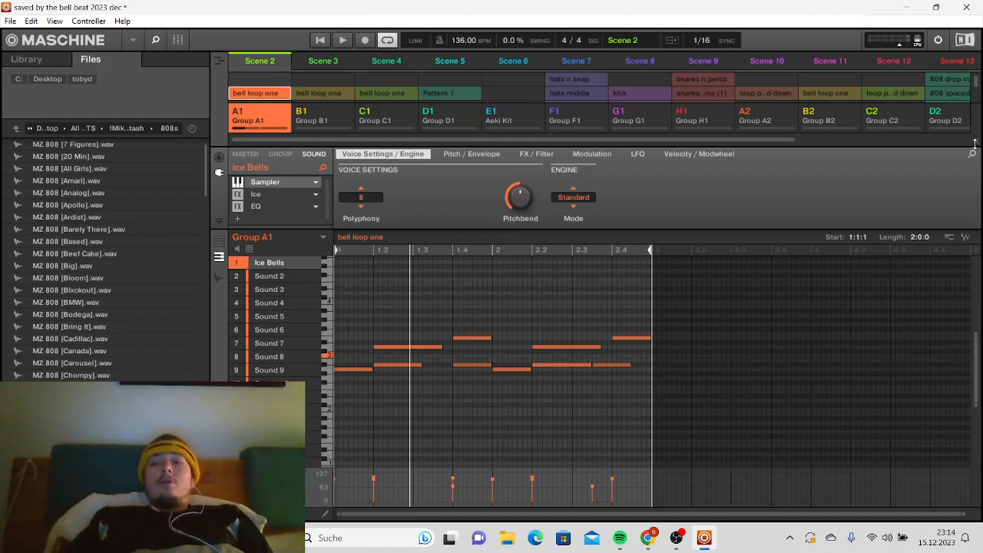
- Swap Group A1's bell loop one for Group B2's version in Scene 2 and play it
drag(973, 143, 979, 258)
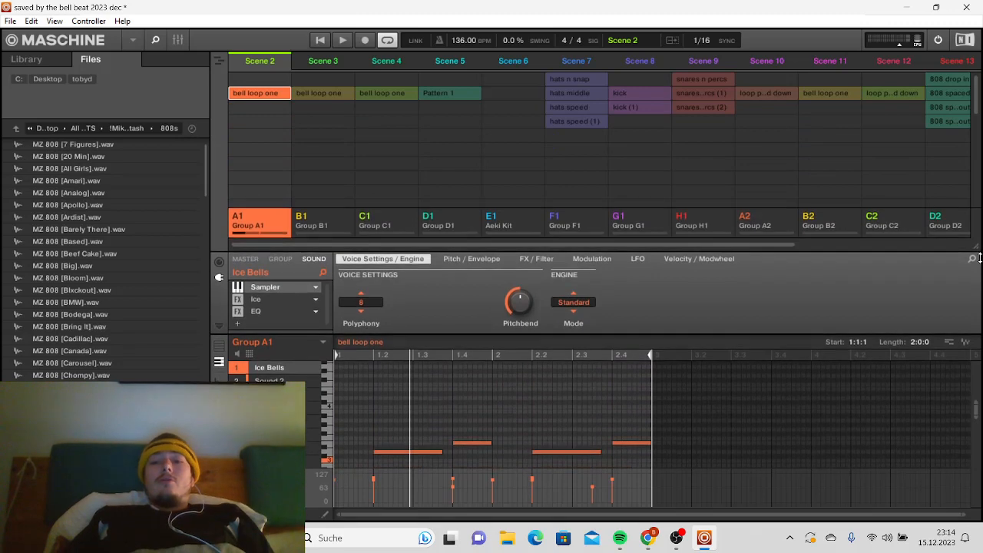
drag(781, 244, 961, 247)
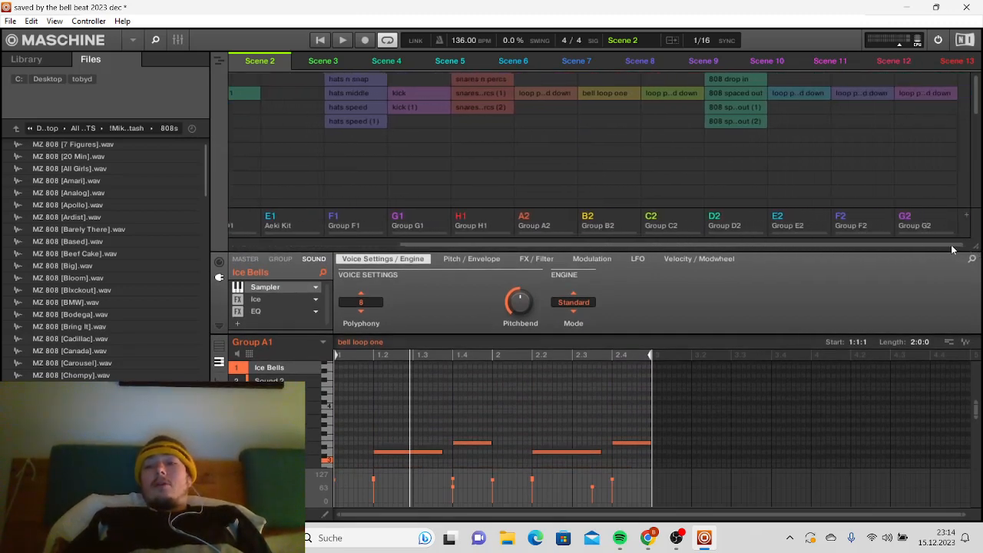
drag(956, 248, 770, 244)
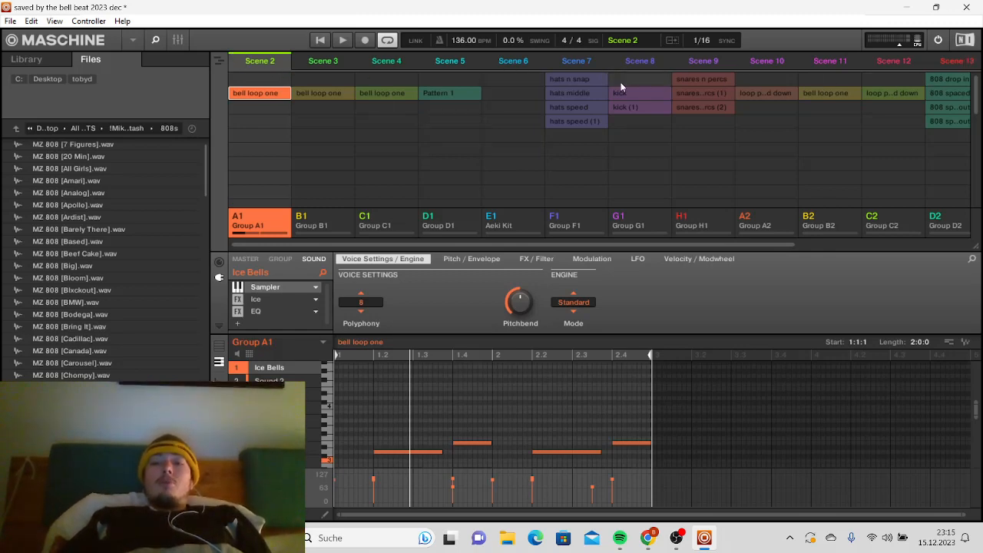
click(250, 94)
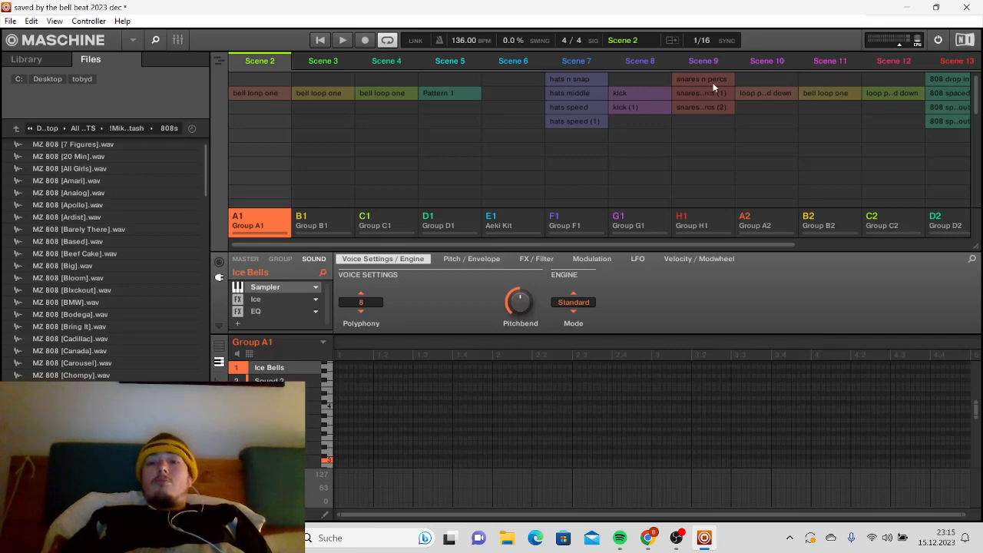
click(801, 92)
click(338, 41)
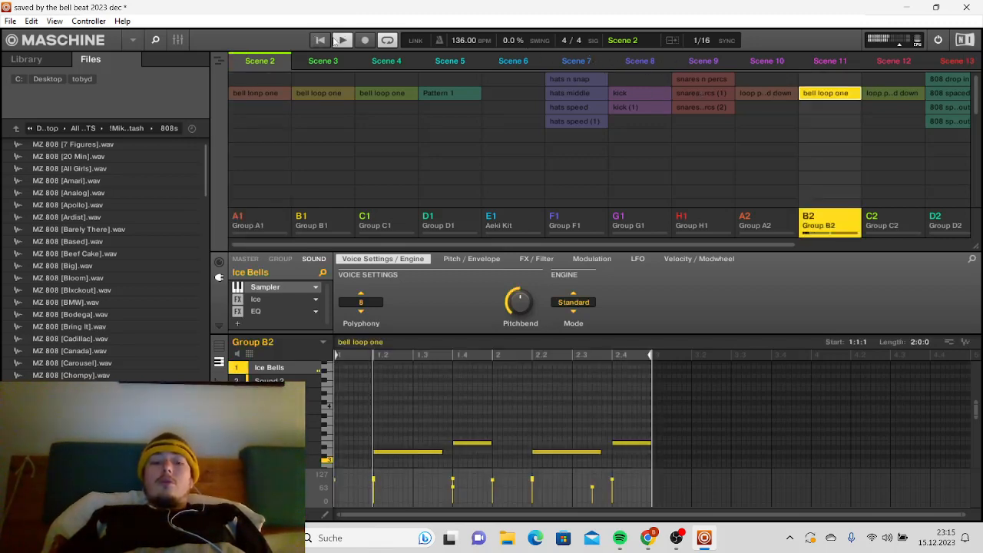
click(336, 41)
- Audition the loop pitched down patterns of Group A2 and Group C2 one at a time in Scene 2
click(757, 93)
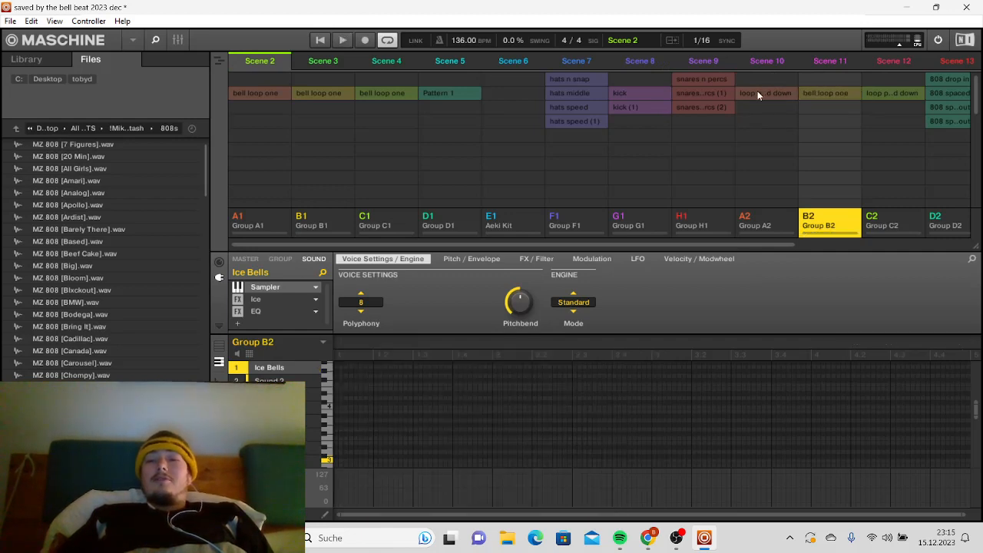
click(757, 92)
click(317, 41)
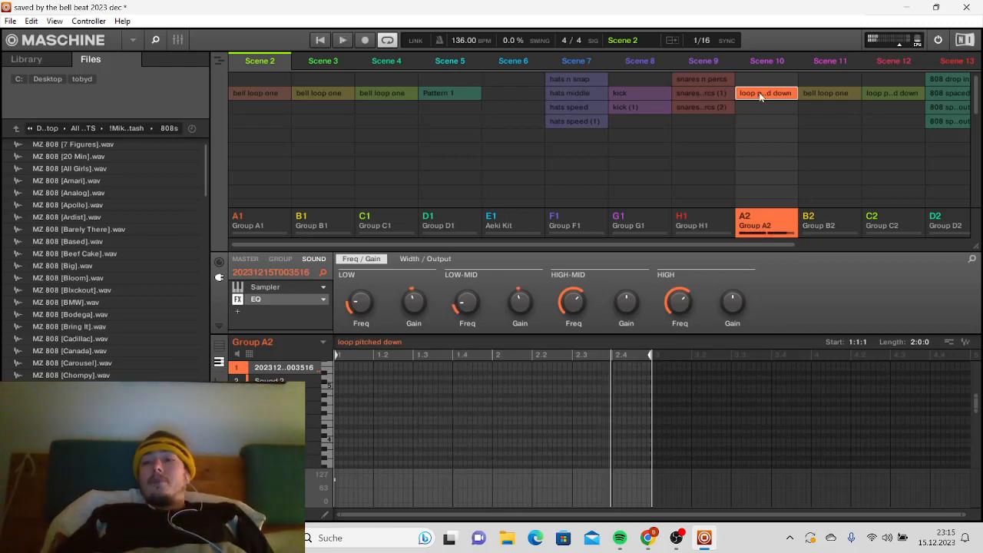
click(901, 92)
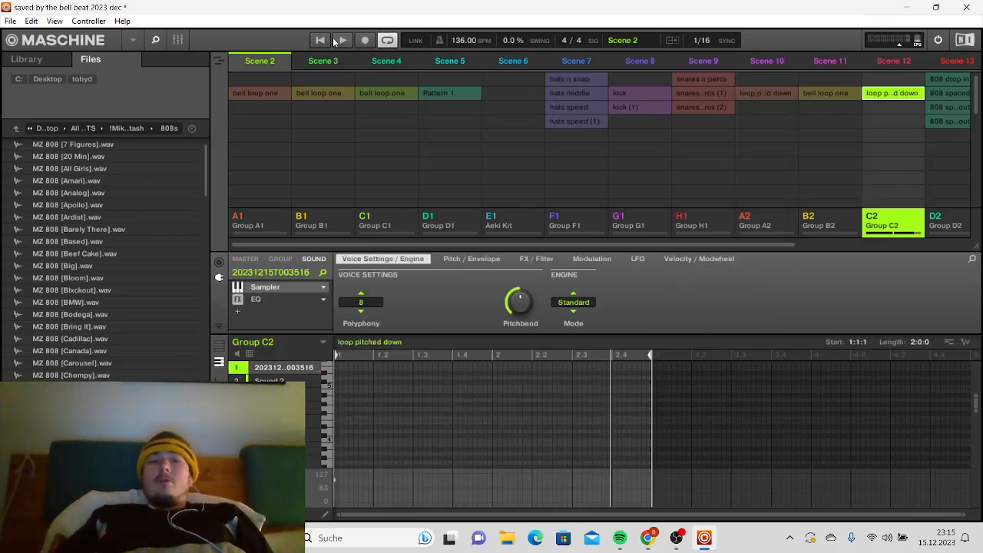
click(321, 41)
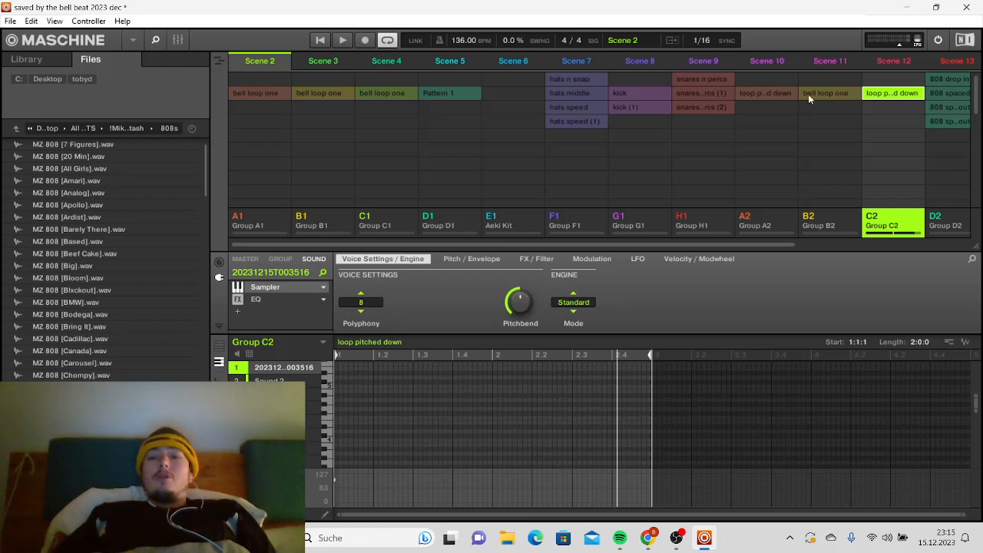
- Play Group A2's pitched-down loop and Group B2's bell loop one together with Group C2's loop, and deactivate Group B2's pattern
click(783, 93)
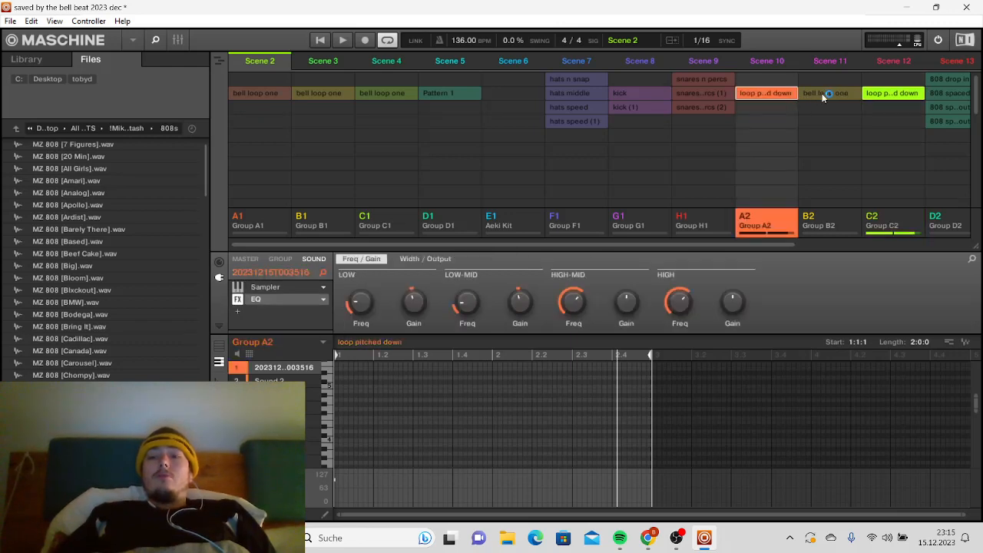
click(823, 95)
click(322, 40)
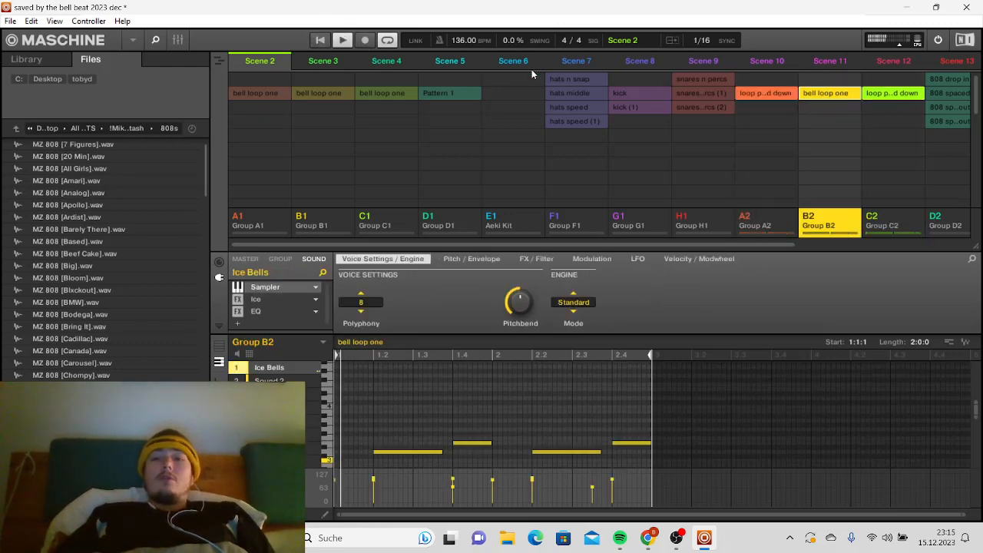
click(828, 95)
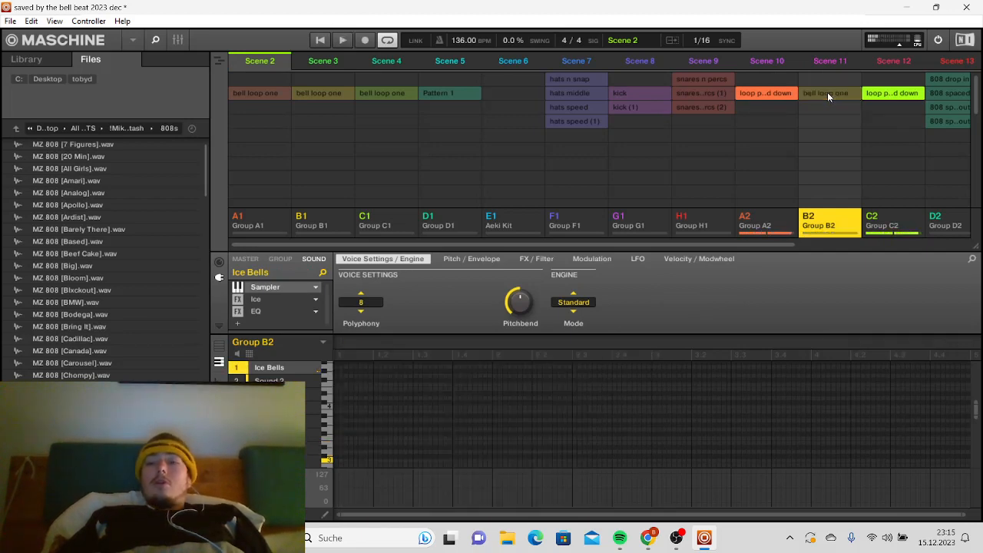
- Deactivate the loop pitched down patterns of Groups C2 and A2 in Scene 2, and play Group E2's loop alone
drag(746, 244, 921, 242)
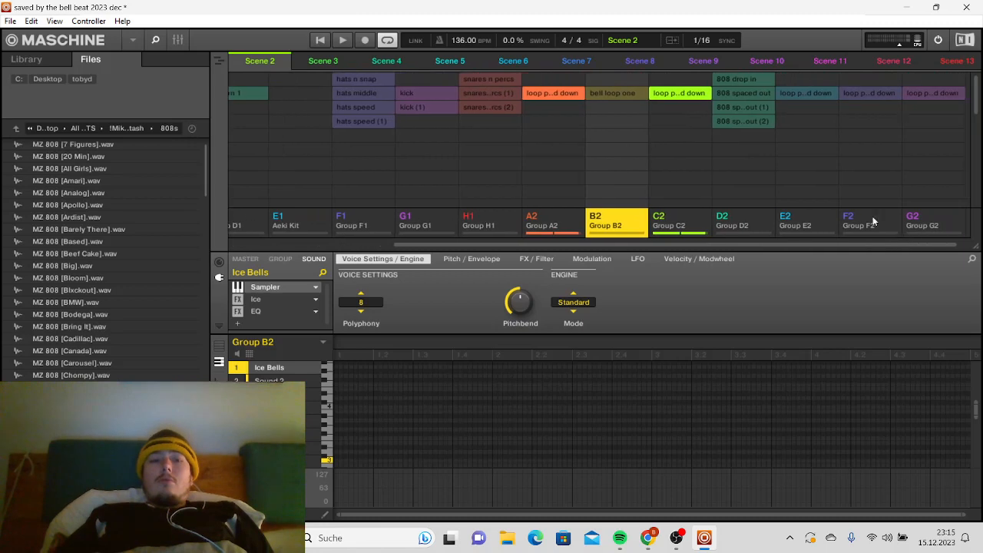
click(674, 97)
click(658, 96)
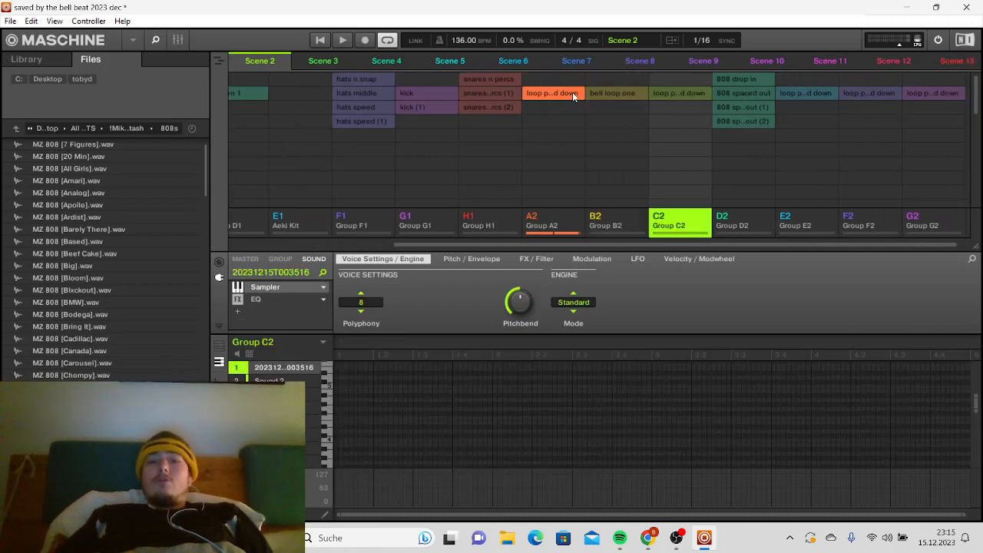
click(574, 93)
click(800, 95)
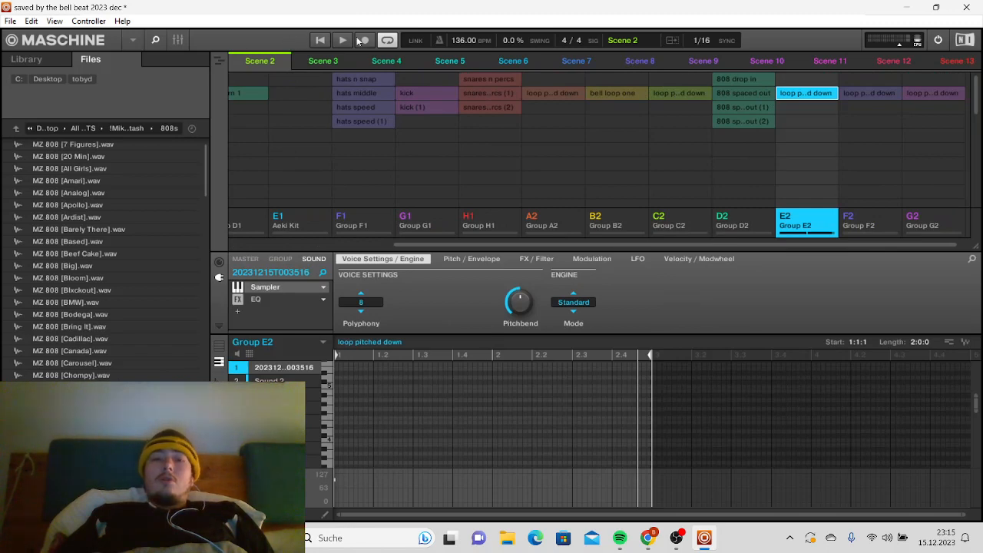
click(319, 41)
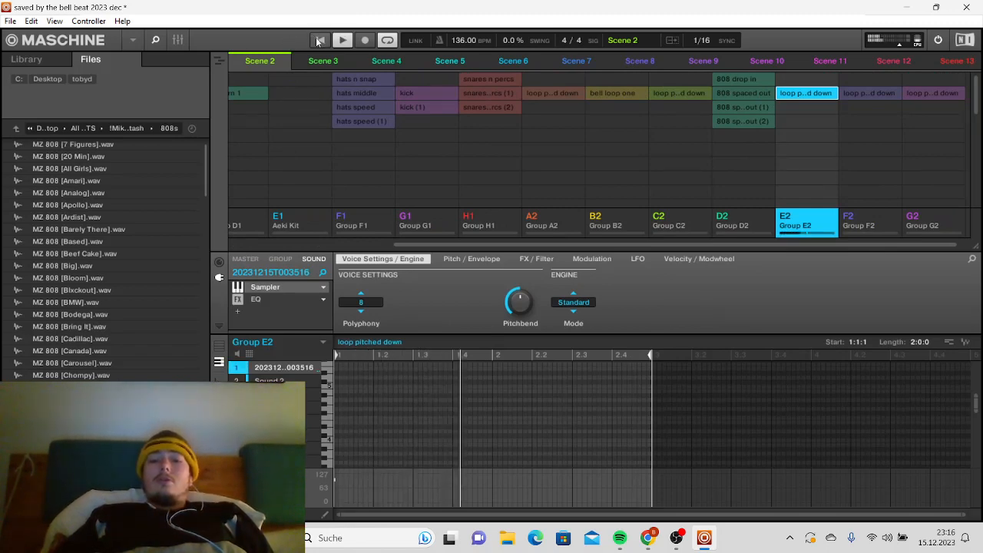
- Show the Pitch / Envelope settings of Group E2's sampler and play its loop with Reverse off and on
click(453, 259)
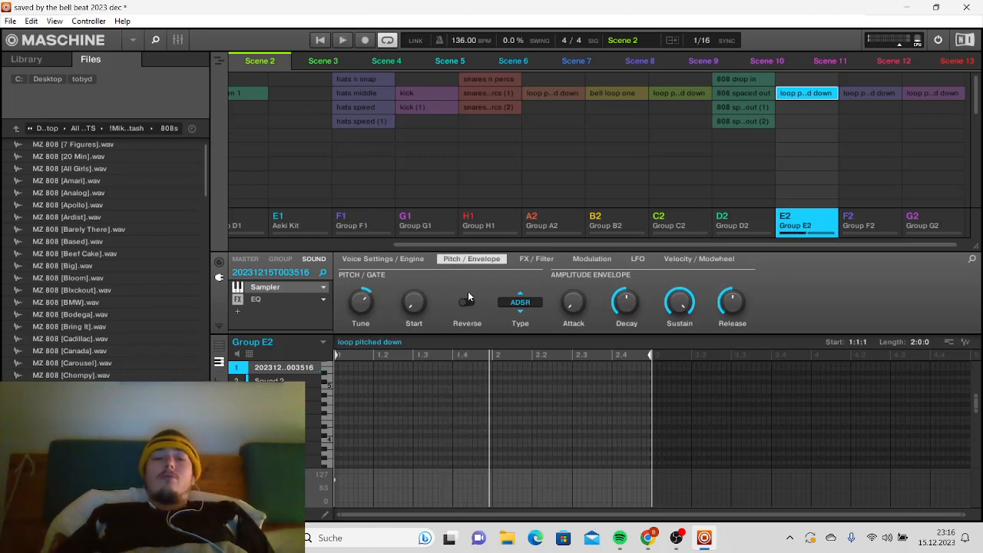
click(323, 43)
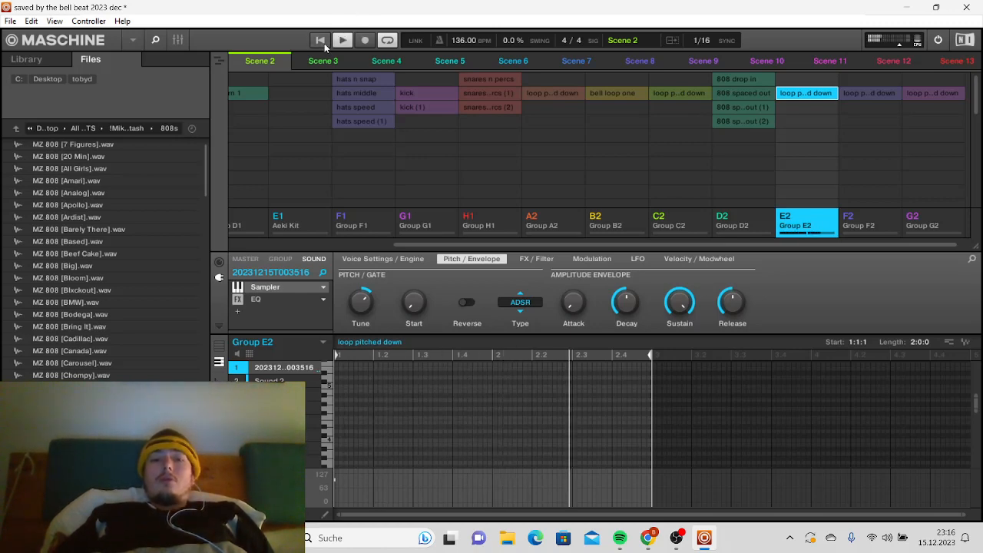
click(322, 42)
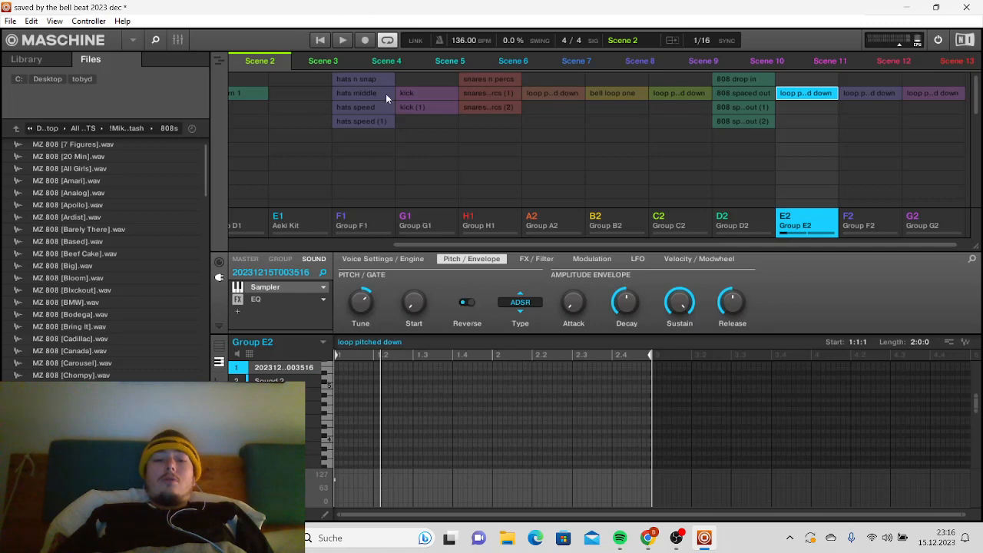
click(321, 39)
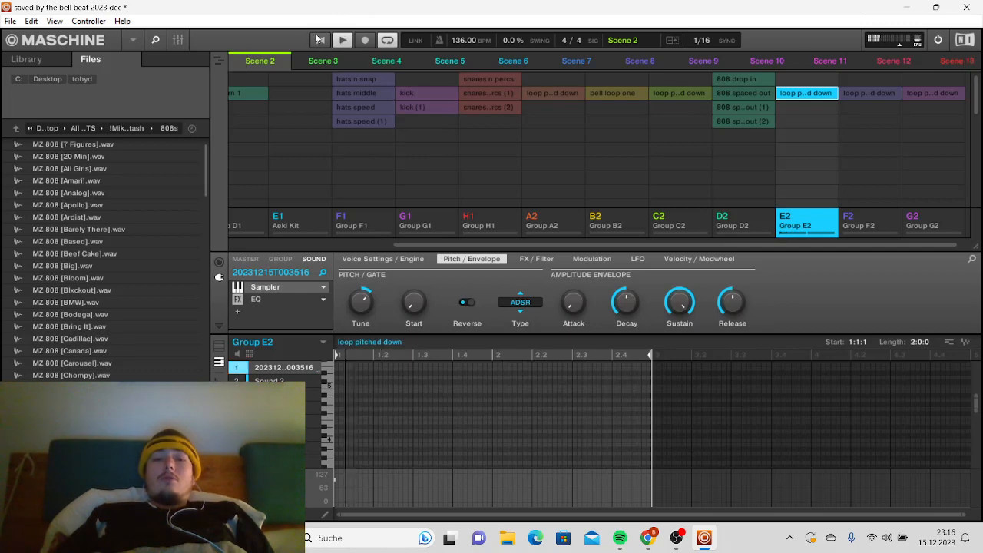
key(space)
- Swap Group E2's loop pitched down pattern for Group F2's in Scene 2 and play it
click(820, 96)
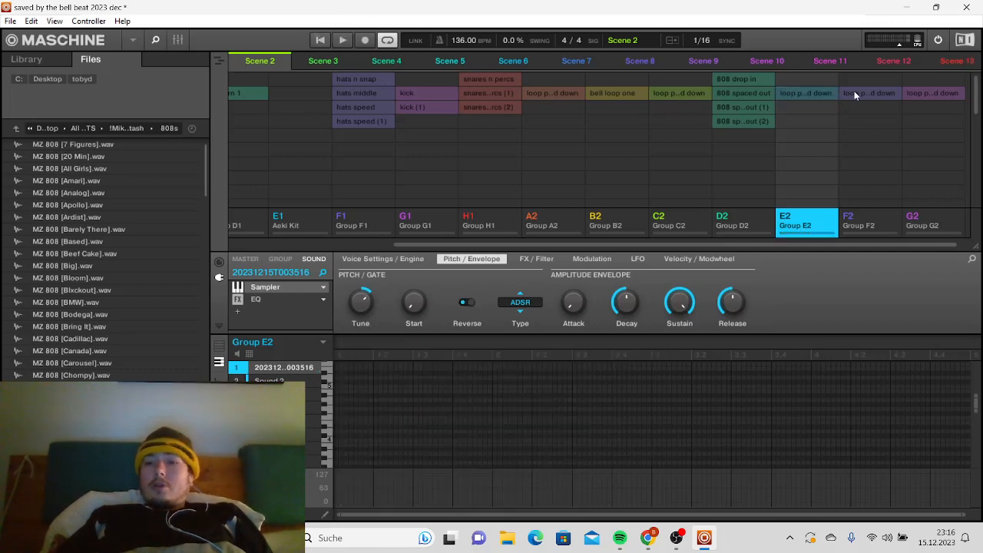
click(854, 92)
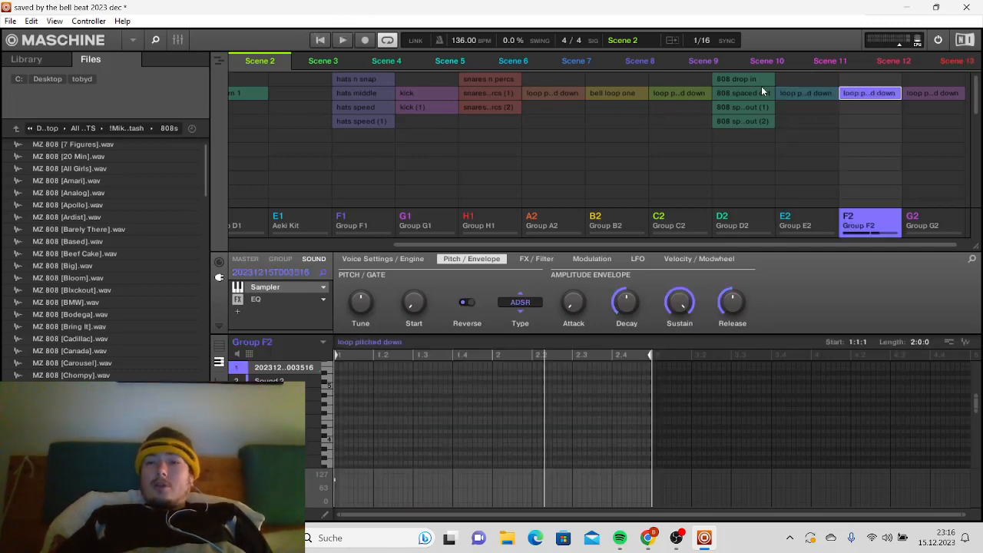
click(321, 40)
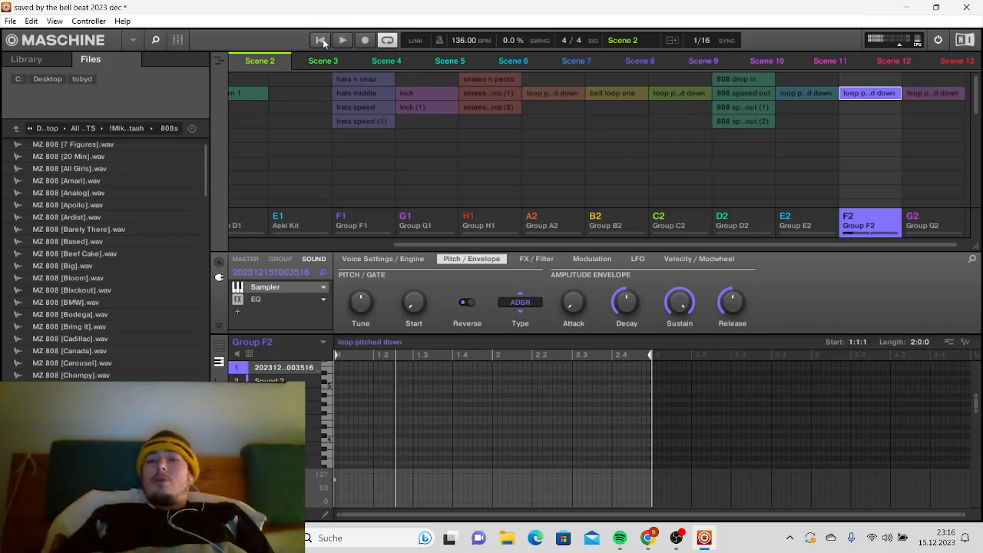
click(321, 41)
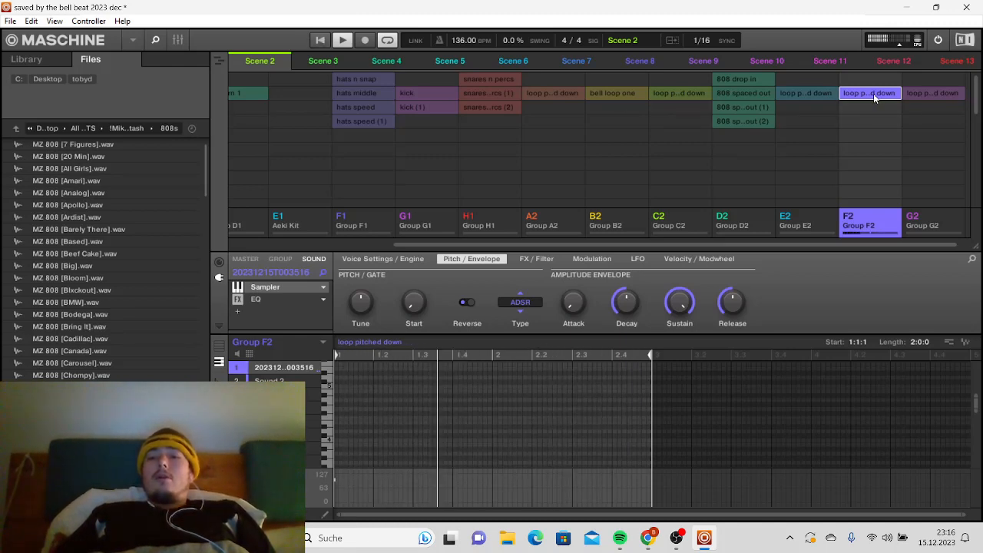
key(space)
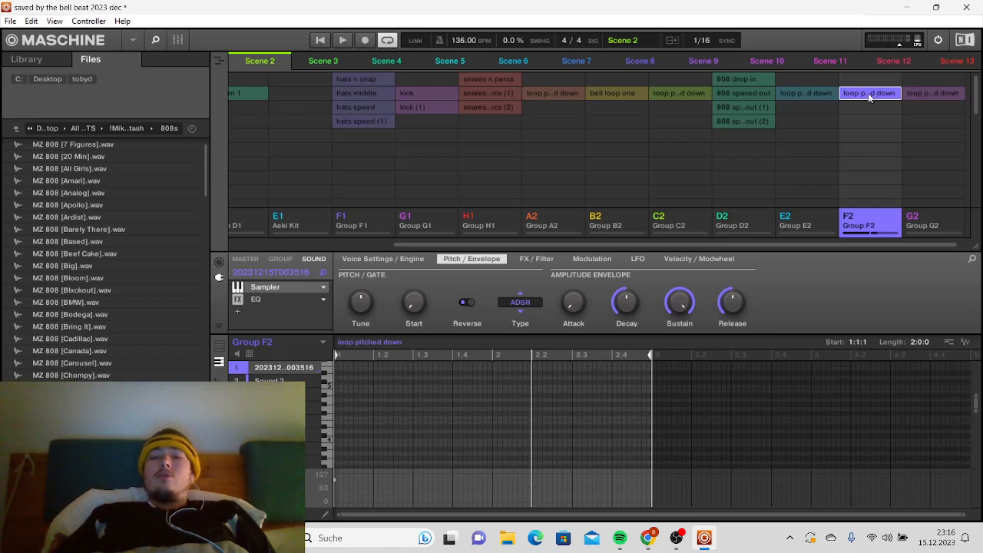
- Swap Group F2's loop pitched down pattern for Group G2's in Scene 2 and play it
click(870, 98)
click(950, 96)
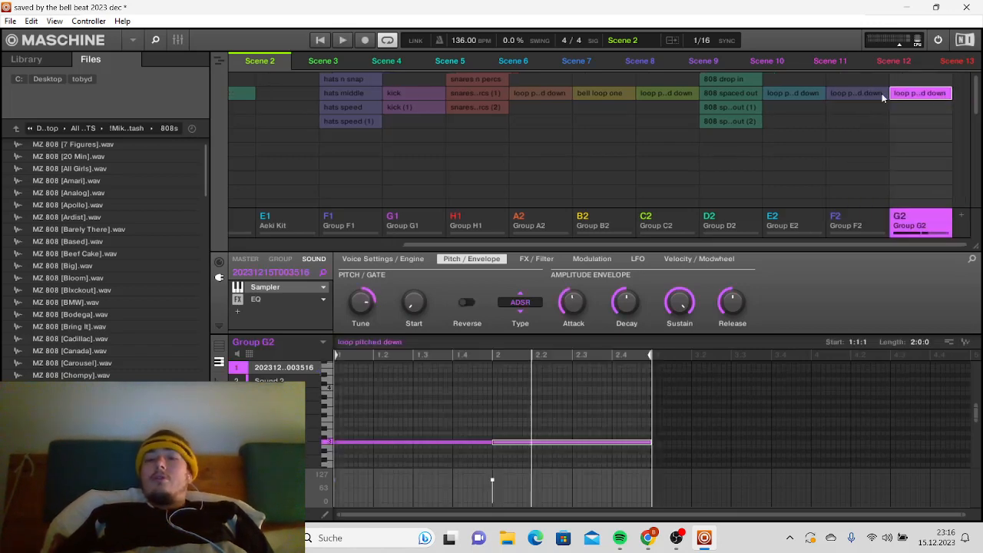
click(323, 45)
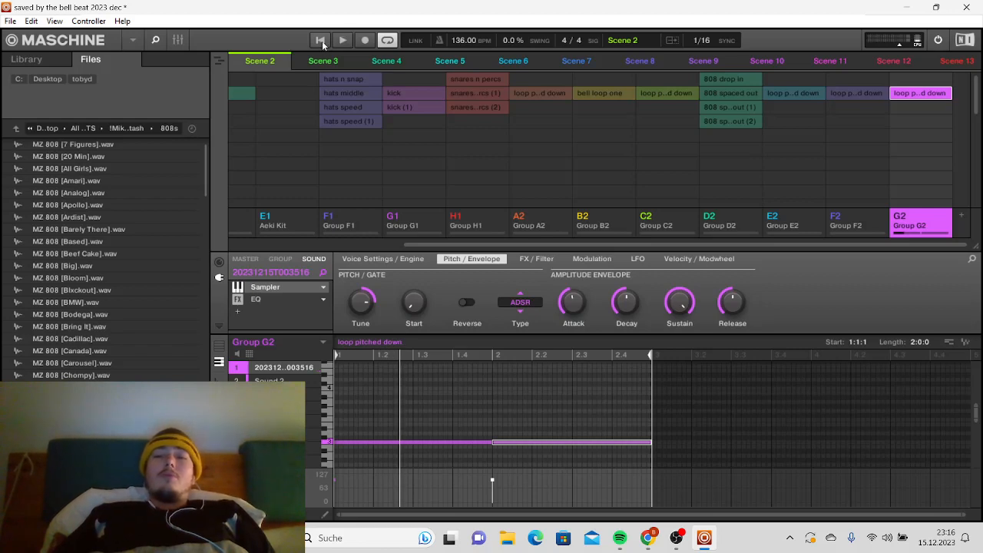
click(322, 45)
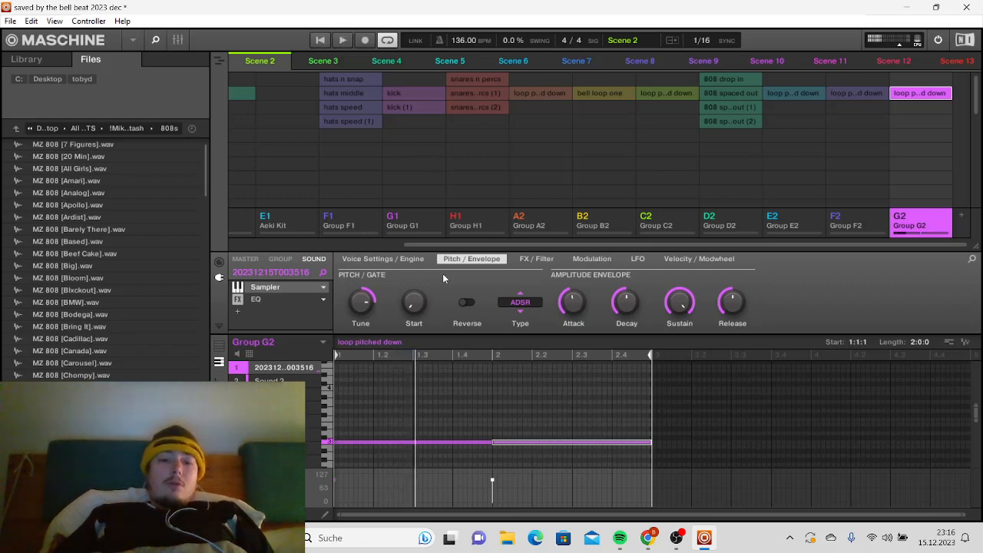
- Activate the loop pitched down patterns of Groups E2 and F2 alongside Group G2's and play all three together
click(801, 93)
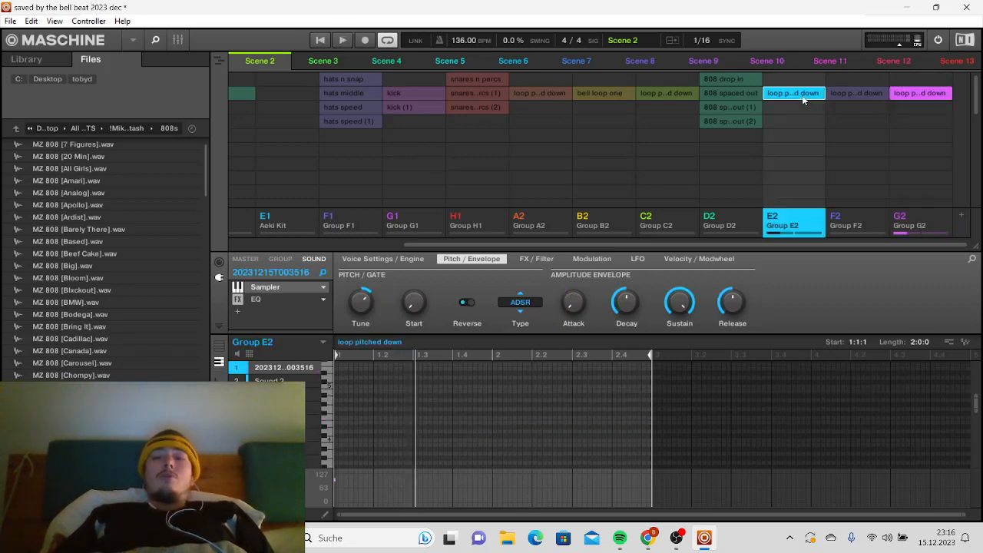
click(860, 95)
click(935, 94)
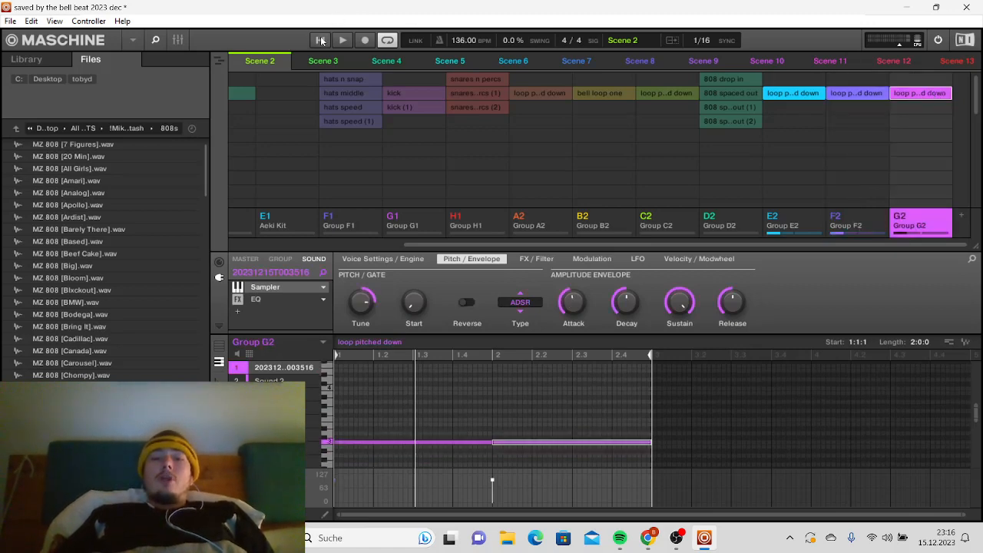
click(321, 40)
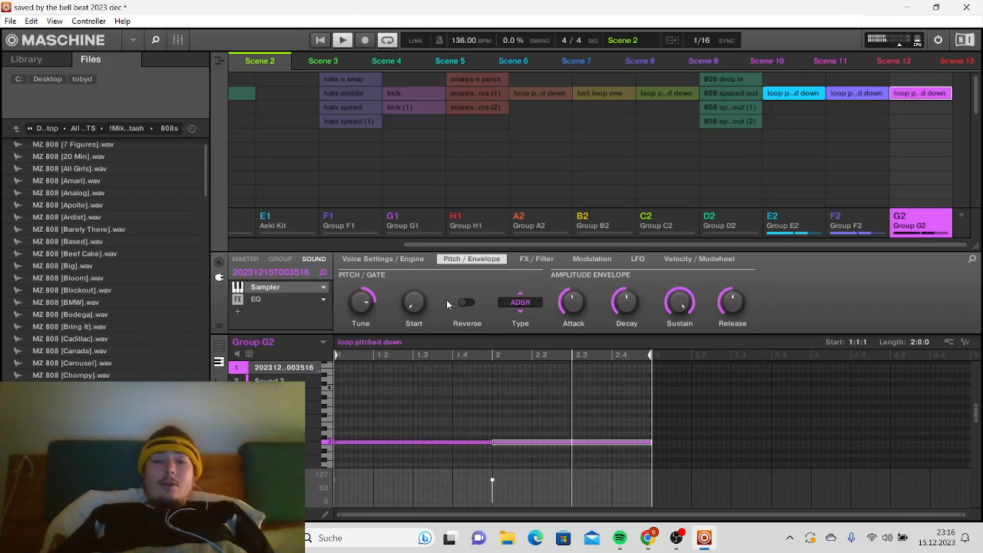
- Compare Group G2's sample with Reverse on and off while playing it together with the Group E2 and F2 loops
click(466, 303)
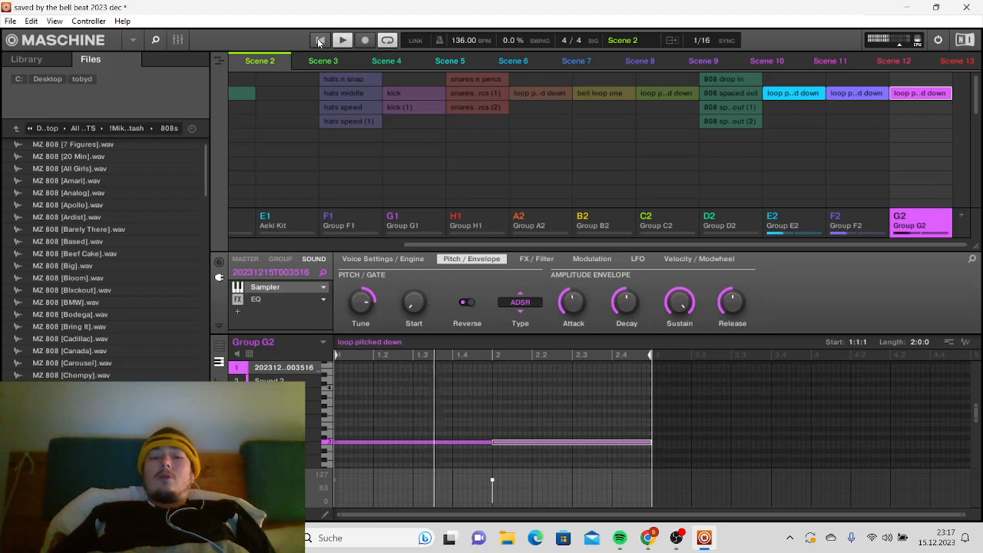
click(319, 40)
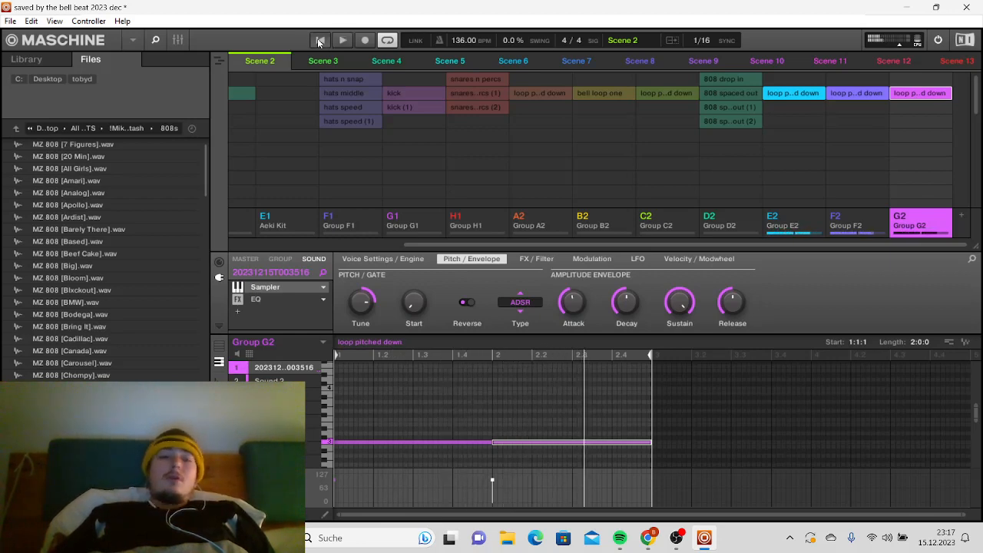
click(466, 302)
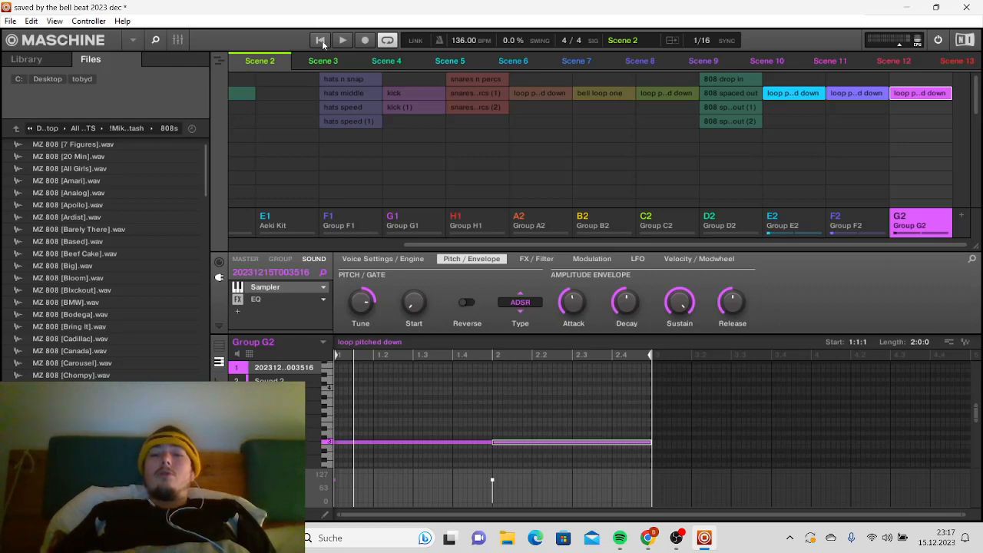
click(321, 42)
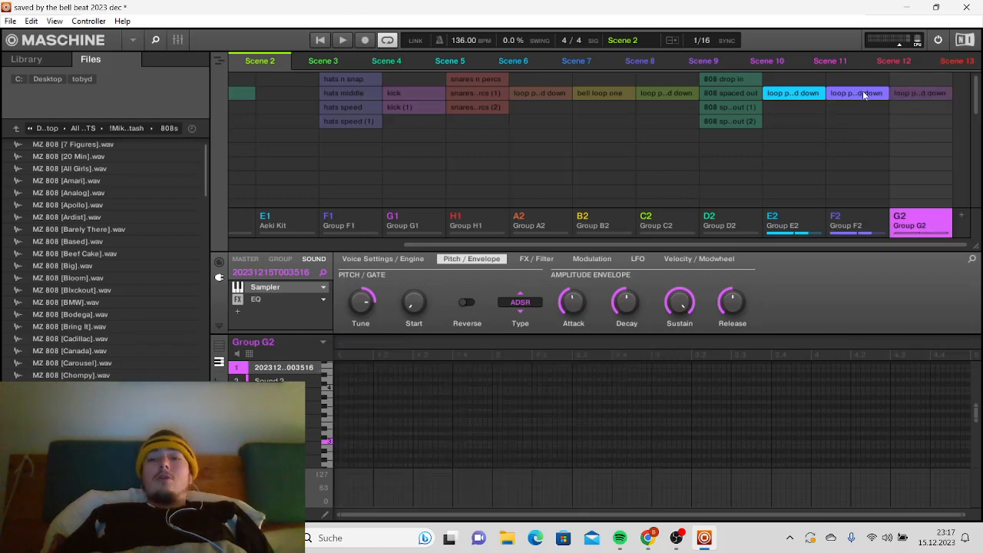
- Deactivate the loop pitched down patterns of Groups G2, F2 and E2 in Scene 2
click(860, 93)
click(786, 94)
click(786, 95)
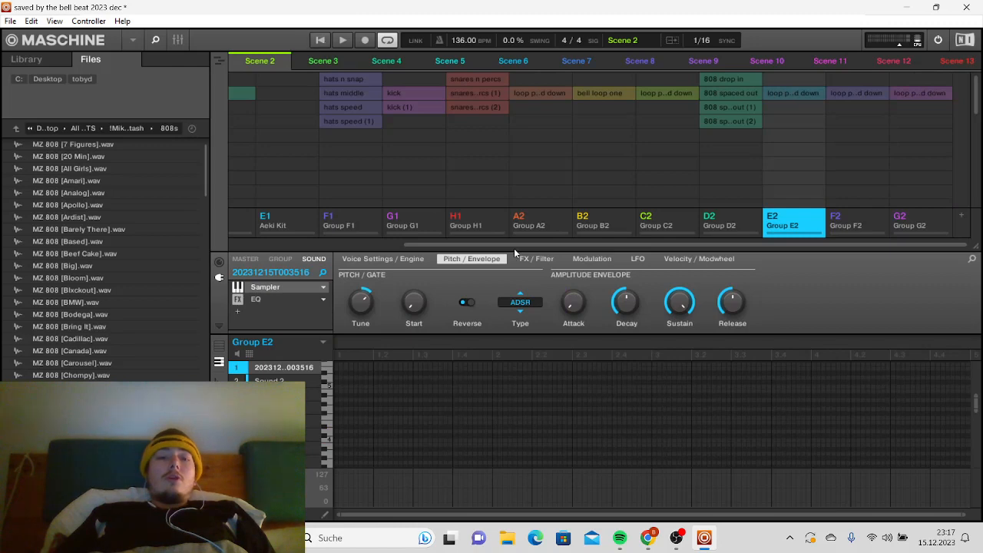
- Activate Group A1's bell loop one in Scene 2 and play it alone
drag(496, 245, 332, 215)
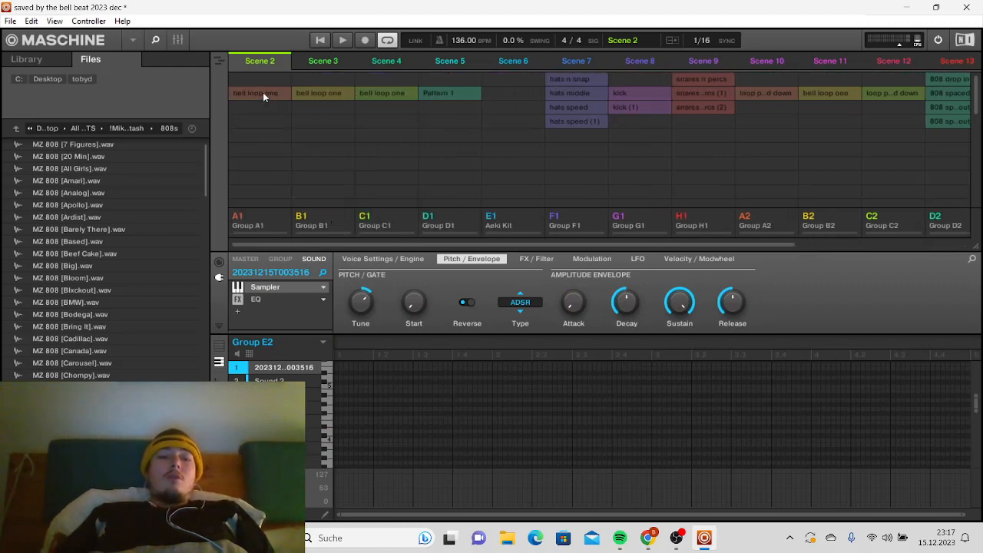
click(263, 93)
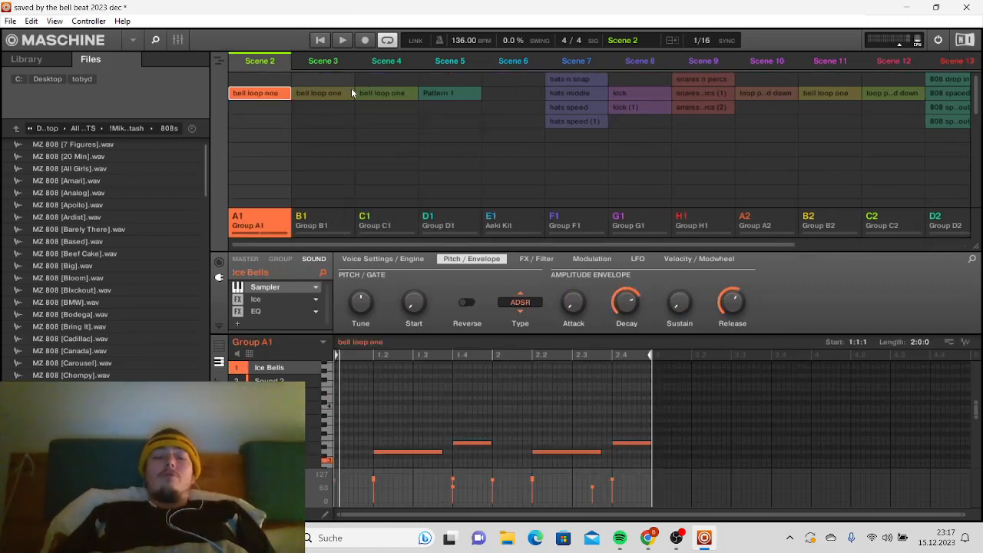
click(315, 41)
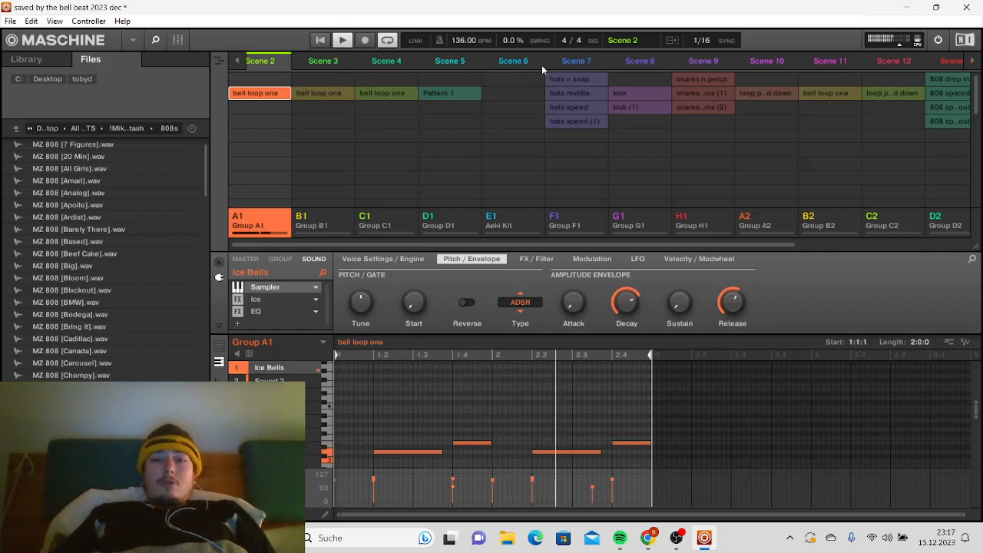
- Add Group F1's hats n snap pattern to Scene 2 and play it together with Group A1's bell loop one
click(581, 79)
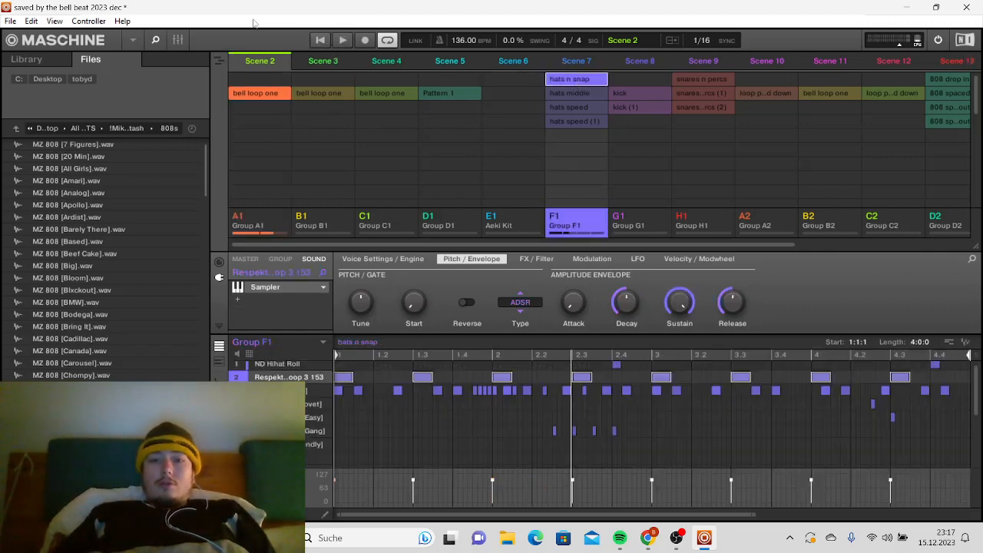
click(323, 41)
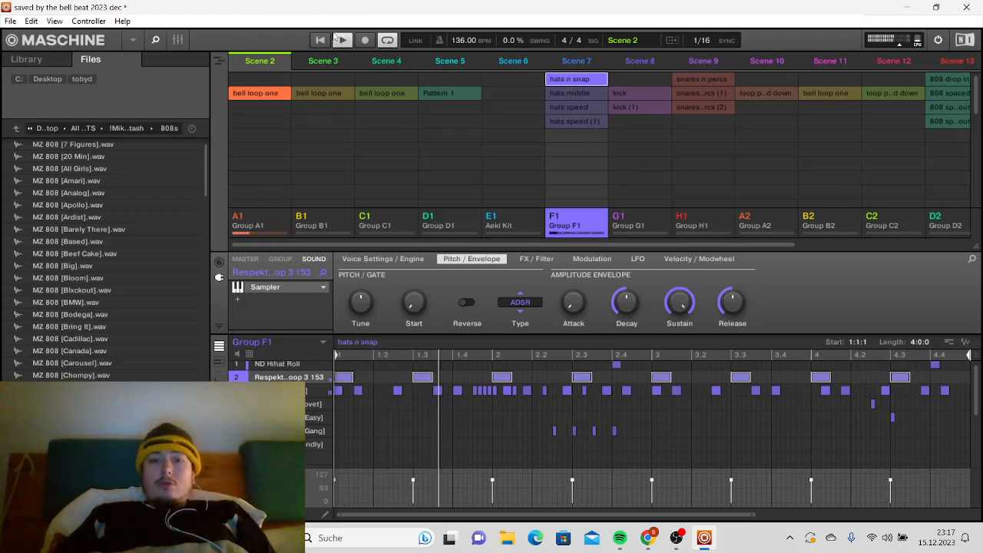
click(272, 94)
key(space)
- Switch to the song arrangement with looping turned off and place the playhead at bar 7
click(218, 60)
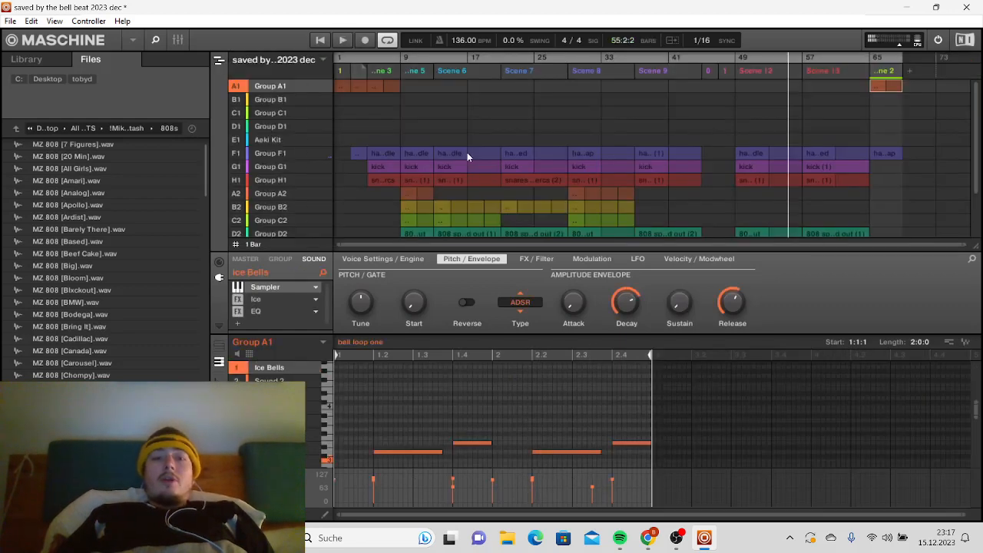
click(389, 41)
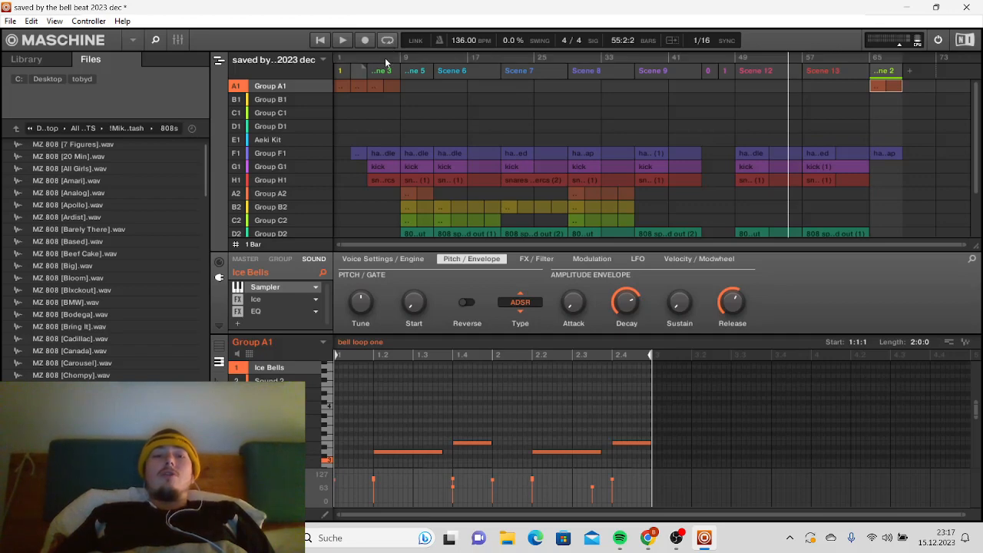
click(386, 62)
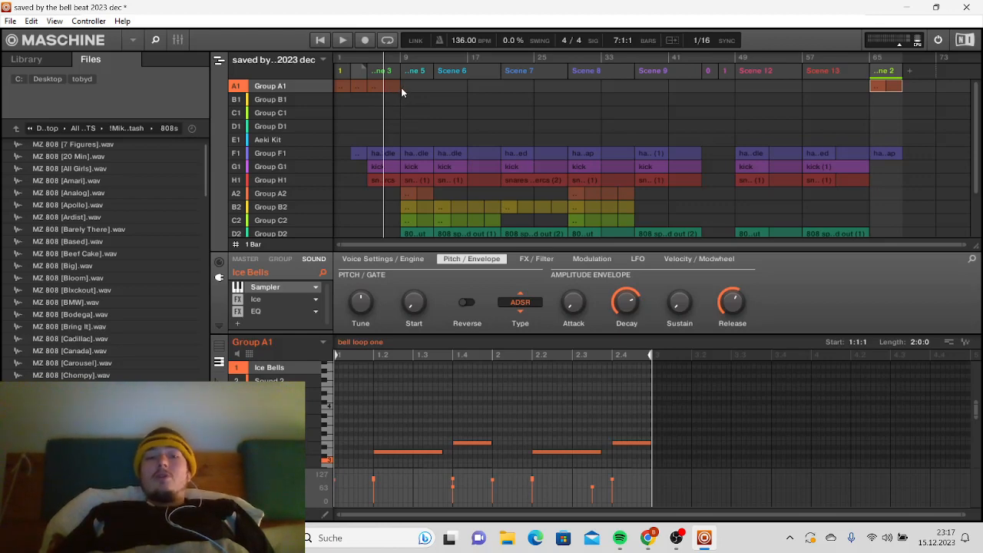
- Move the playhead to the start of Scene 3 at bar 5 and play the arrangement from there
click(373, 57)
click(370, 57)
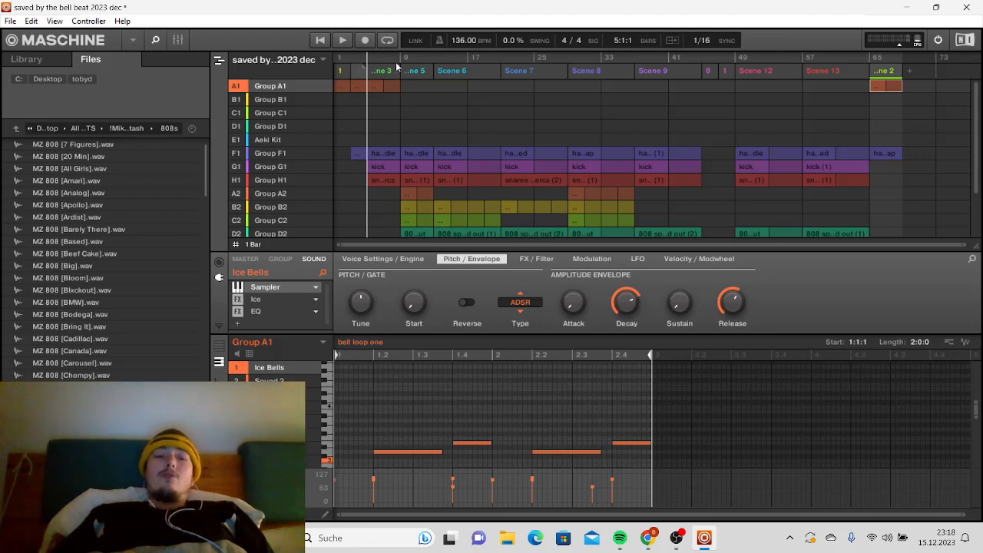
key(space)
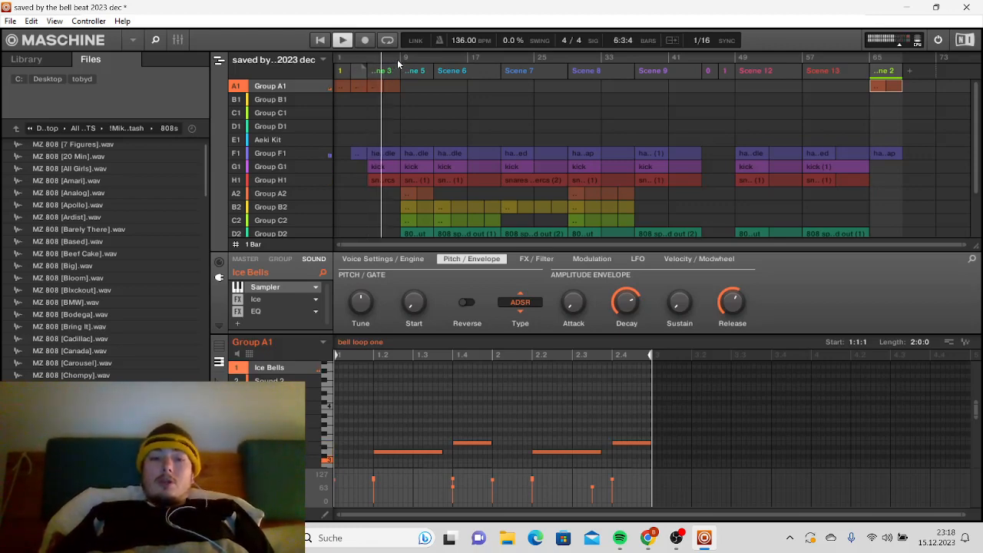
scroll(461, 127, down, 1)
scroll(462, 126, down, 1)
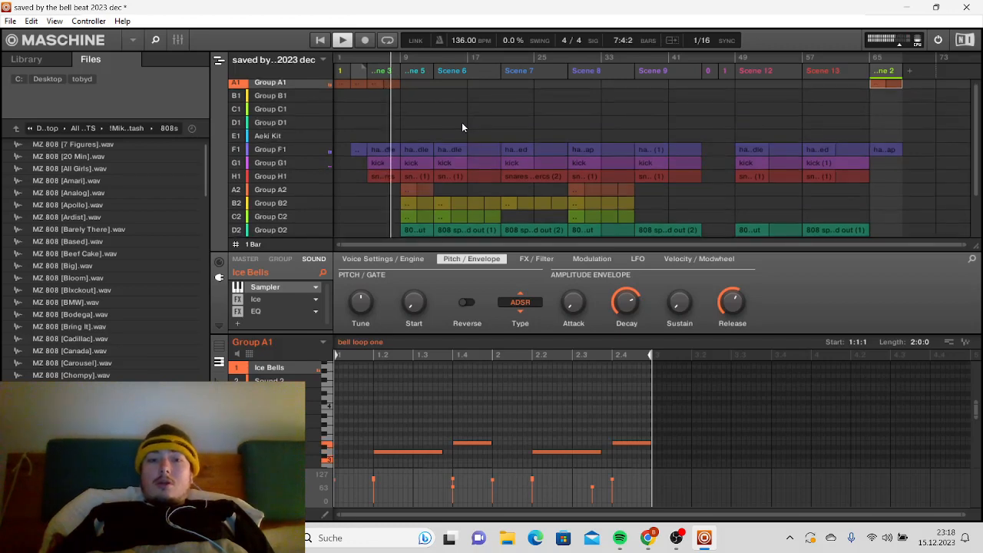
- Stop playback of the arrangement and place the playhead at bar 8, near the end of Scene 3
key(space)
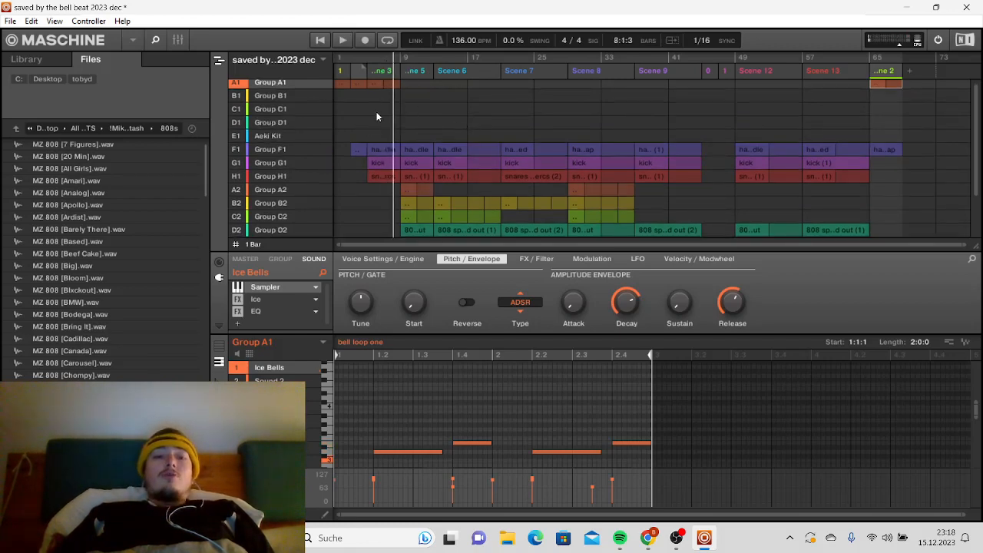
click(261, 190)
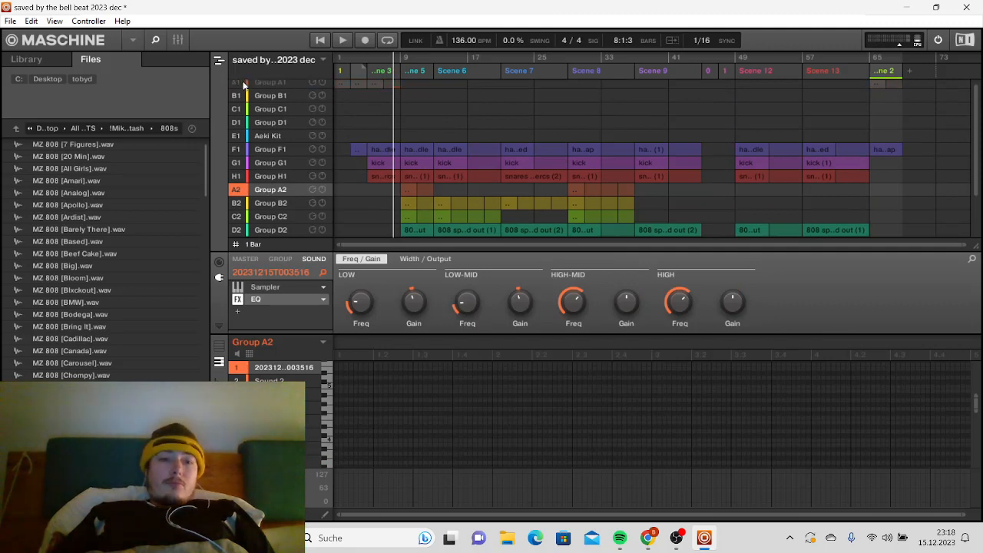
click(272, 87)
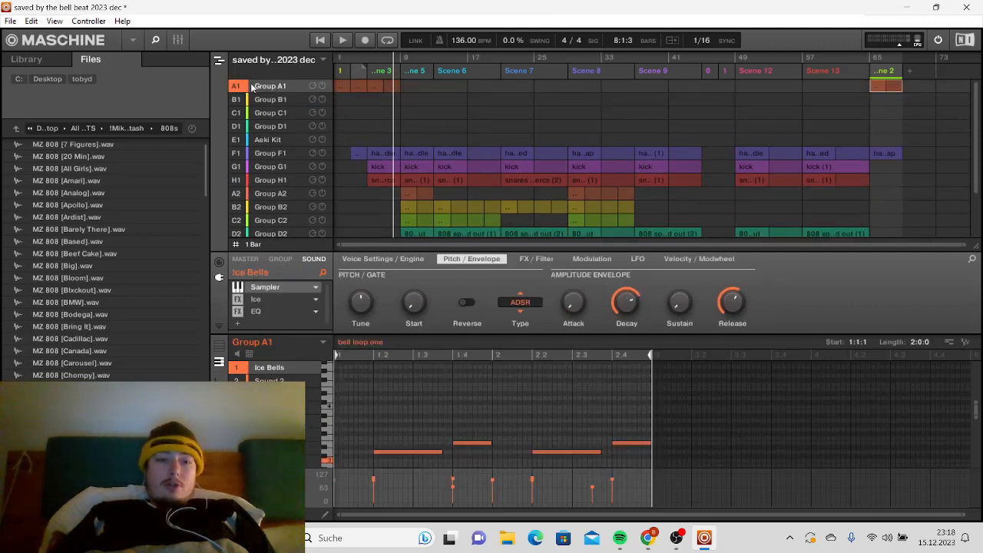
click(318, 40)
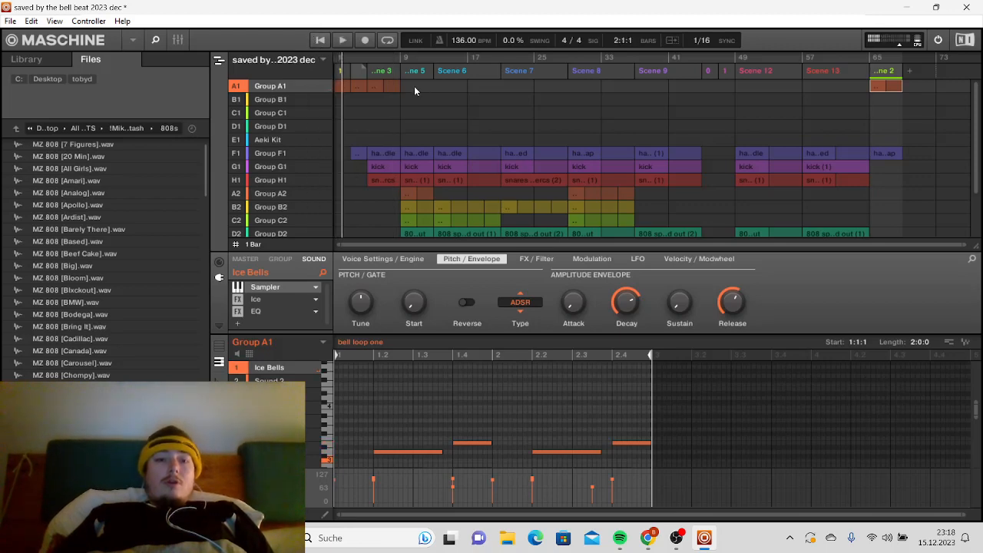
click(387, 59)
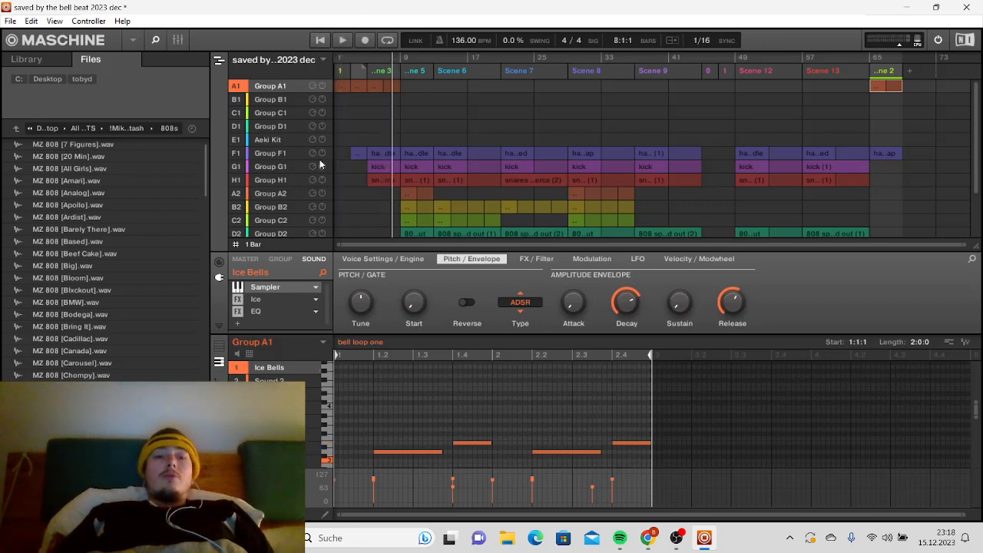
- Examine the sampler pitch and reverse settings of the recorded bell samples in Group A2 and Group C2
click(281, 194)
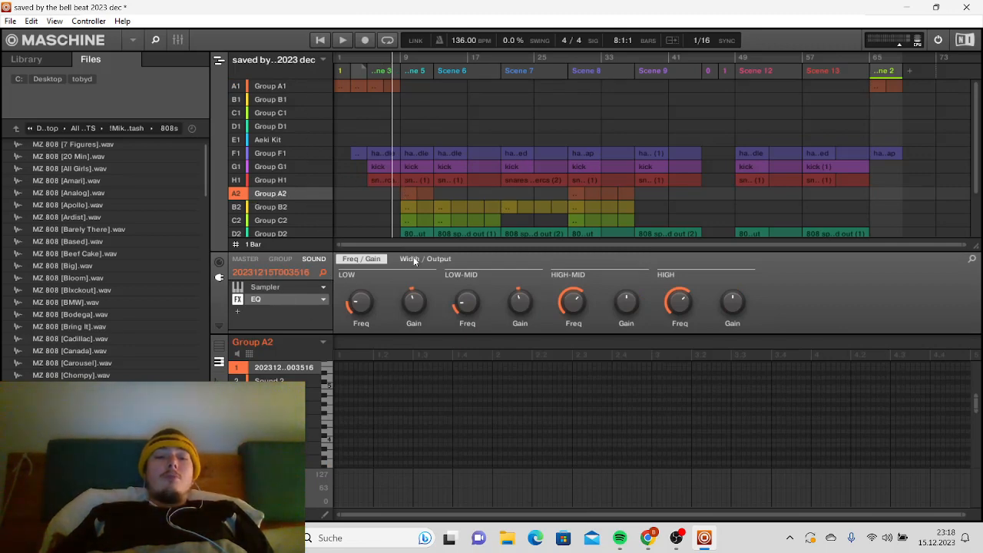
click(265, 287)
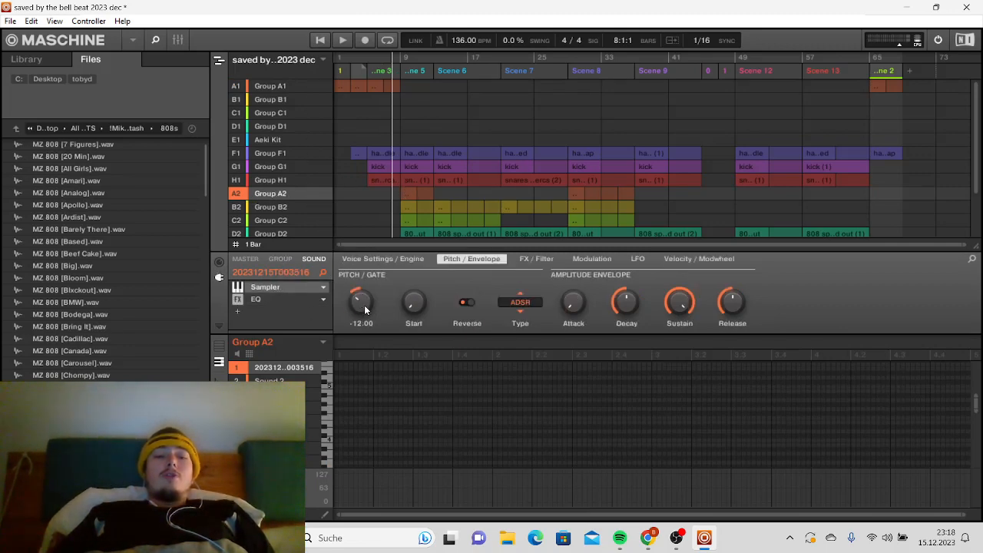
click(401, 261)
click(282, 206)
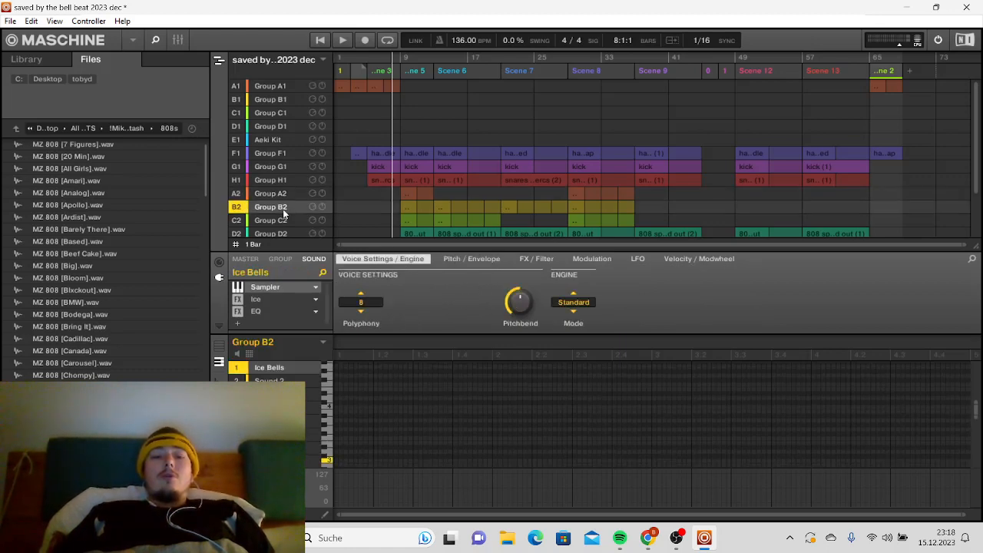
click(288, 218)
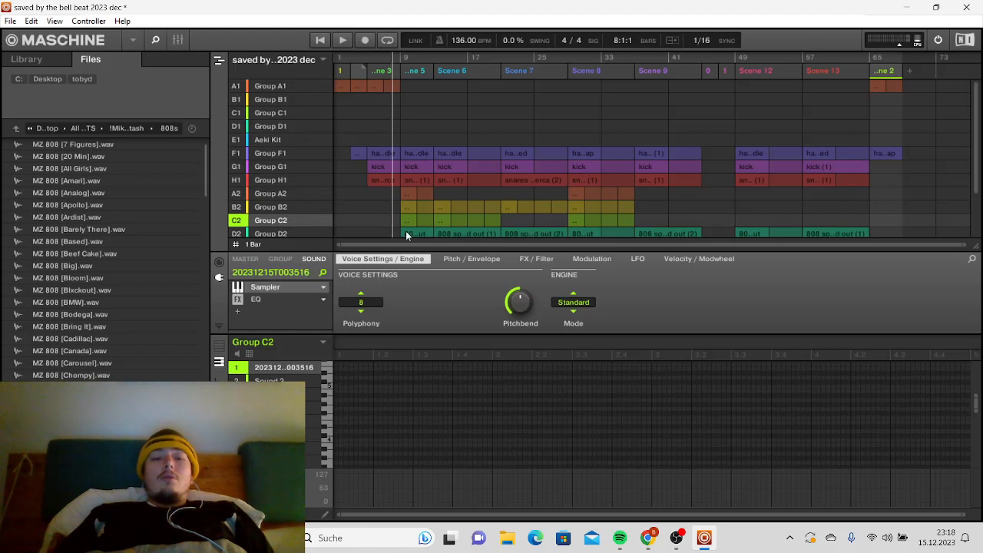
click(458, 259)
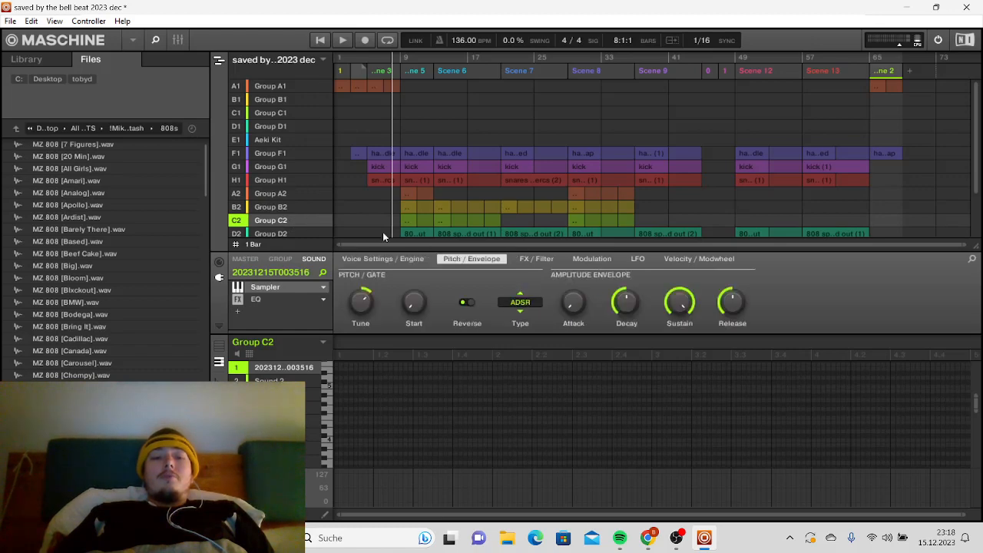
- Compare the amplitude envelope attack of the Ice Bells sound in Group B2 with the one in Group A1
click(283, 207)
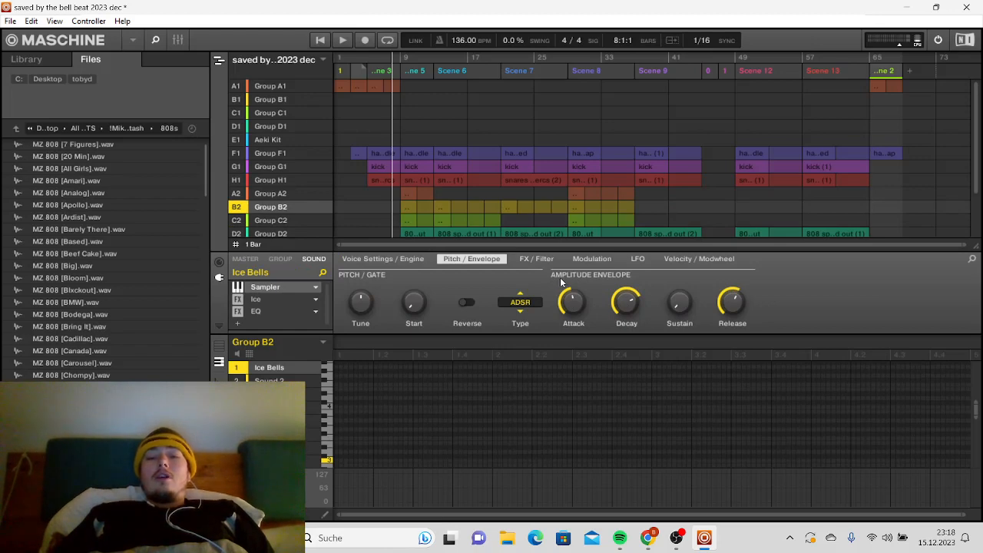
mouse_move(565, 313)
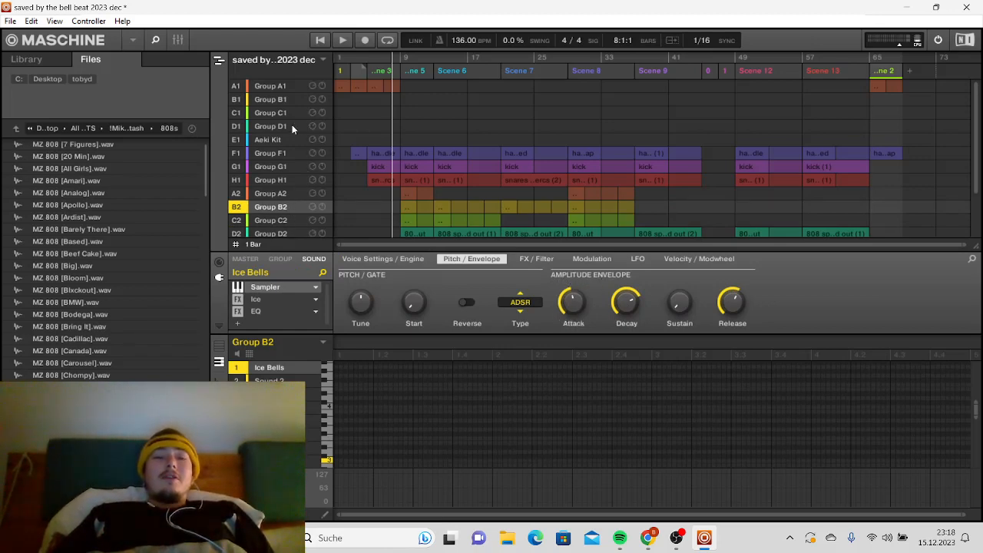
click(278, 85)
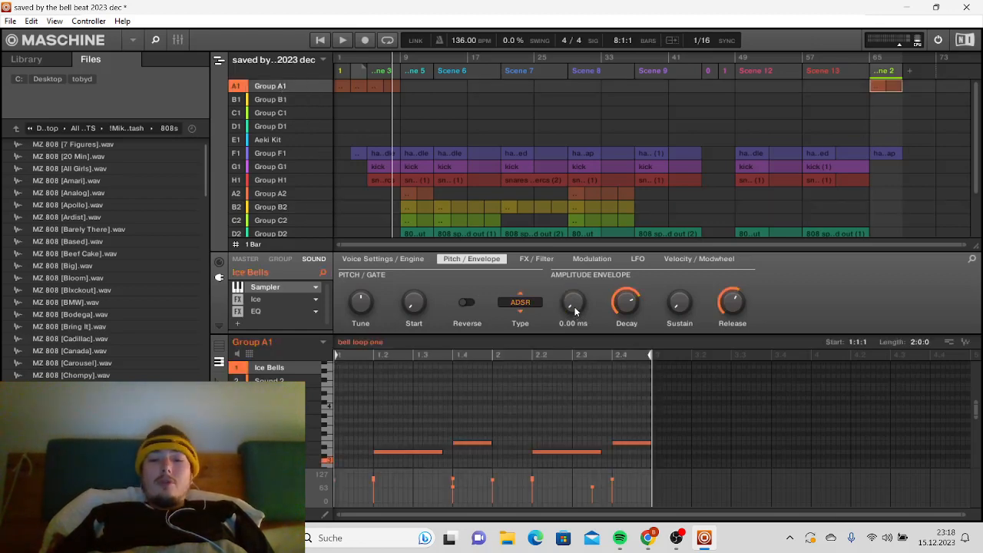
click(278, 206)
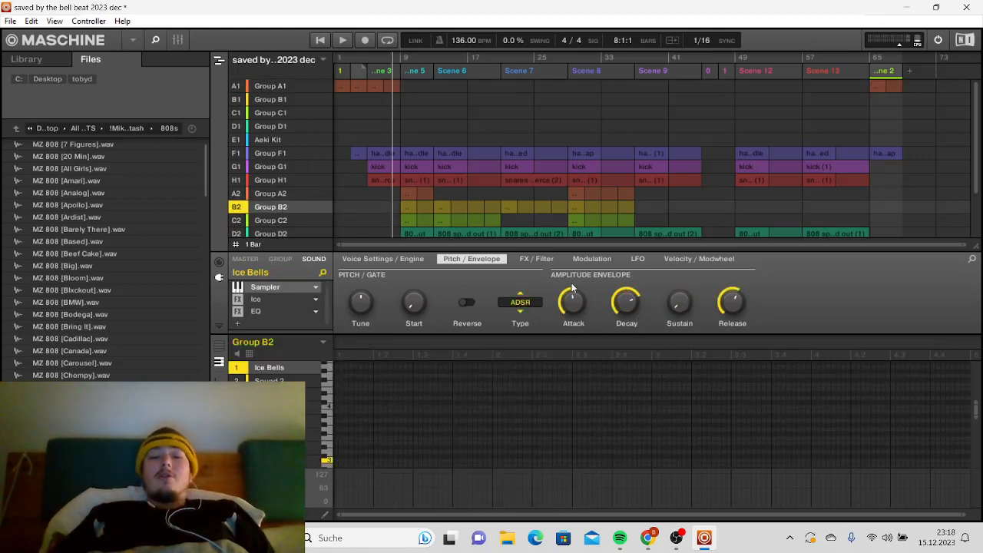
mouse_move(572, 299)
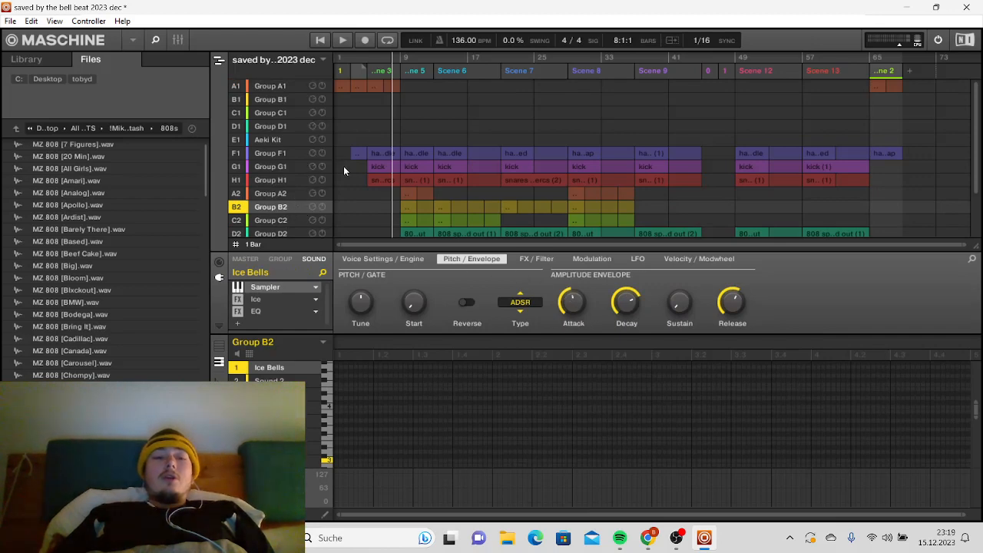
- Replace Scene 2's hats n snap and Group A1 bell loop with Group B2's bell loop one and play it from the start
key(Tab)
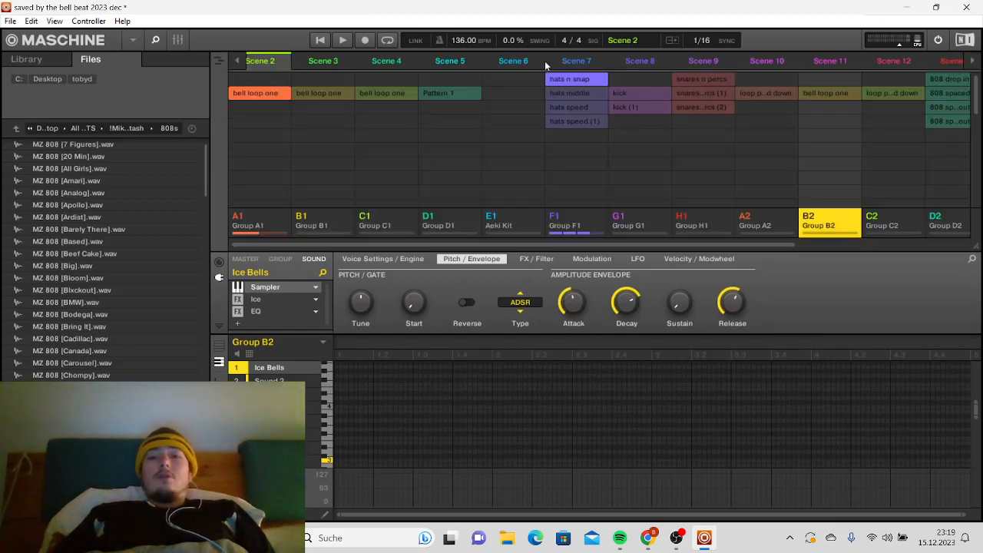
click(594, 80)
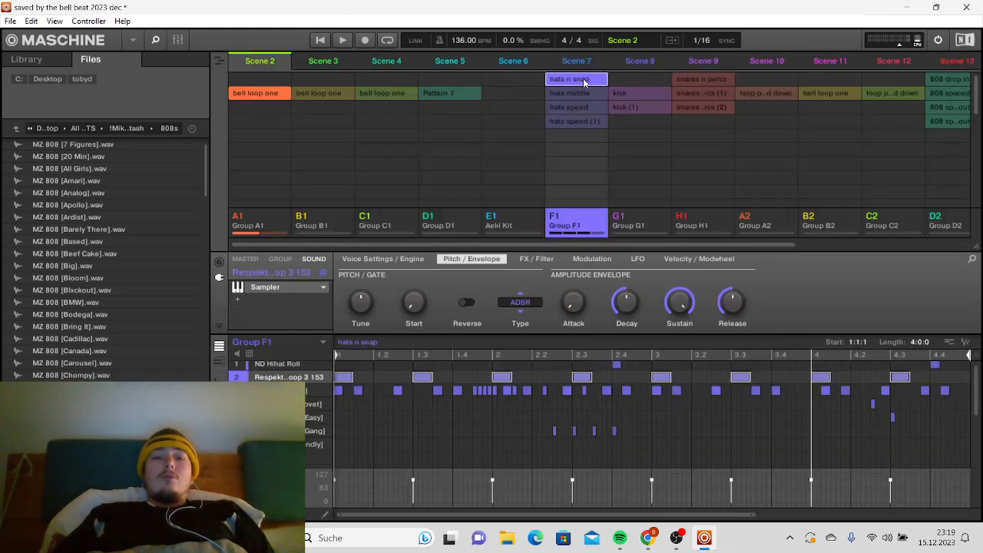
click(825, 93)
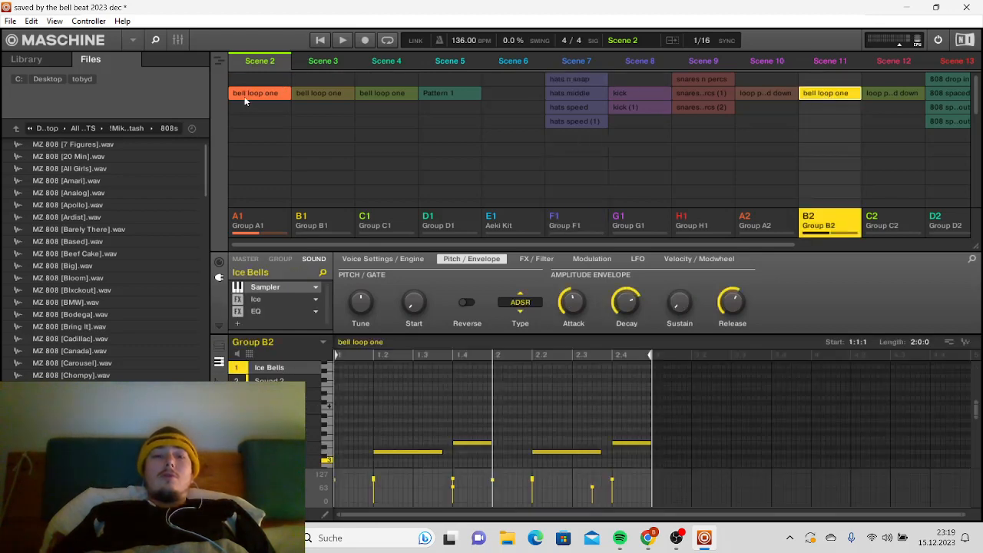
click(245, 97)
click(245, 97)
click(319, 40)
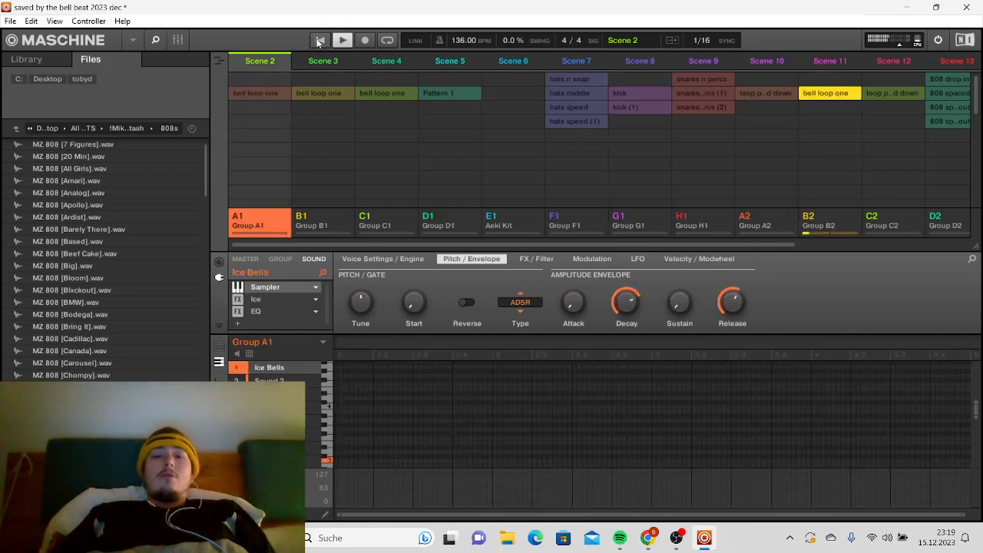
- Swap Group B2's bell loop one for Group A1's version during playback to compare them, and stop
click(827, 95)
click(829, 96)
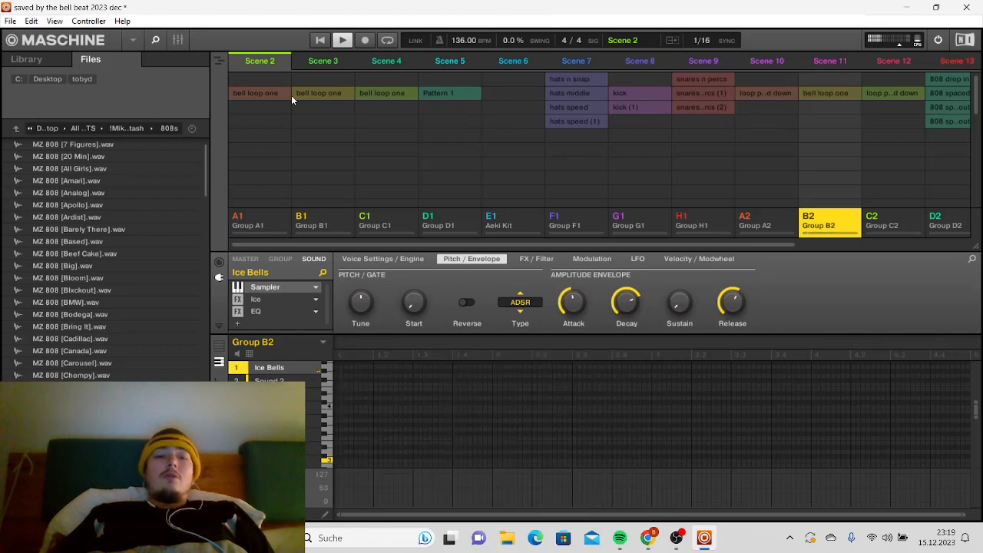
click(266, 95)
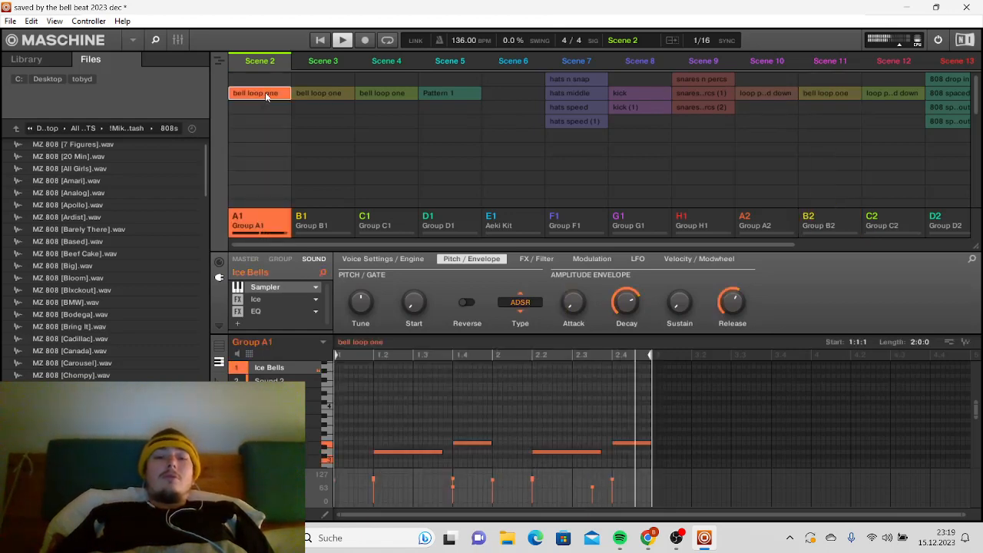
click(265, 95)
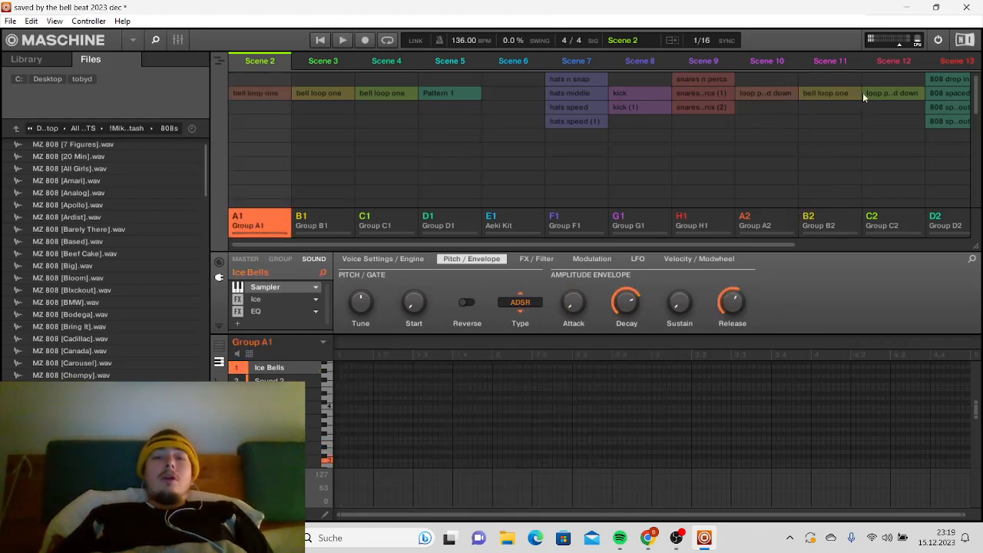
- Restore Group A1's bell loop one and Group F1's hats n snap pattern in Scene 2
click(818, 93)
click(818, 93)
click(247, 93)
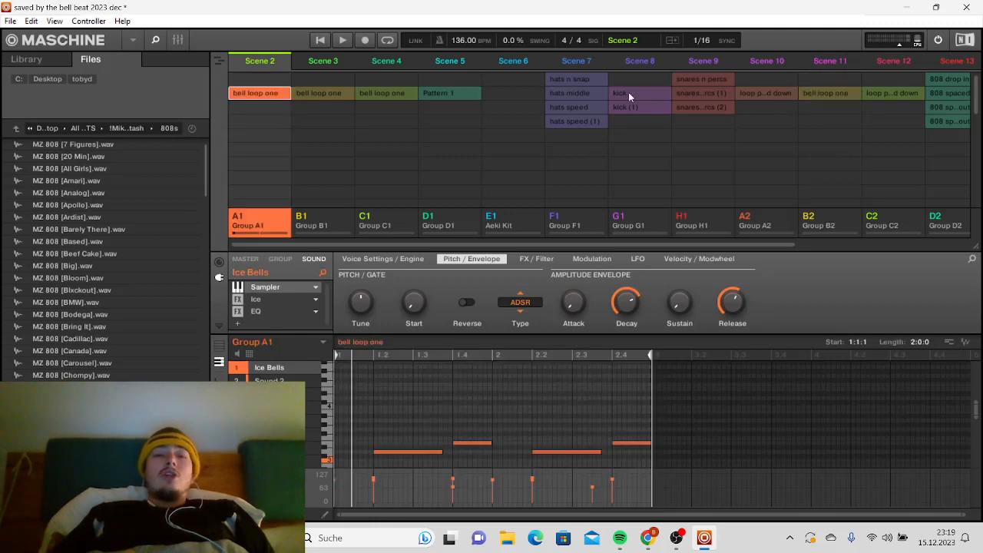
click(559, 80)
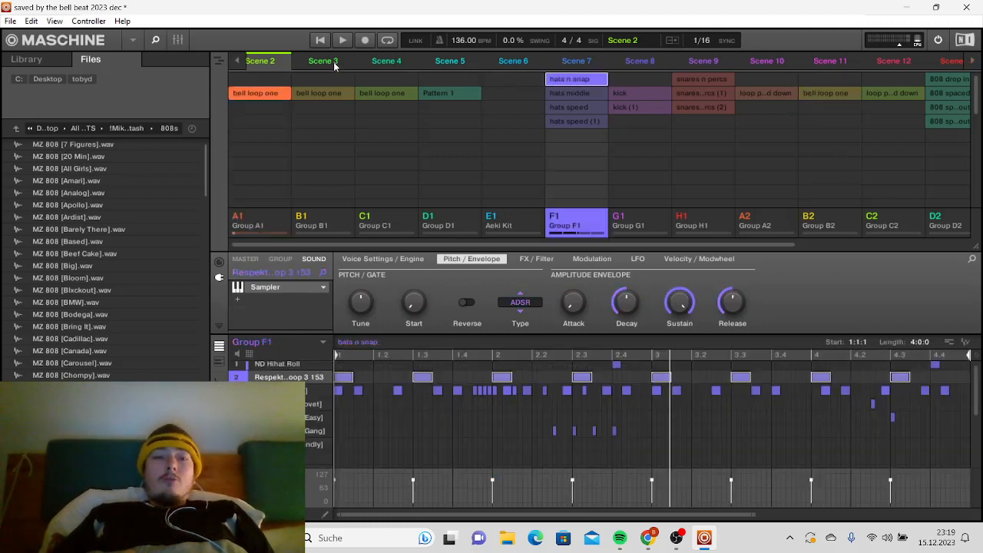
- Return to the song arrangement and place the playhead at bar 7 in Scene 3
click(328, 66)
click(239, 65)
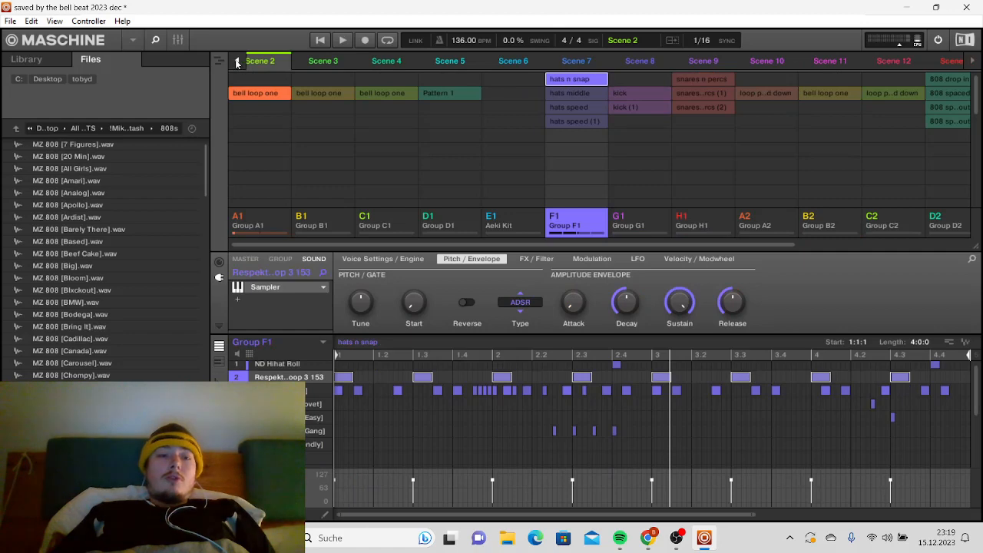
click(221, 61)
click(384, 59)
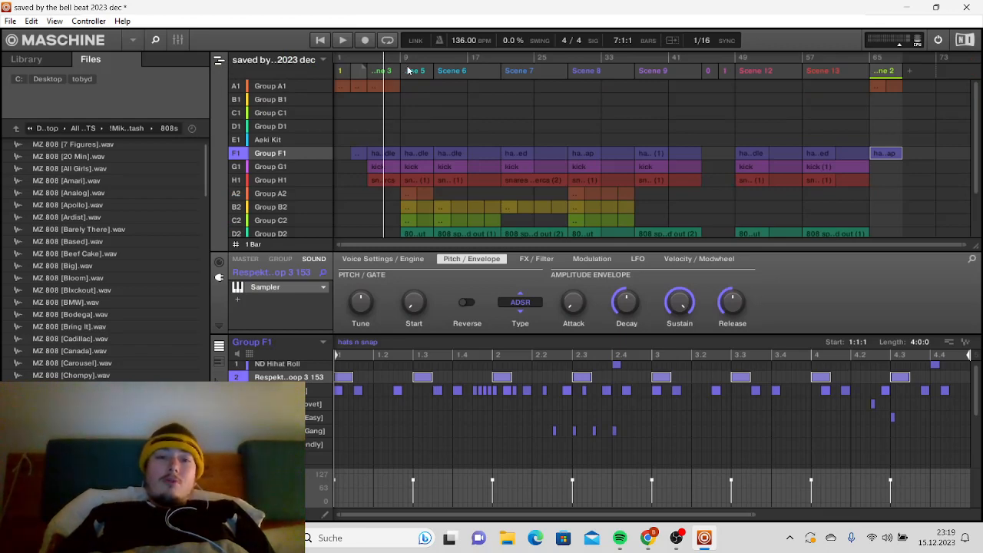
- Play the arrangement from bar 7 through Scene 5 into Scene 6, following the lower groups down to Group G2
scroll(653, 154, down, 3)
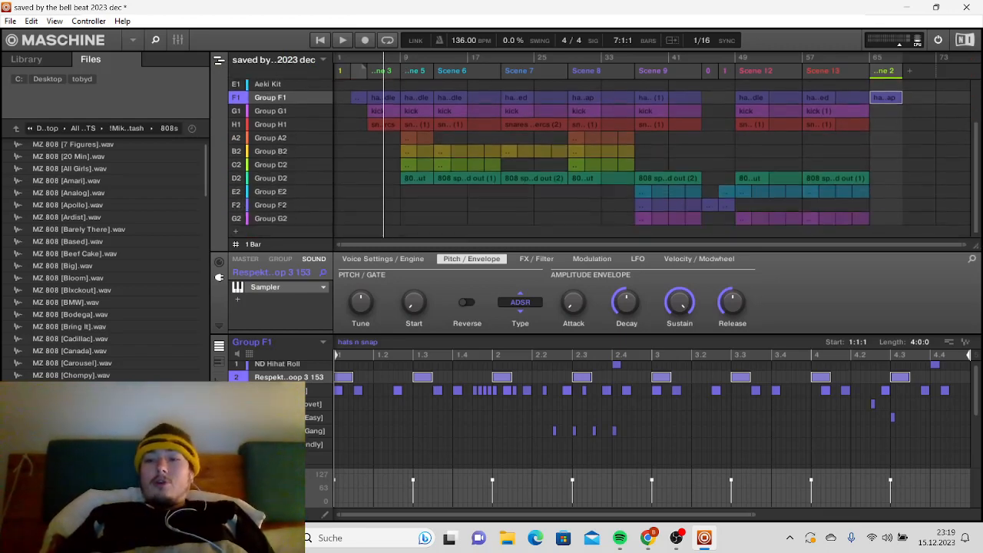
scroll(966, 115, up, 3)
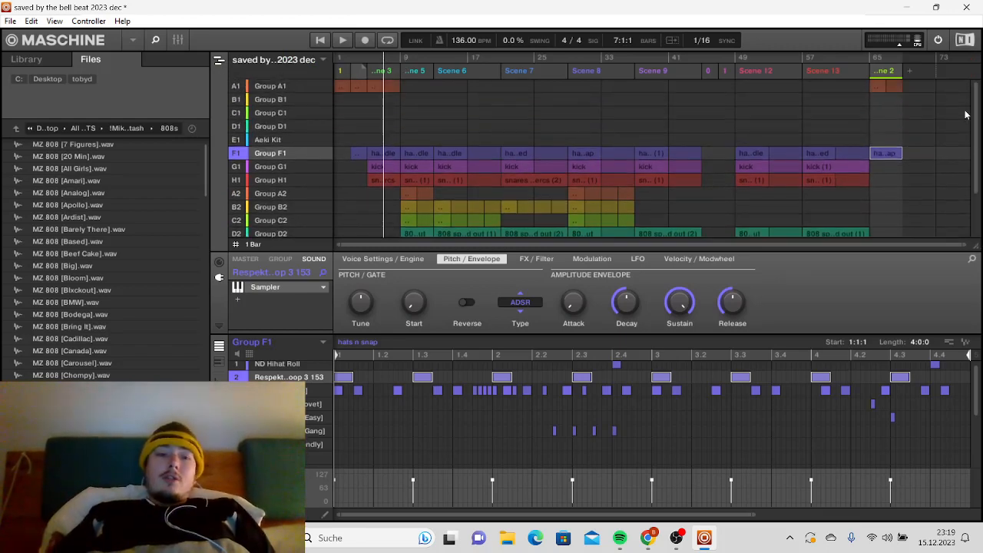
drag(977, 187, 978, 122)
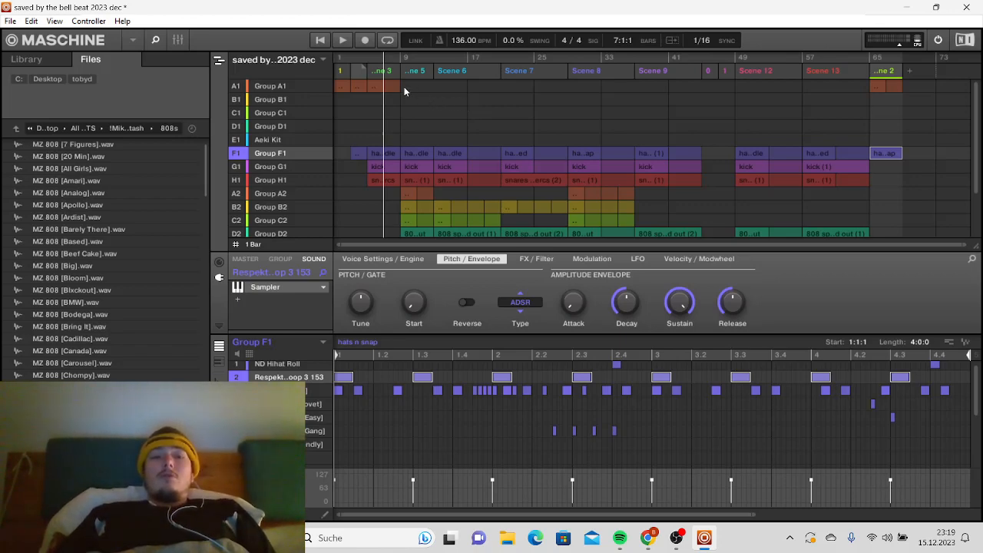
key(space)
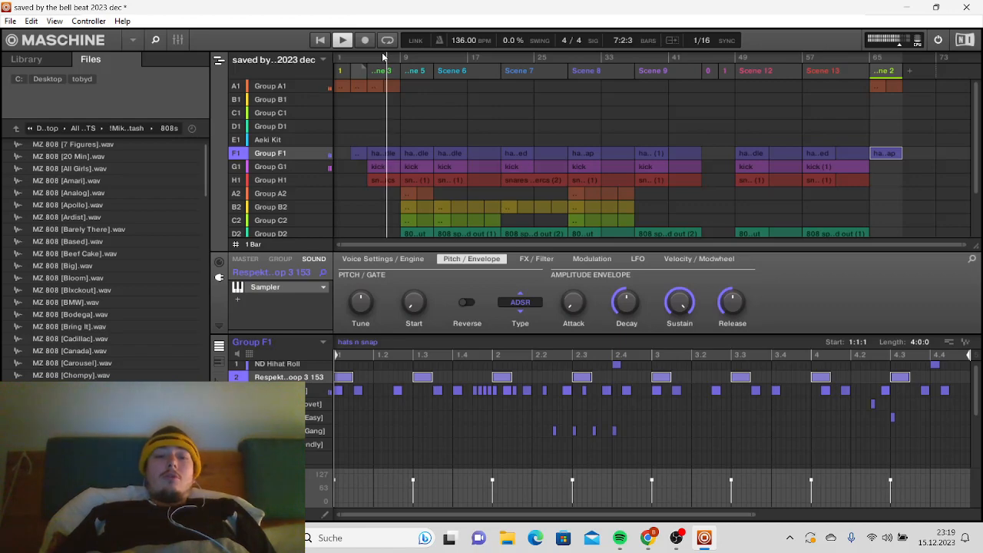
scroll(481, 174, down, 1)
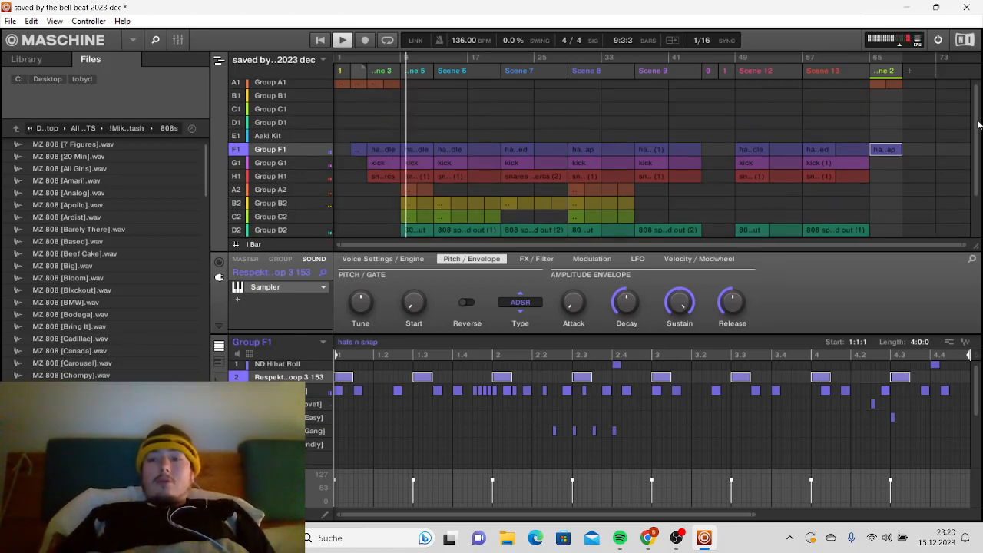
scroll(980, 137, down, 2)
scroll(978, 143, down, 1)
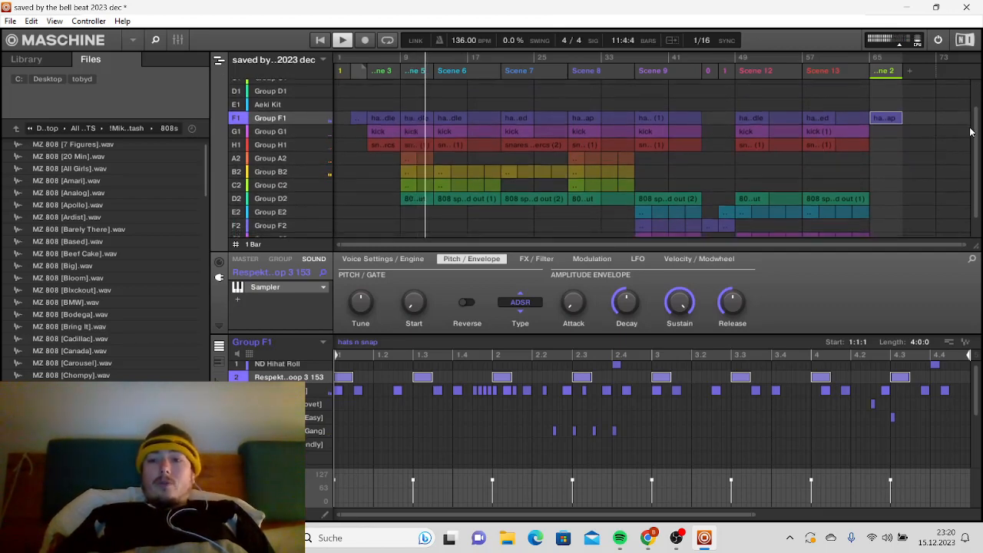
scroll(976, 136, down, 1)
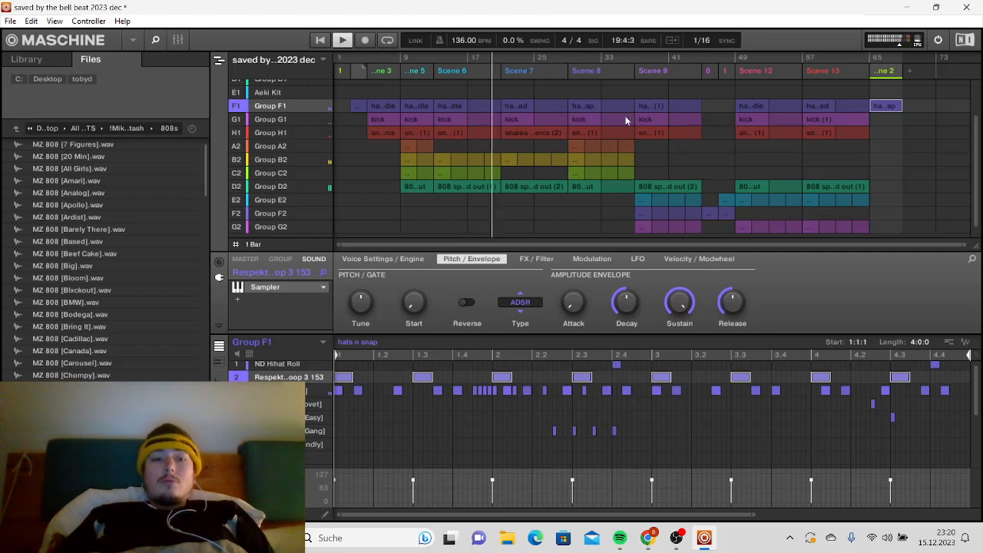
- Open Group D2's 808 spaced out (2) pattern in Scene 7 while the arrangement plays
click(278, 188)
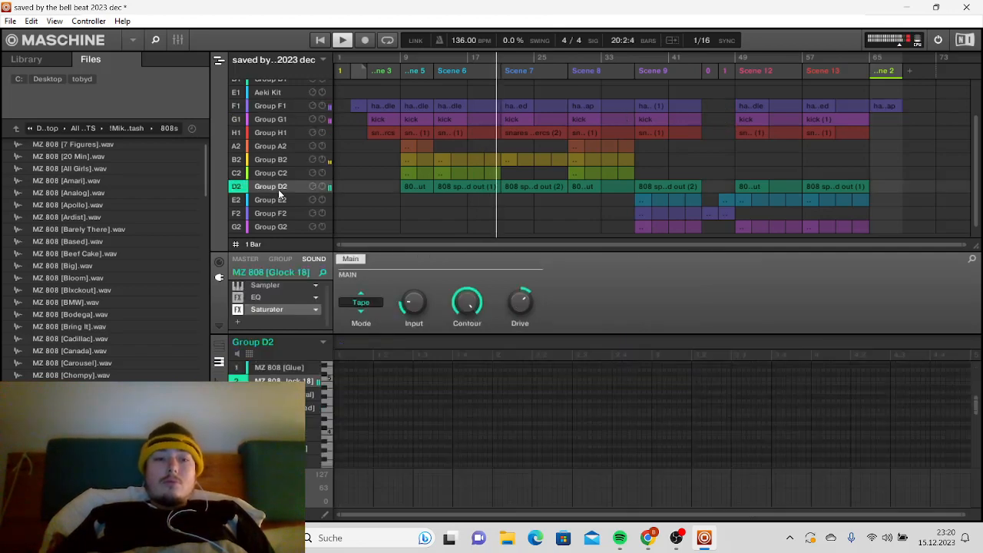
click(472, 187)
click(522, 187)
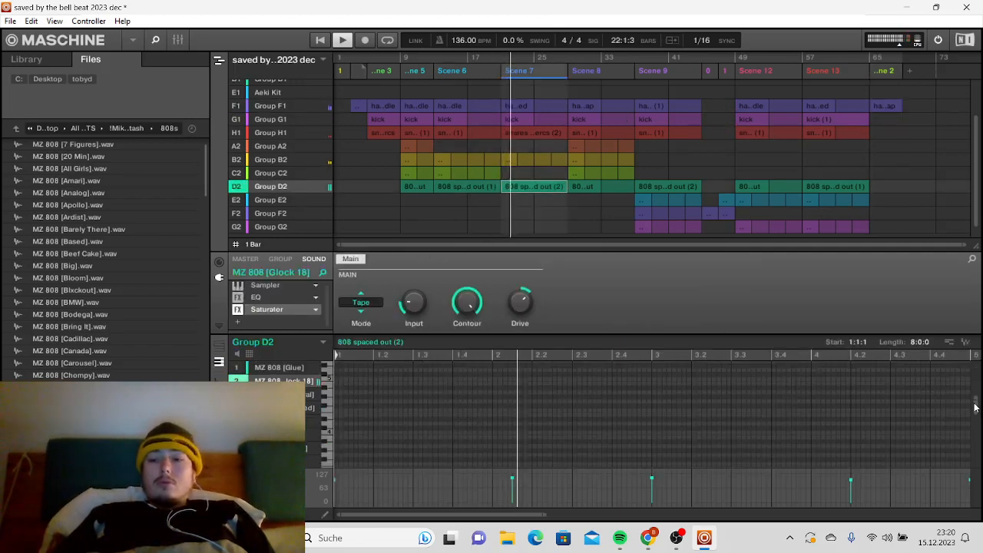
- Examine the notes across the full length of Group D2's 808 spaced out (2) pattern while the arrangement plays
drag(975, 406, 976, 418)
scroll(784, 481, up, 2)
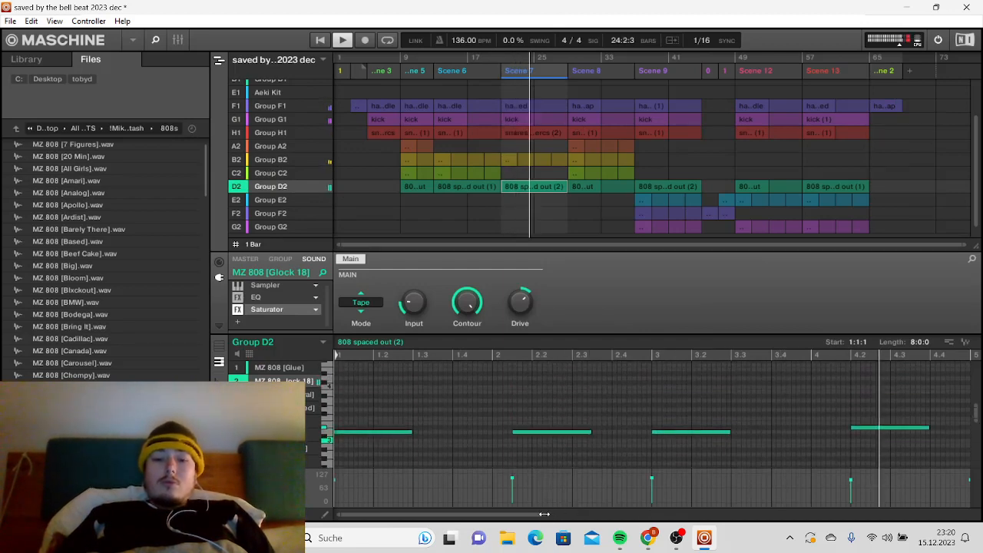
drag(545, 513, 927, 505)
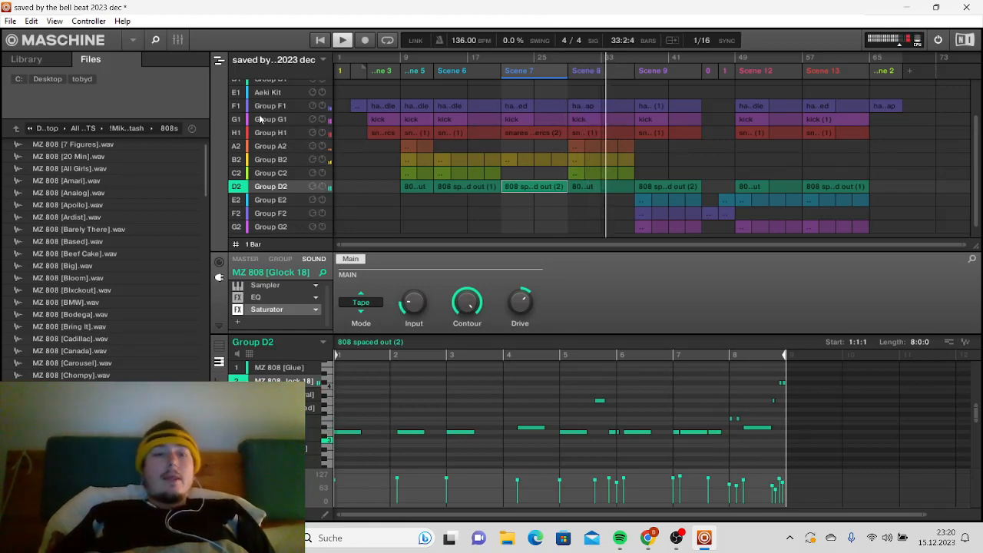
- Look through Groups C2, B2 and A2, review Group D2's full 808 spaced out (2) pattern again, and stop playback
click(292, 171)
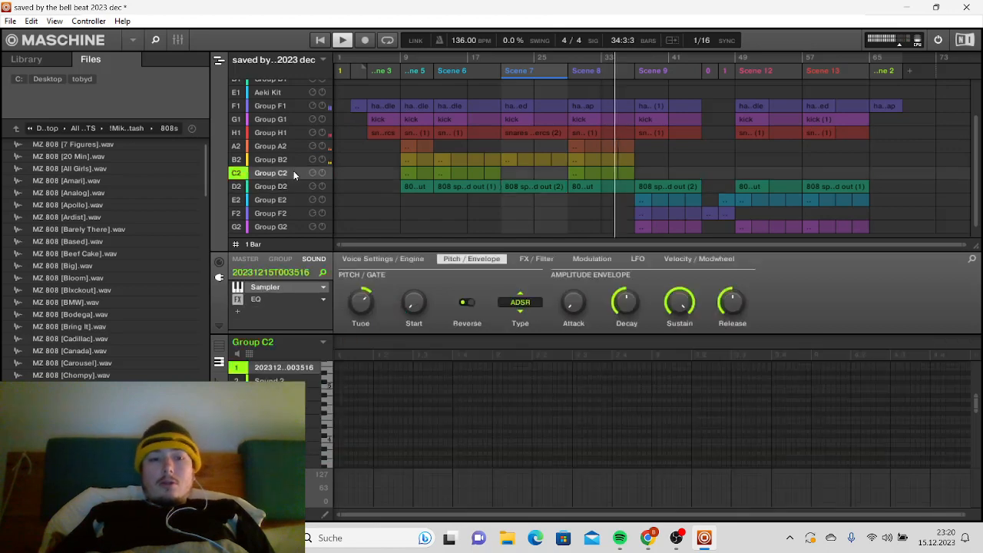
click(283, 159)
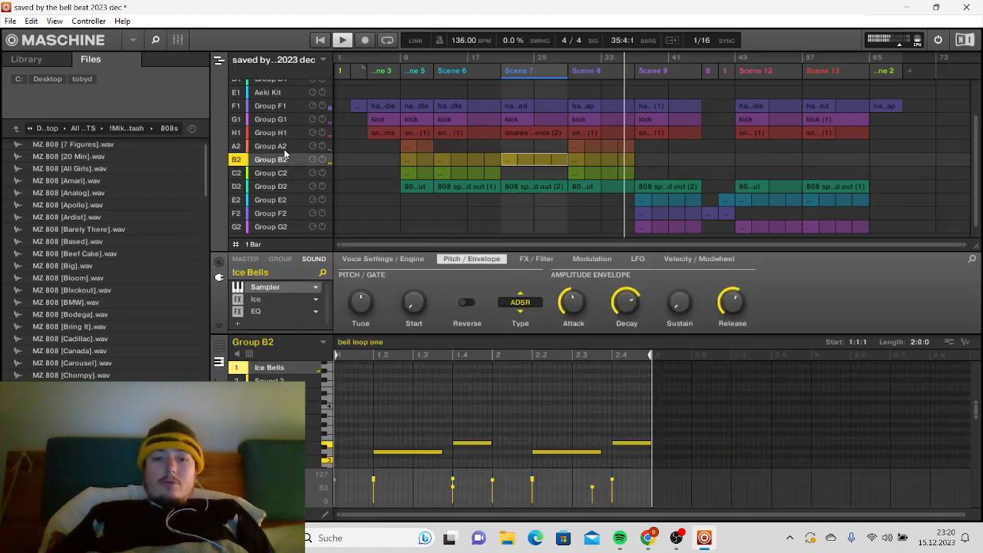
click(284, 146)
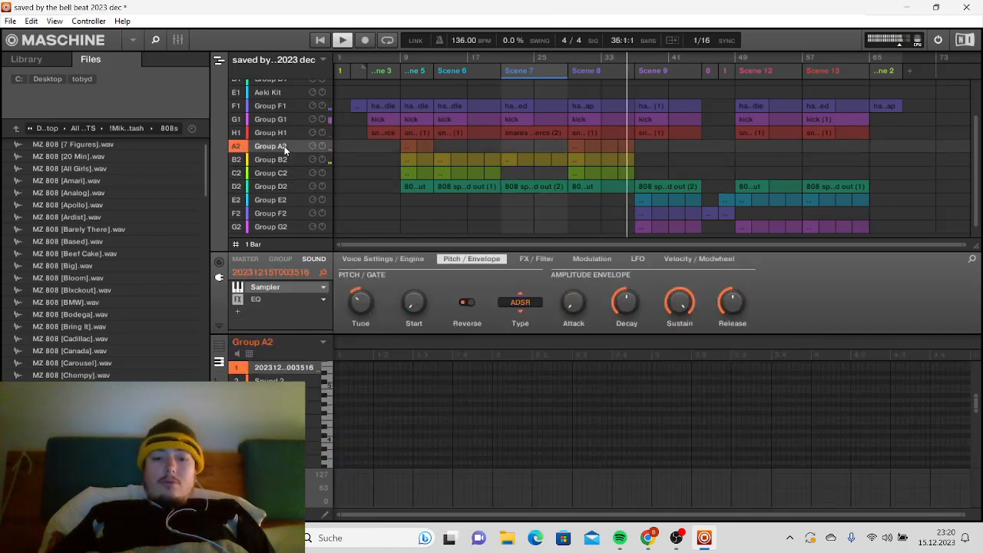
click(291, 185)
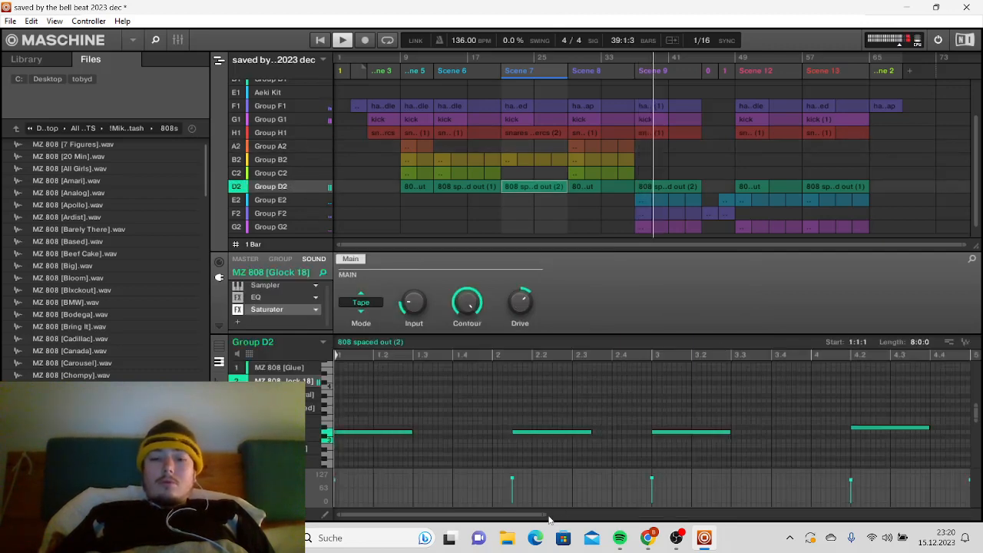
drag(547, 515, 784, 516)
key(space)
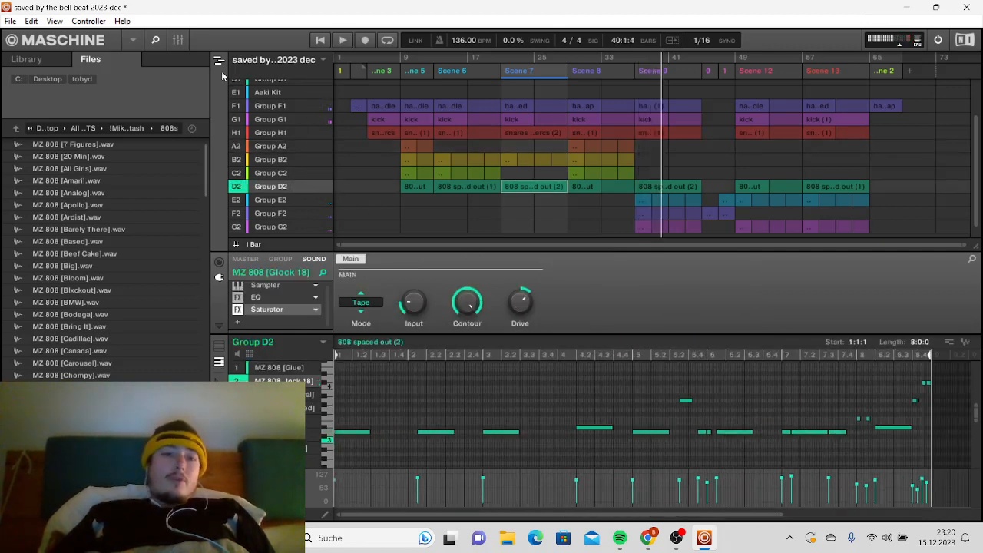
- Remove Group F1's hats n snap pattern from Scene 2 and play Group A1's bell loop one alone from the start
click(219, 61)
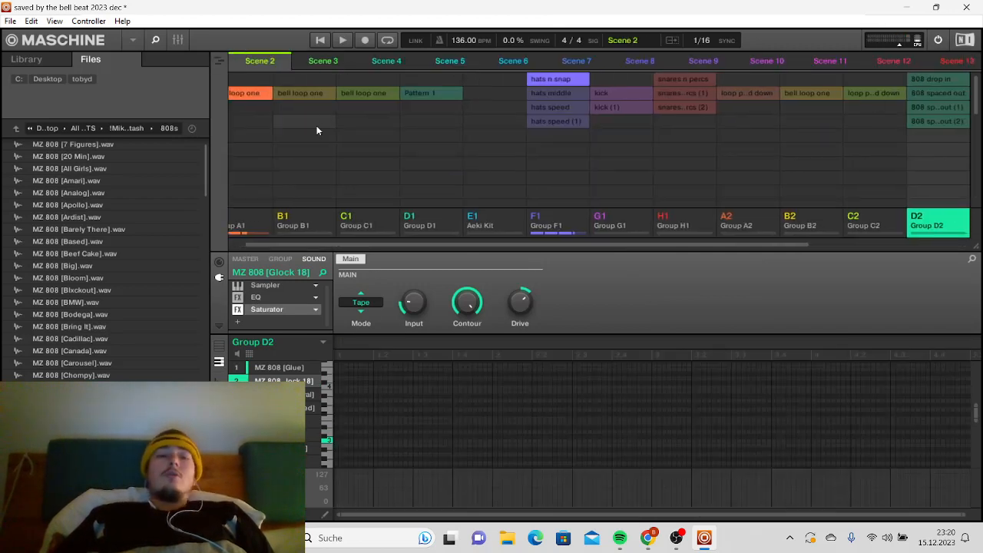
drag(424, 245, 252, 236)
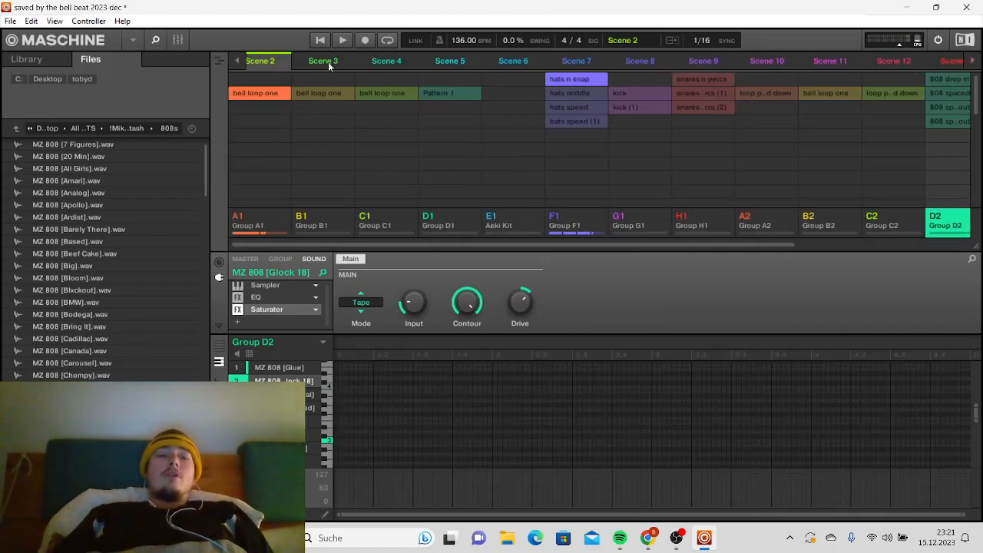
click(577, 81)
click(577, 81)
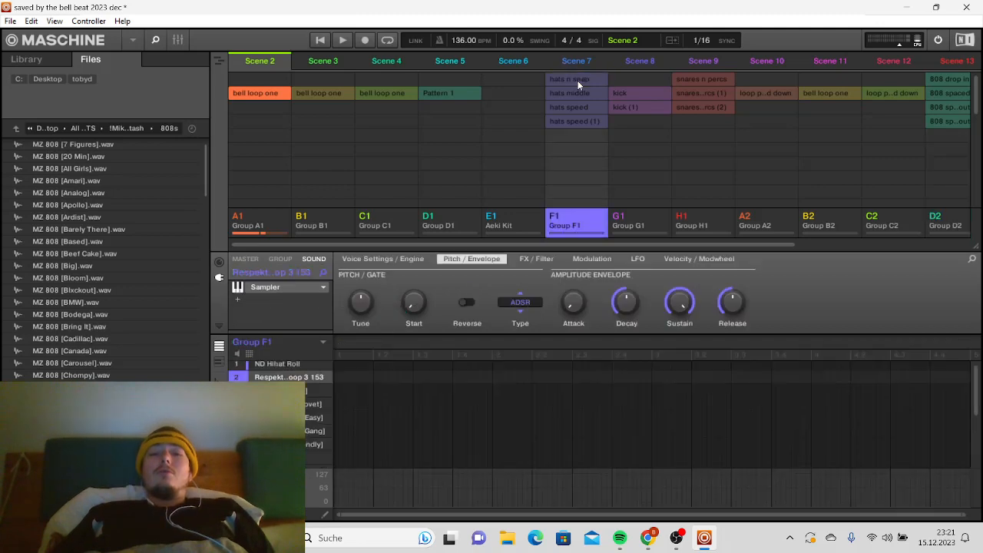
click(255, 97)
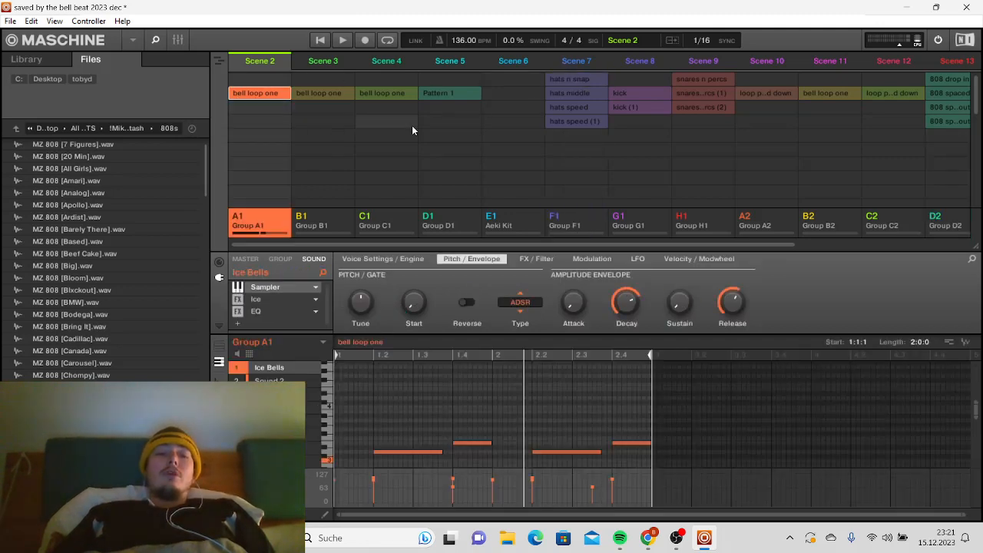
click(321, 40)
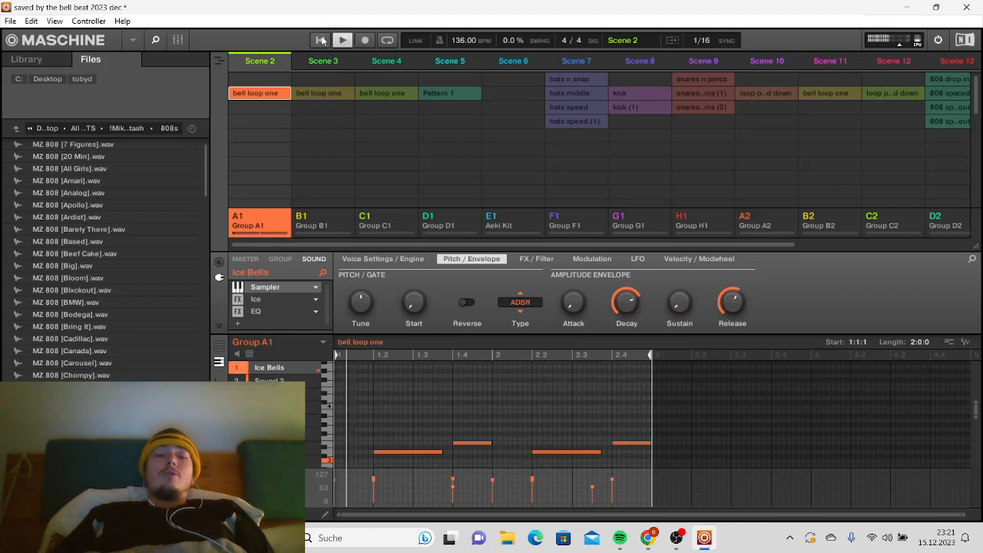
- Add a new Group H2 with an empty pattern in Scene 2 and load the internal Sampler on its first sound
drag(974, 243, 898, 215)
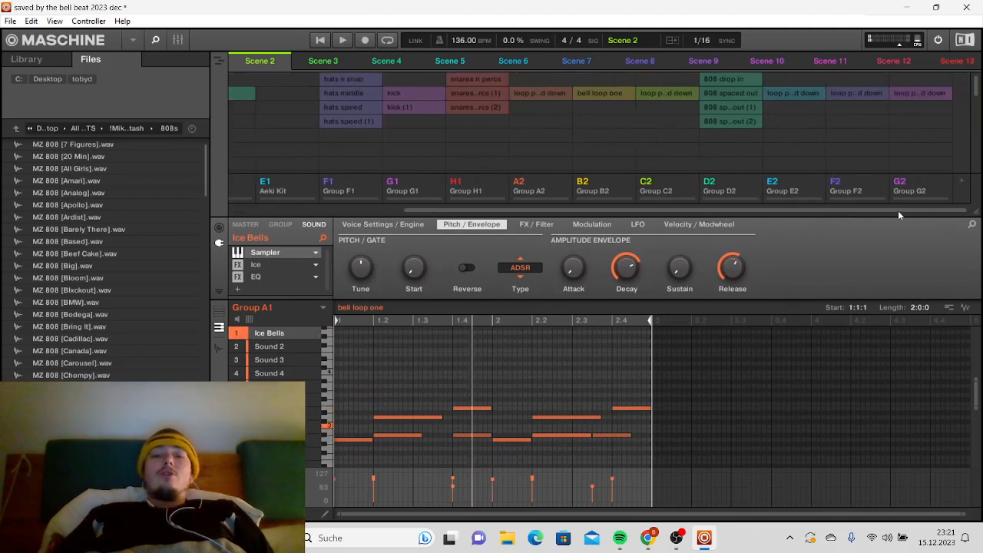
click(961, 183)
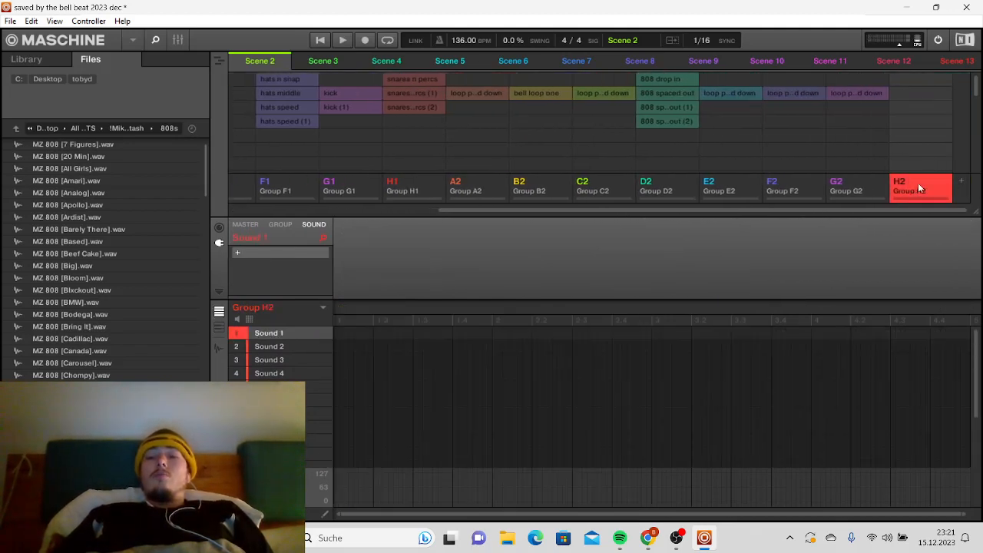
click(906, 93)
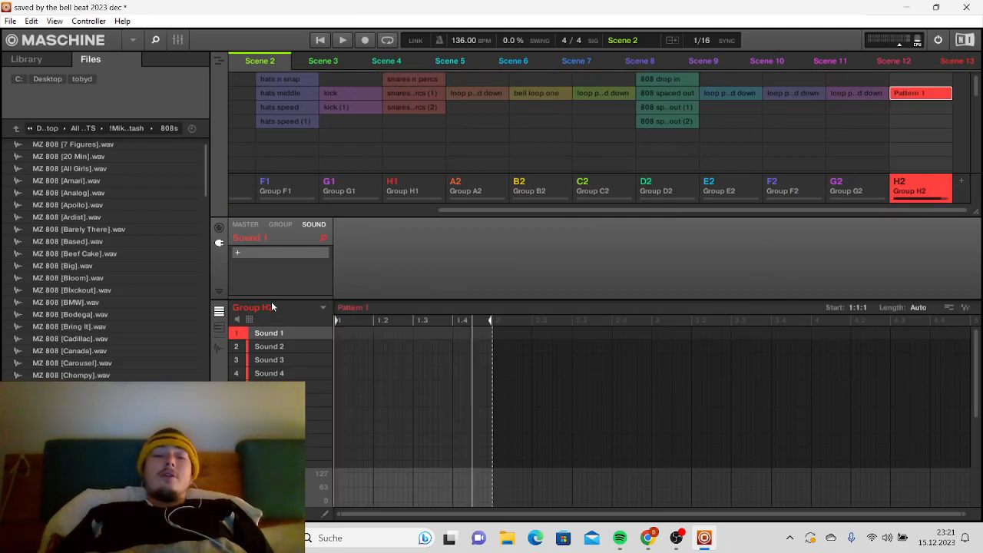
click(238, 255)
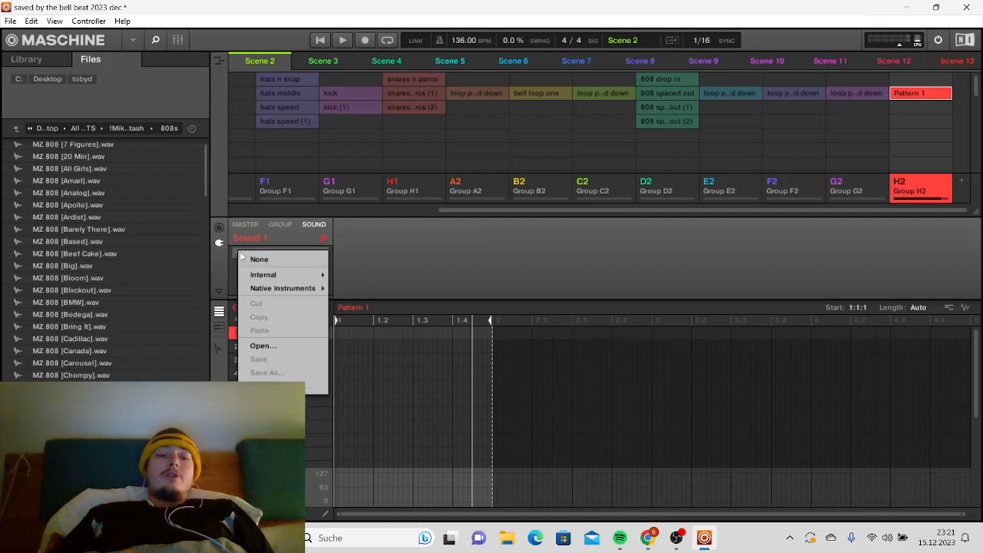
mouse_move(282, 278)
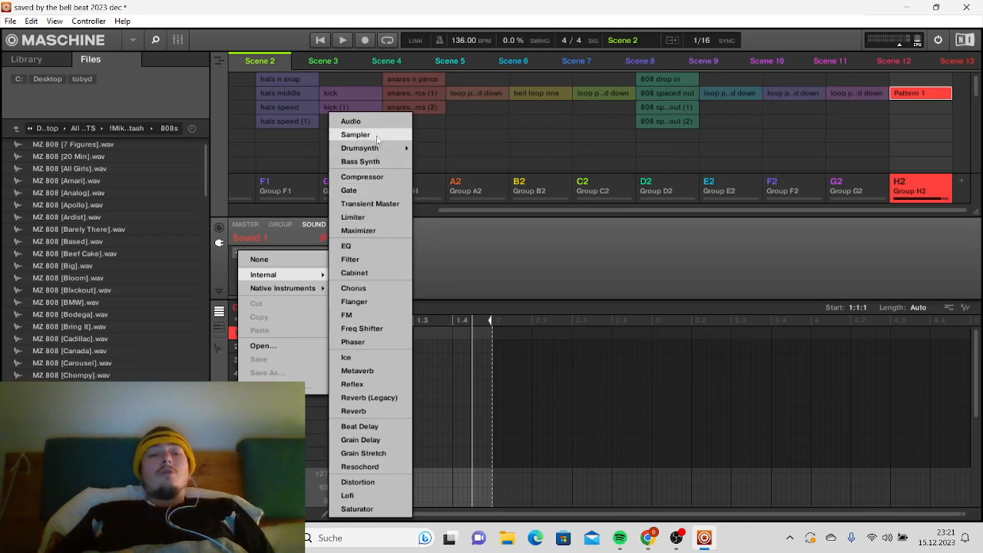
click(376, 135)
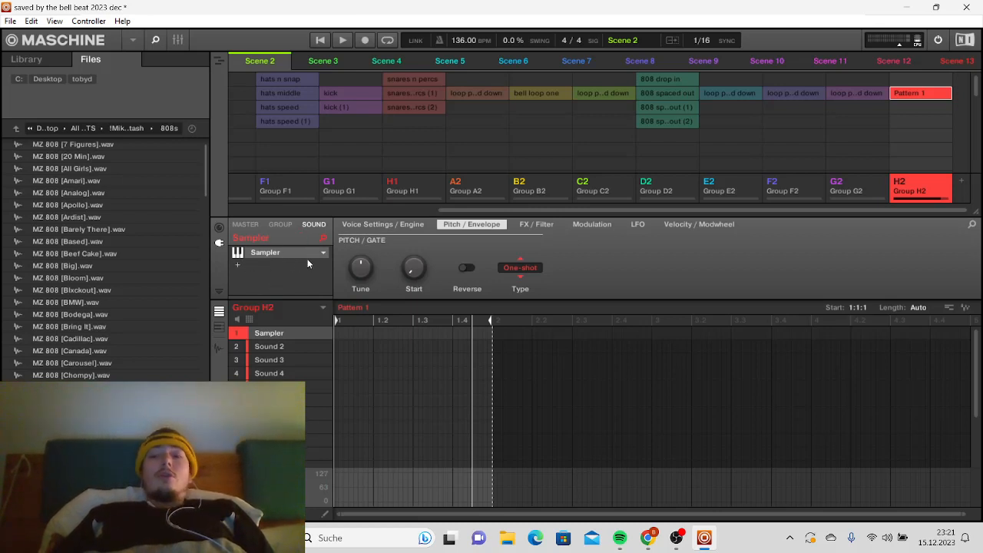
- Open the sample recorder for Group H2's Sampler and switch its input source to Ext. Ster
click(219, 327)
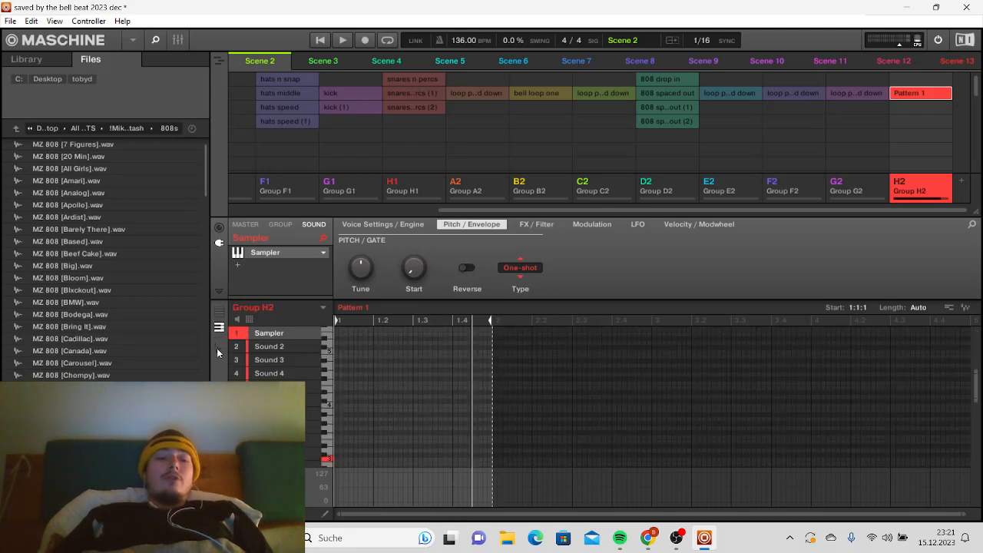
click(220, 350)
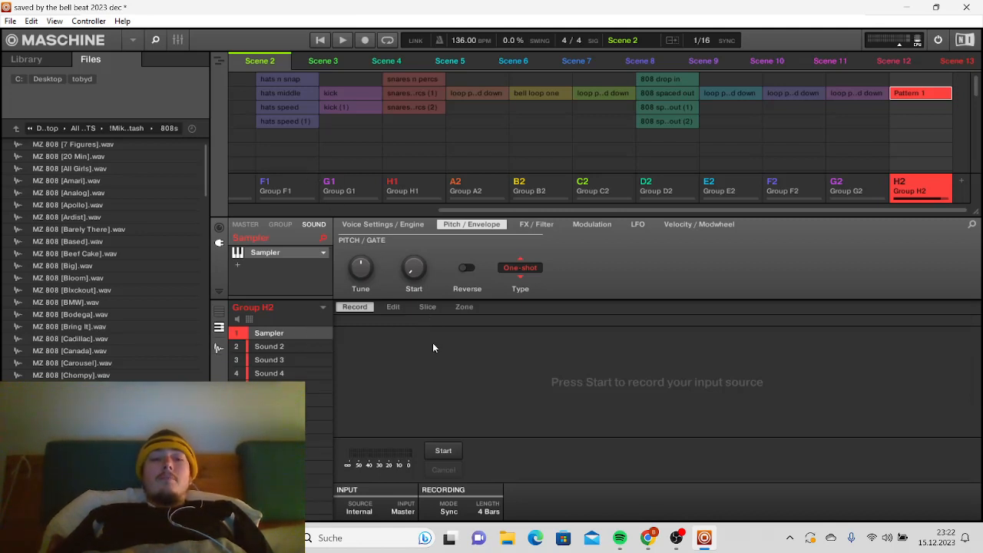
click(360, 511)
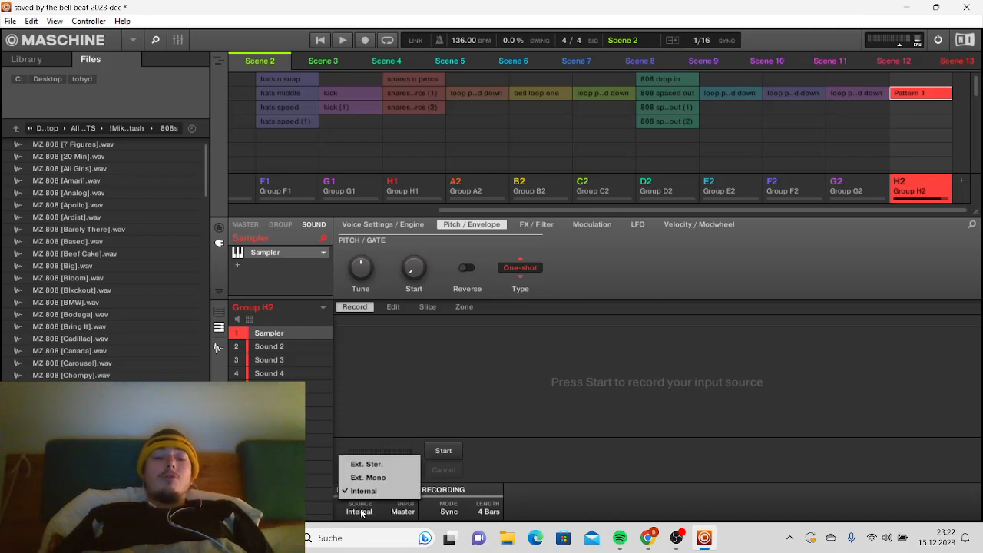
click(366, 465)
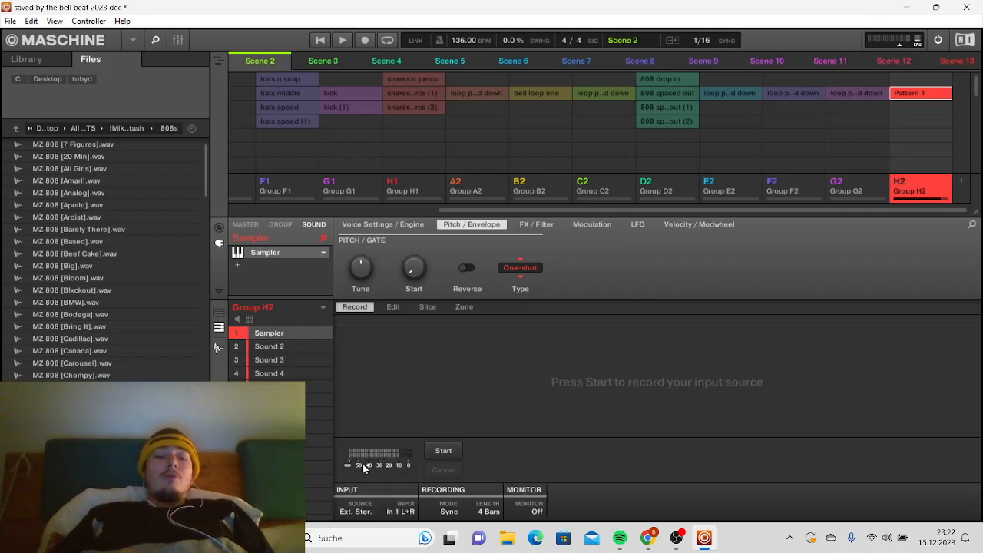
- Set the sample recorder's input source to Internal and its recording length to 4 Bars
click(365, 512)
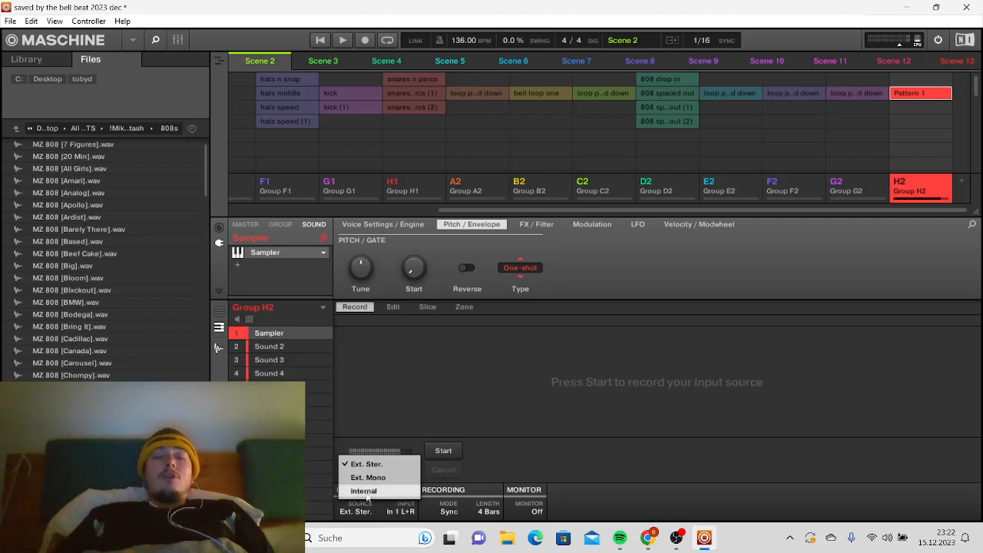
click(366, 491)
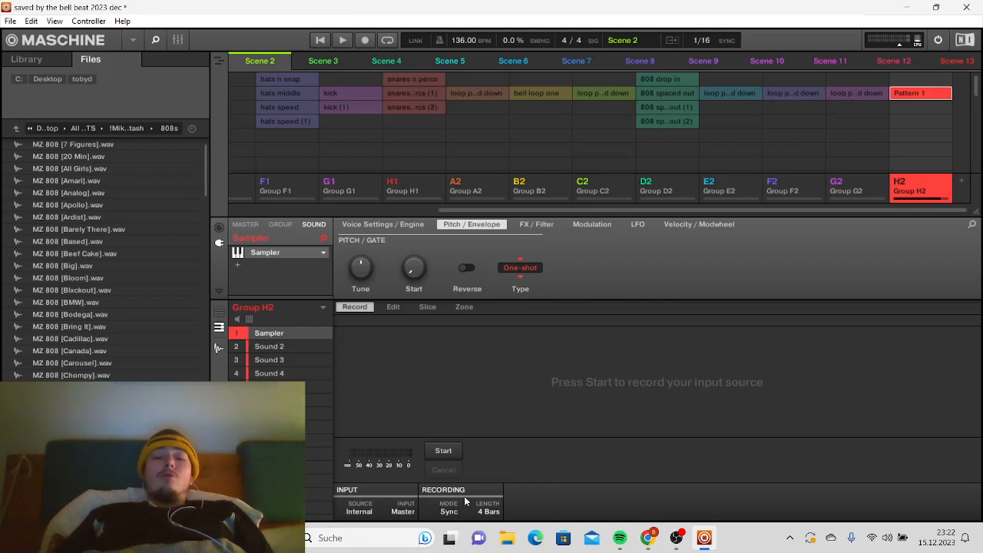
click(491, 512)
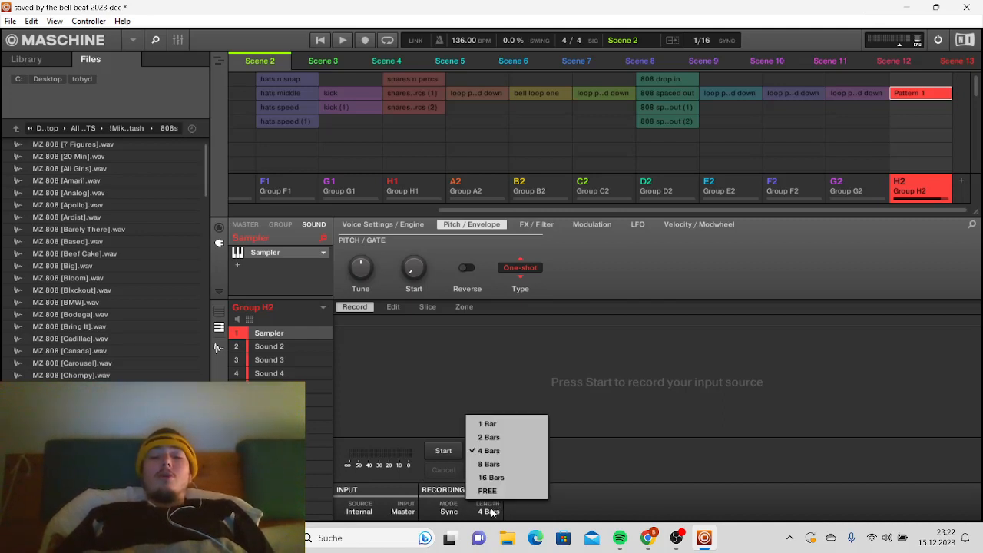
click(506, 453)
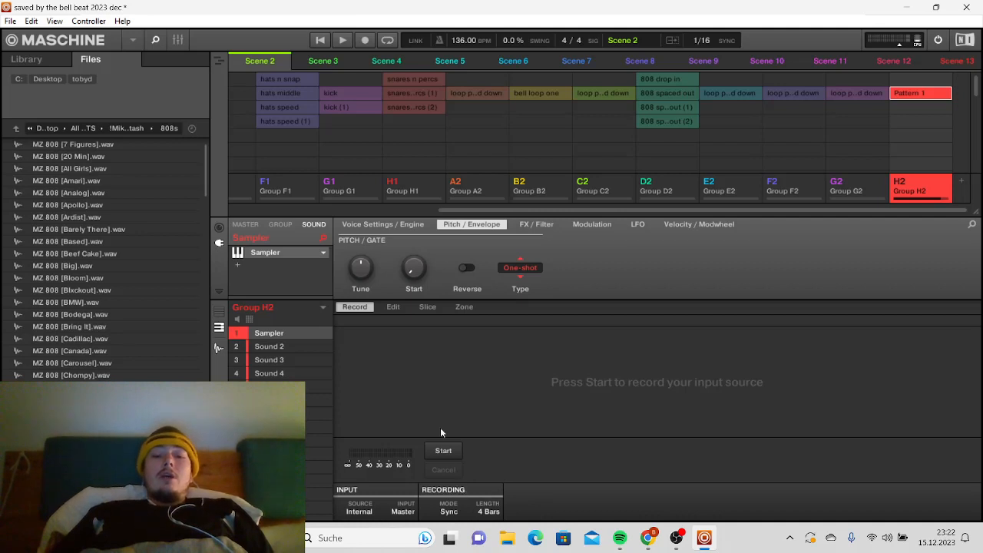
- Record 4 bars of Group A1's bell loop one into Group H2's Sampler, then stop playback and disarm recording
click(365, 40)
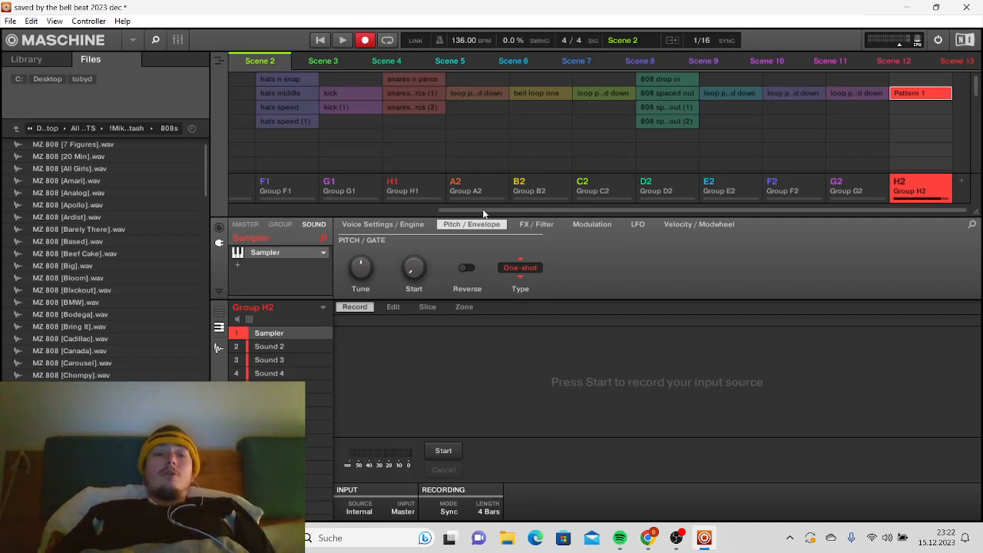
drag(481, 210, 253, 197)
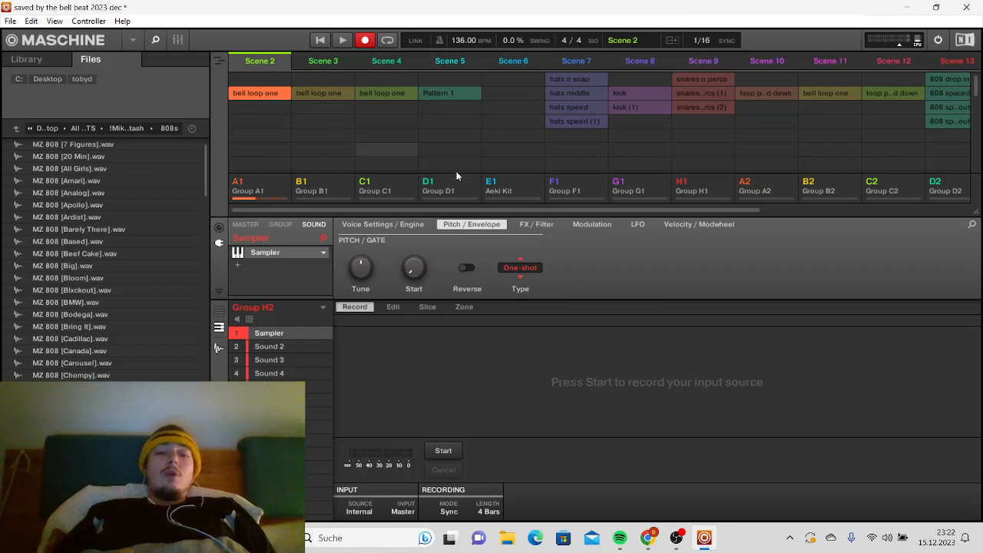
drag(510, 210, 734, 215)
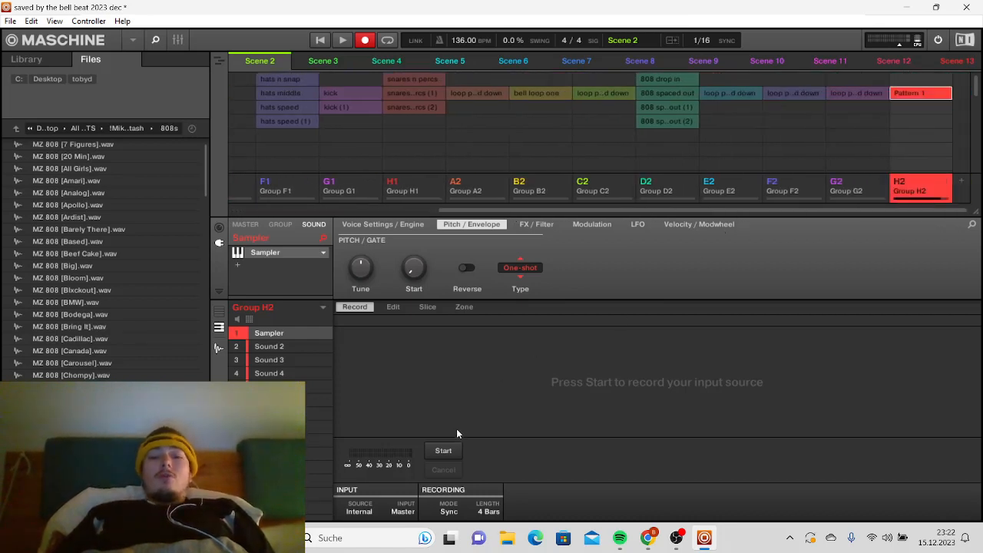
click(445, 451)
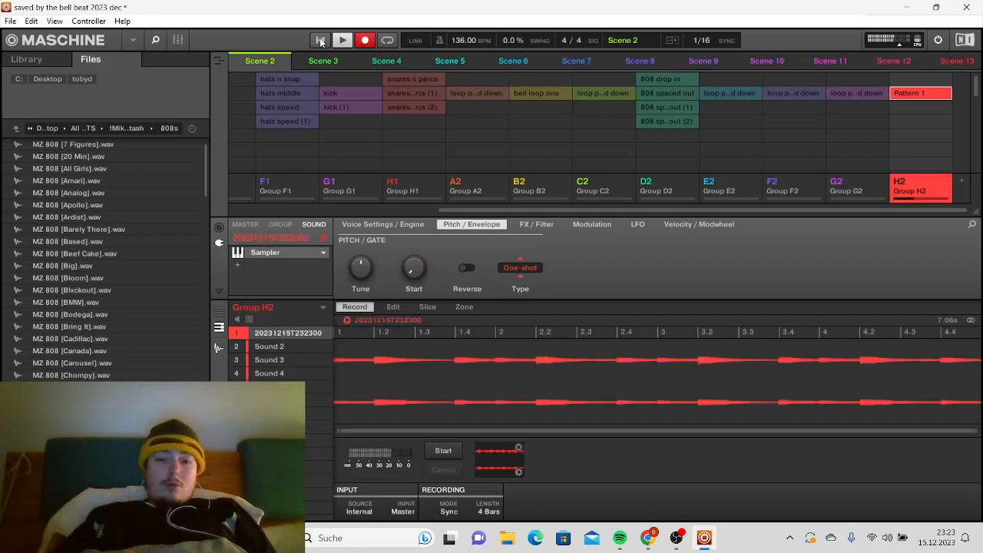
key(space)
click(368, 43)
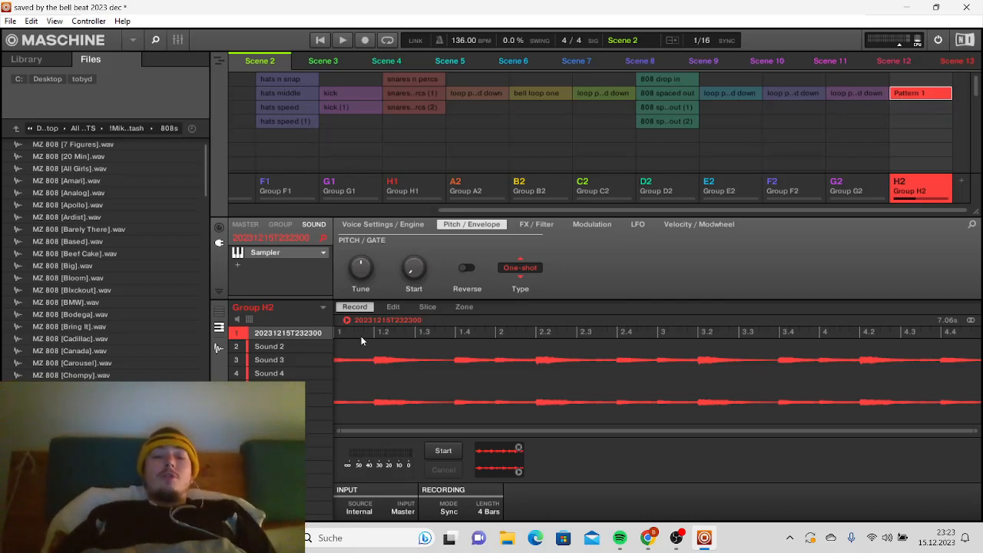
- Show Group H2's Pattern 1 in an enlarged piano roll and set the recorded sample's envelope type to ADSR
click(219, 349)
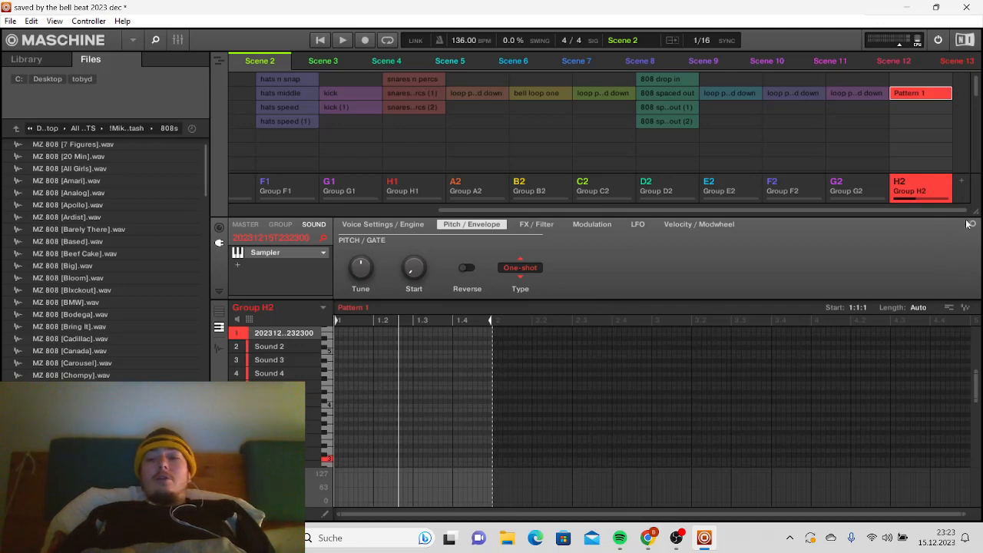
drag(980, 209, 978, 140)
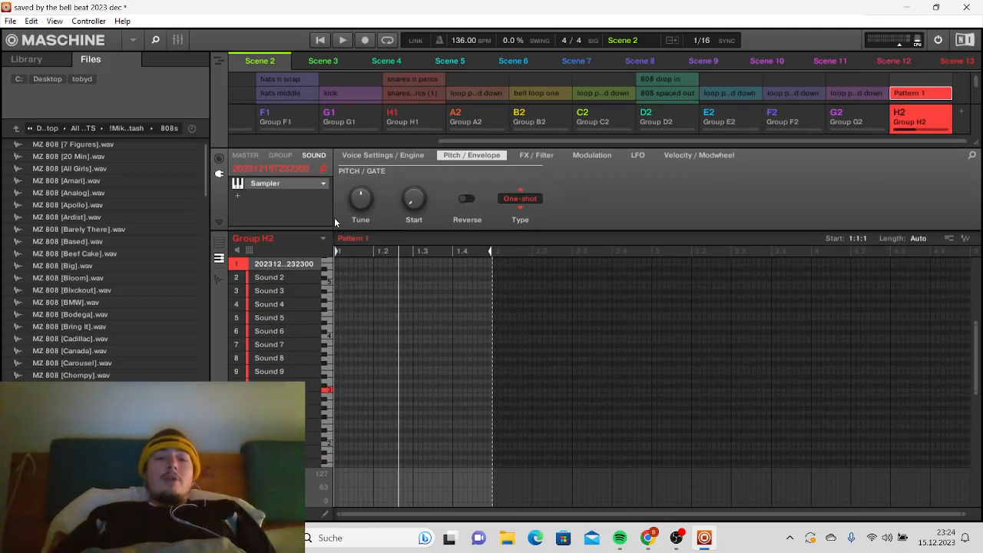
click(511, 198)
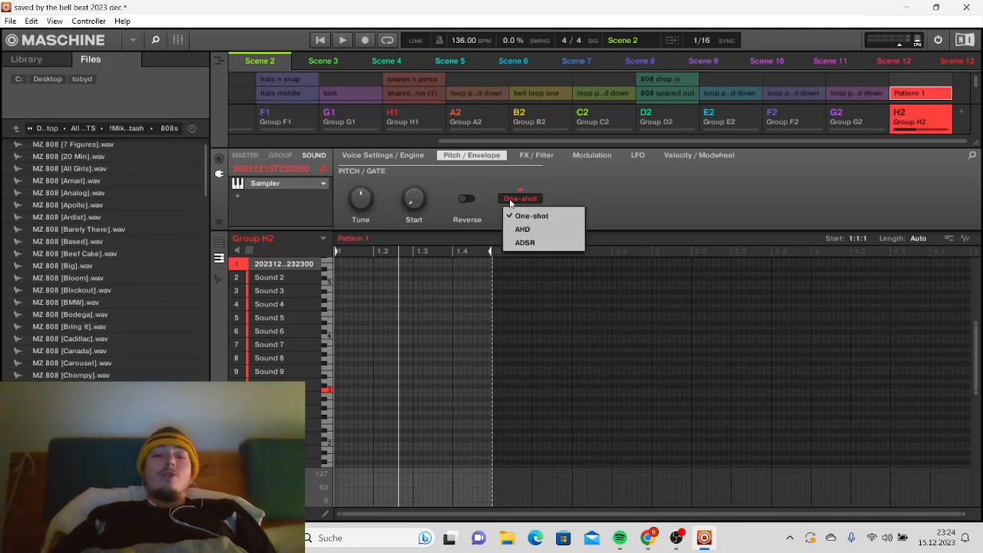
click(526, 242)
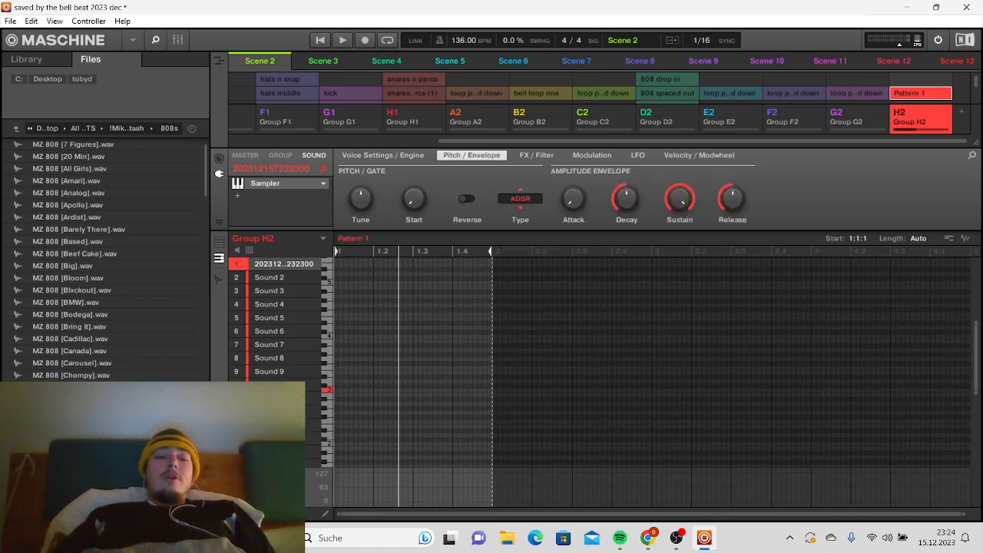
- Draw a note over the first three beats of Group H2's Pattern 1 on the sample's root key and play it from the start
click(330, 389)
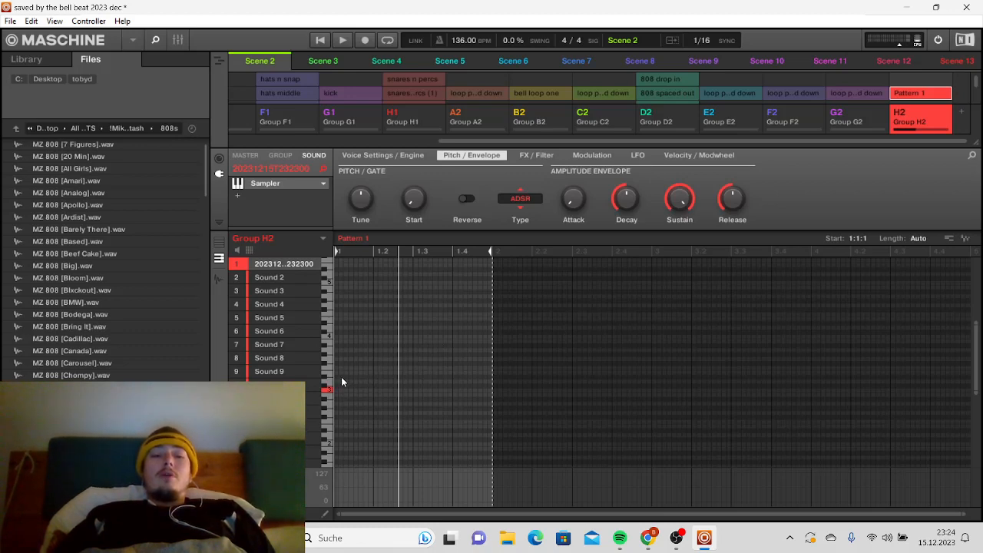
drag(337, 390, 452, 389)
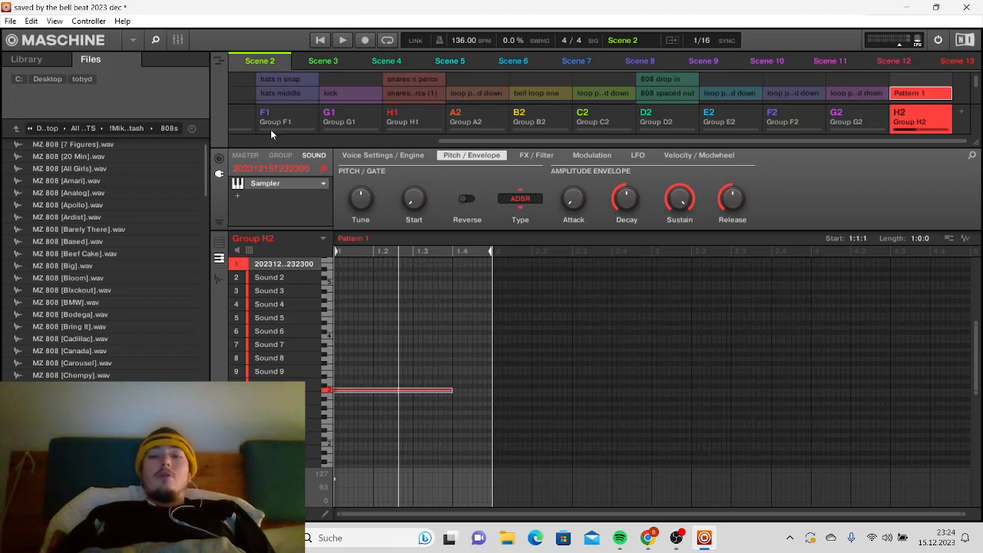
drag(470, 142, 738, 149)
click(248, 94)
click(912, 92)
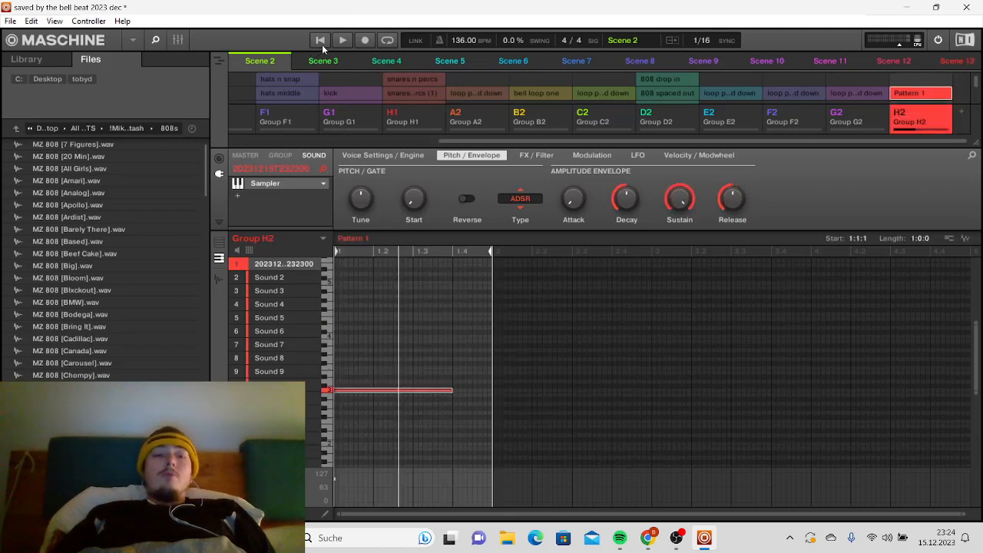
click(320, 41)
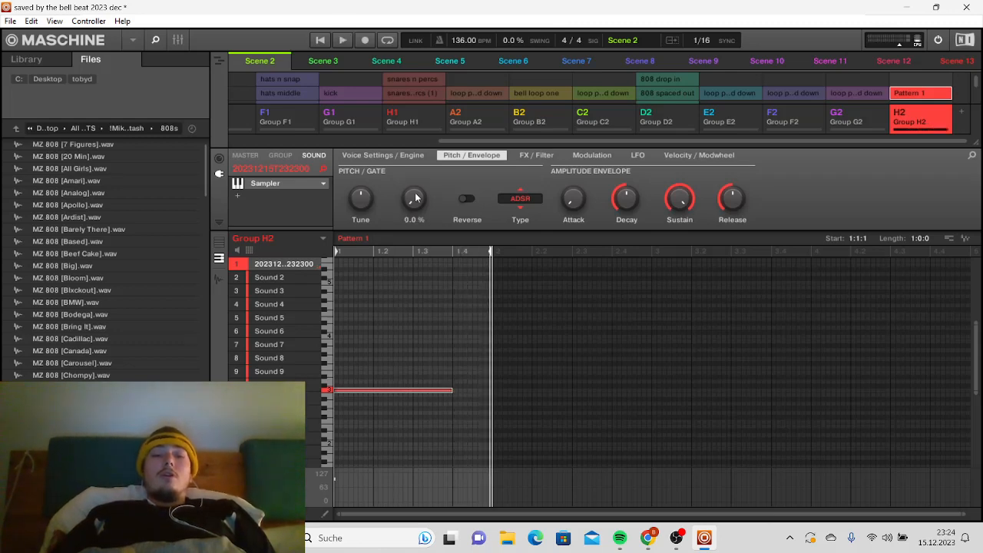
- Audition Pattern 1 with the sample's envelope type set to One-shot and return the type to ADSR
click(530, 201)
click(528, 216)
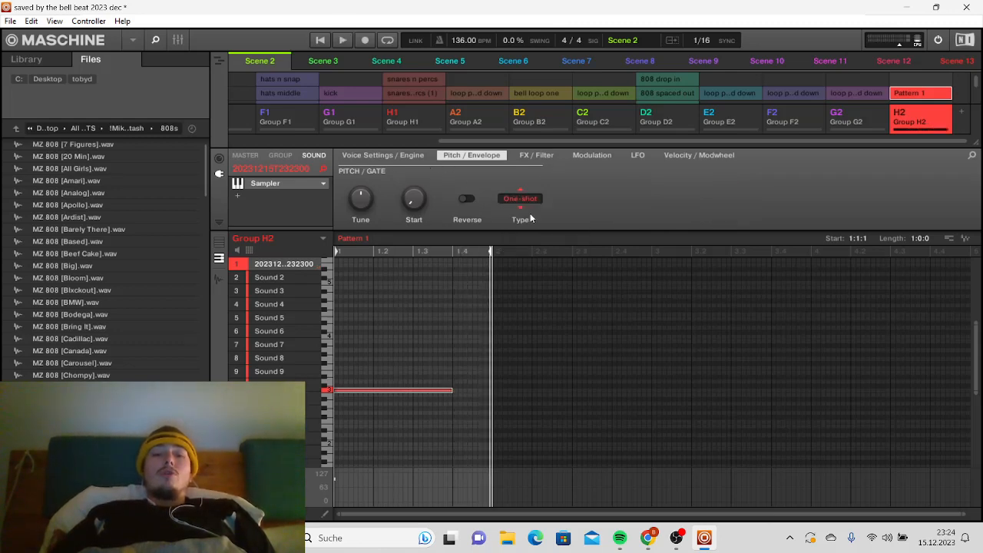
click(321, 40)
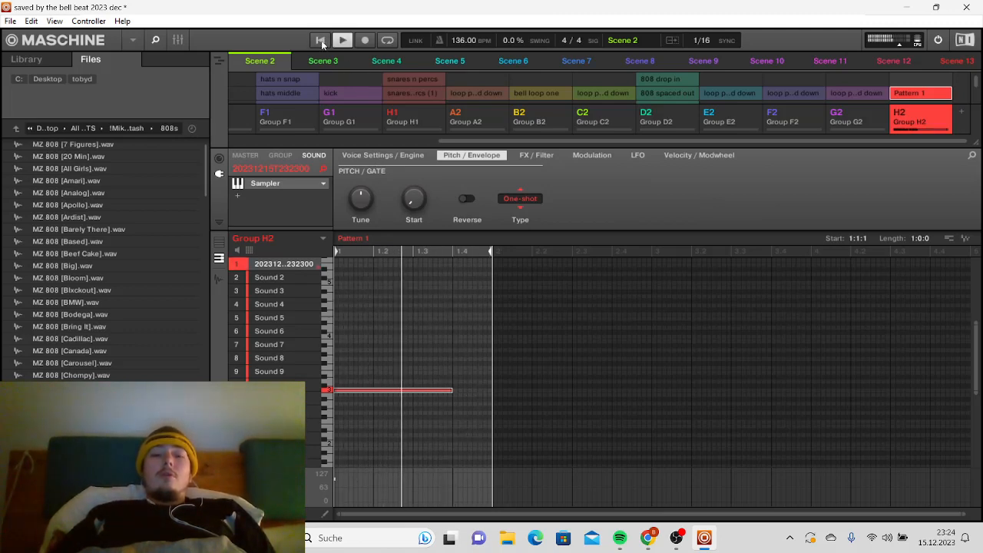
key(space)
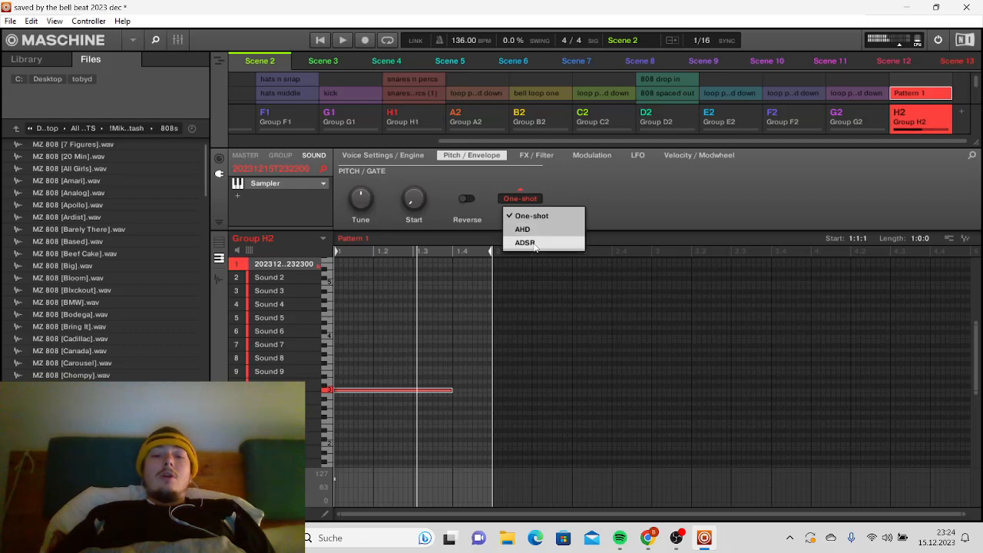
click(534, 243)
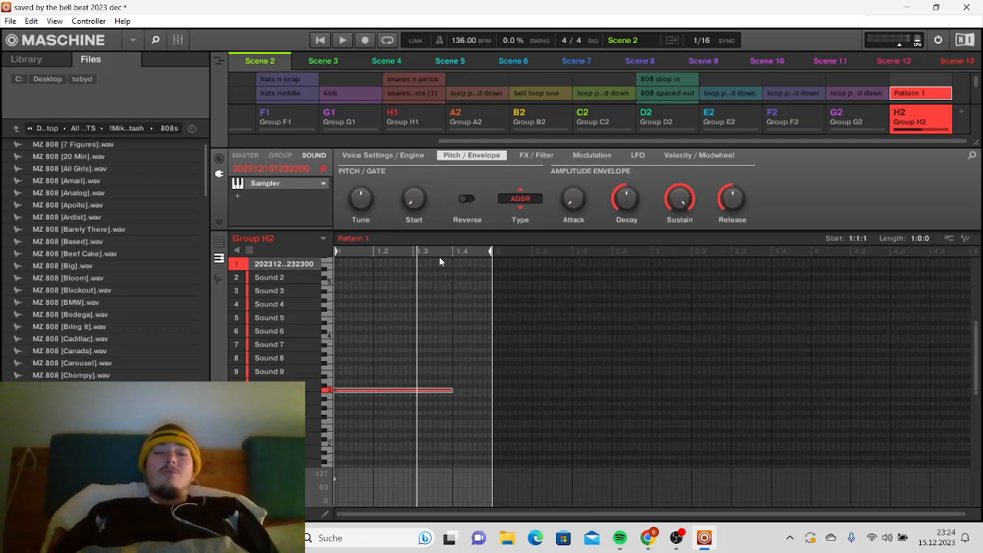
click(521, 201)
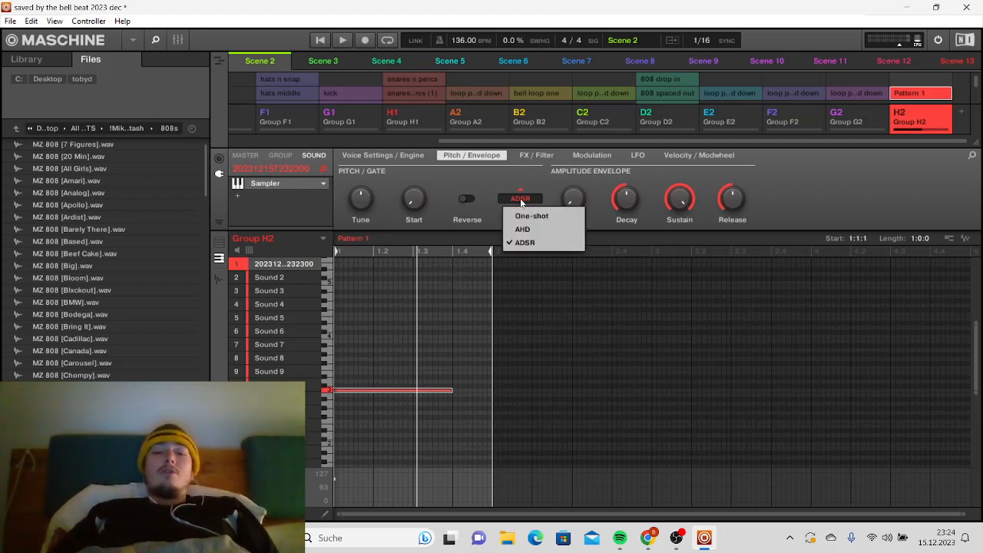
click(489, 177)
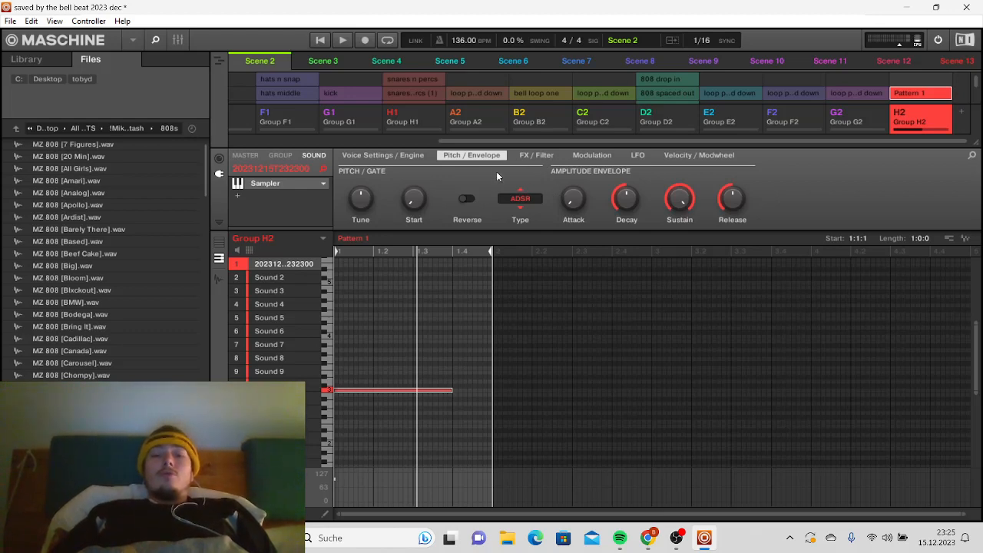
- Look through the Sampler's FX / Filter, Modulation, LFO, Velocity / Modwheel, Pitch / Envelope and Voice Settings / Engine parameters
mouse_move(579, 210)
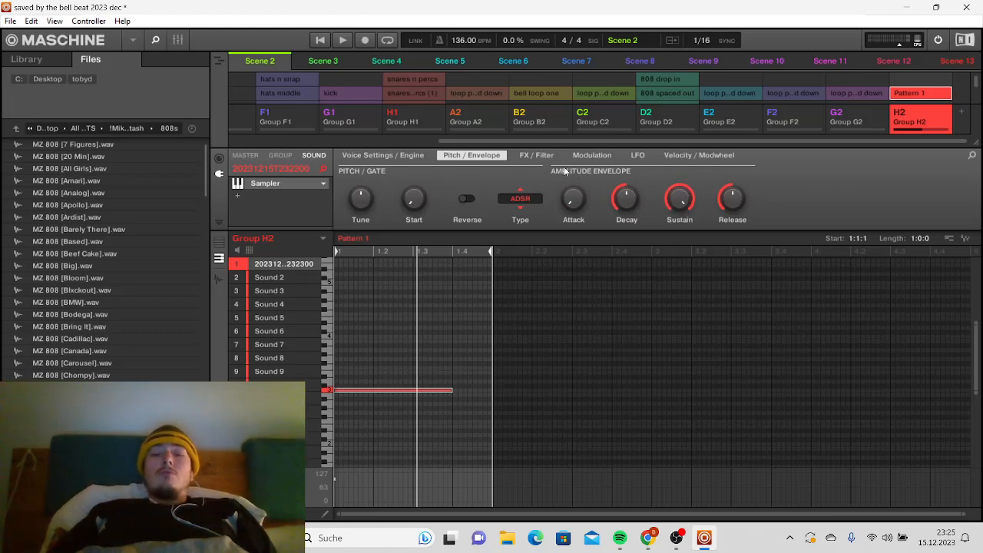
click(536, 155)
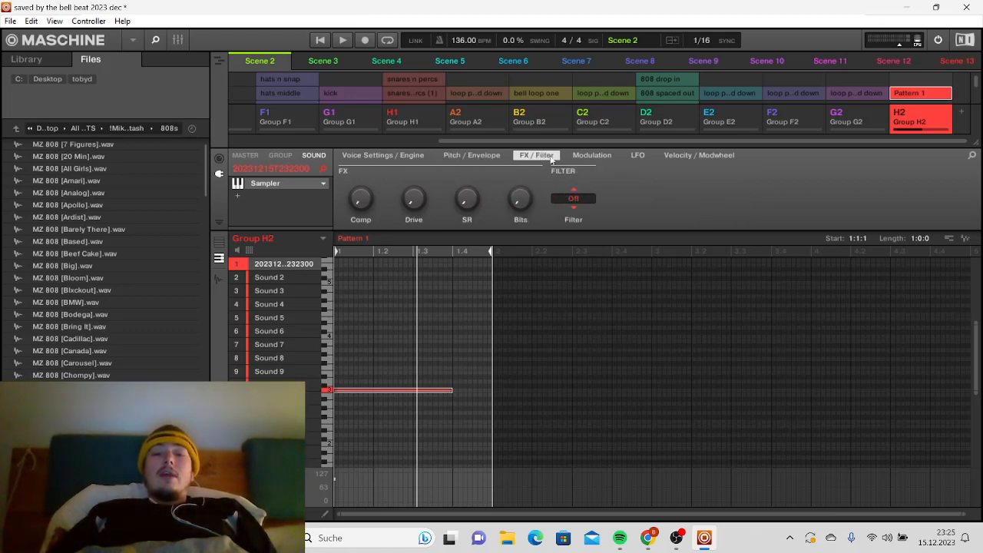
click(590, 155)
click(638, 155)
click(687, 155)
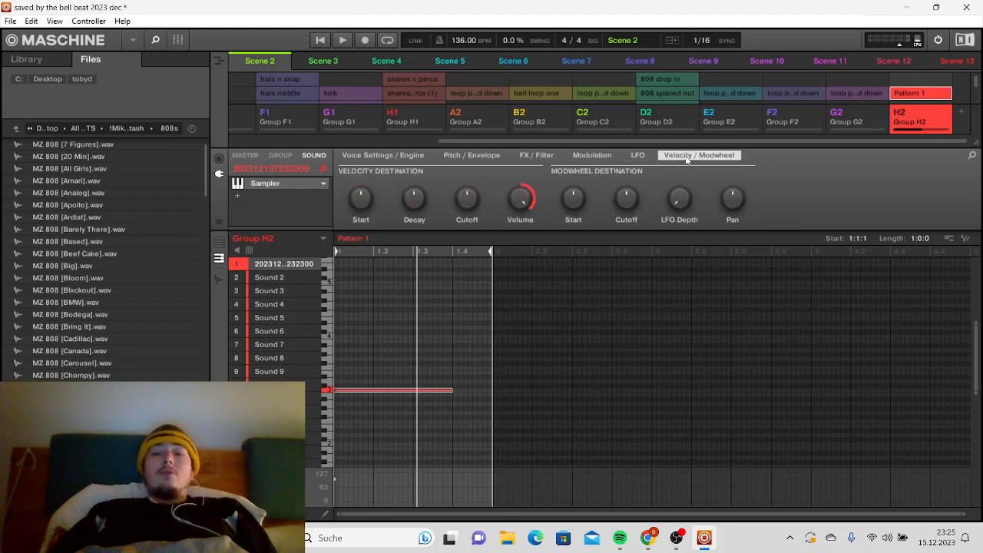
click(638, 155)
click(588, 155)
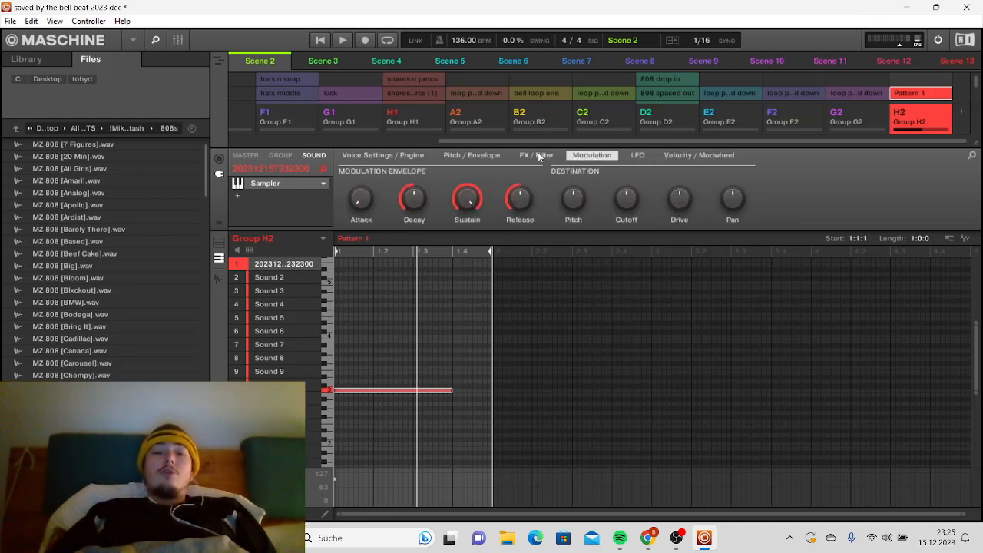
click(538, 155)
click(470, 156)
click(430, 156)
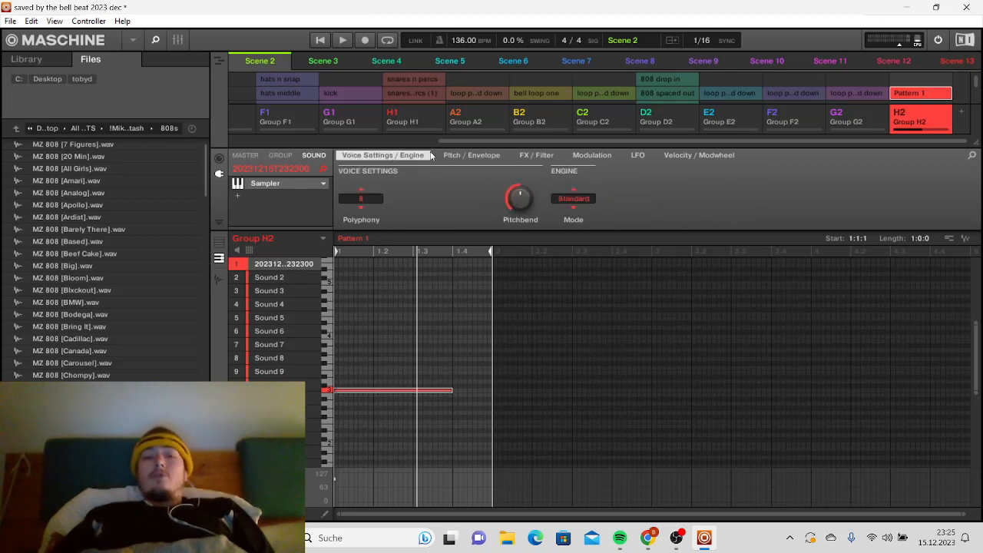
click(463, 155)
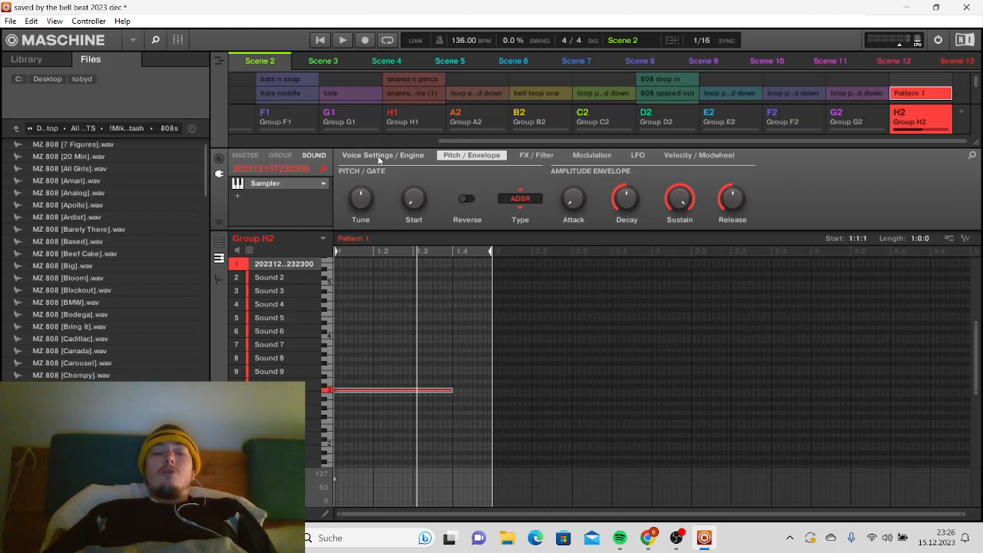
click(378, 158)
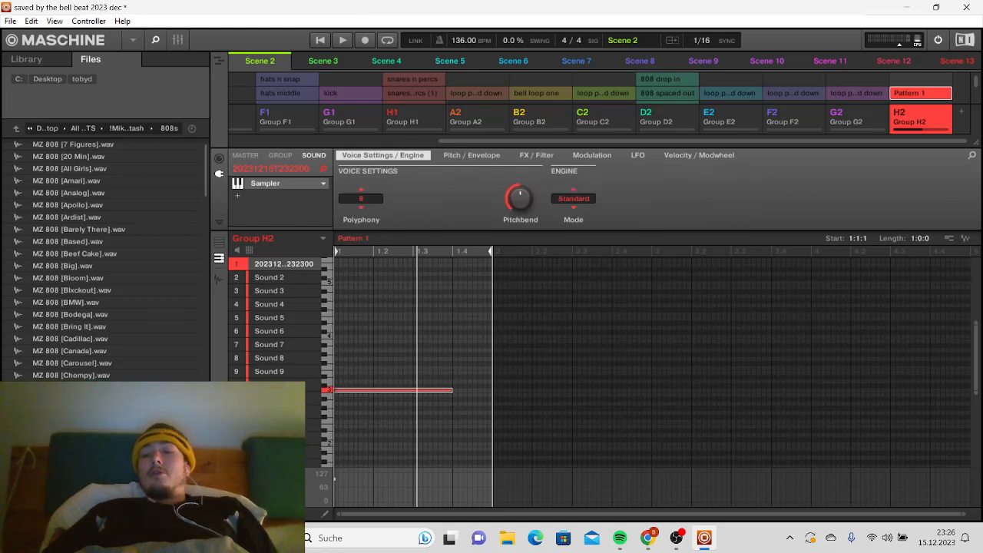
- Set Group H2's Pattern 1 length to 2:0:0 and extend its note across the full two bars
drag(913, 238, 913, 230)
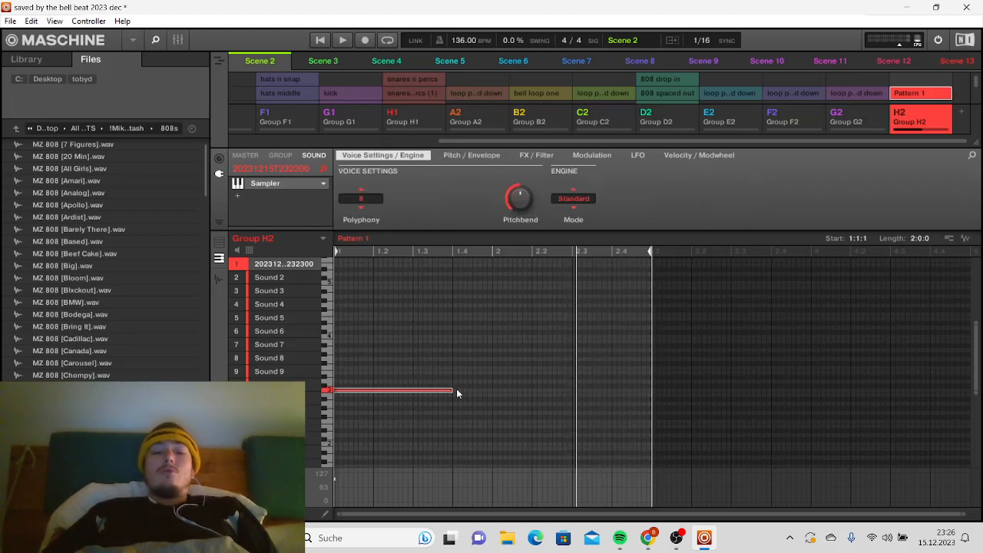
drag(453, 388, 651, 389)
click(329, 392)
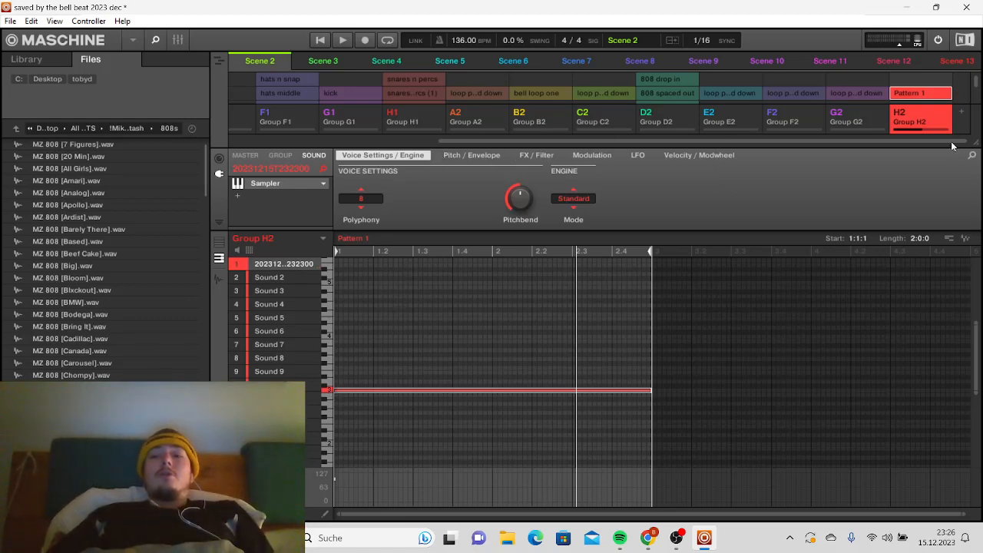
- Copy Group H2 and paste it into the empty group slot after it, creating Group A3
right_click(921, 109)
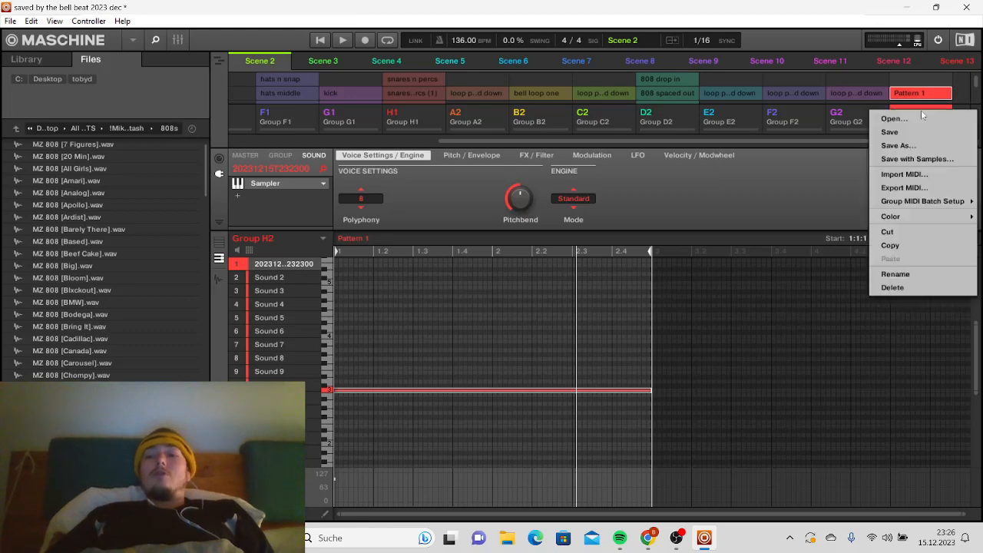
click(893, 245)
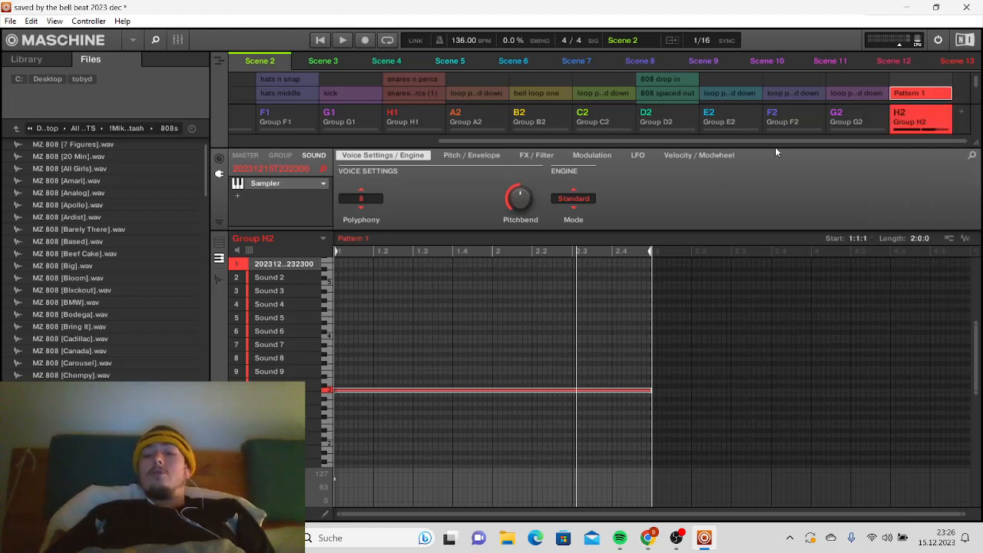
right_click(917, 112)
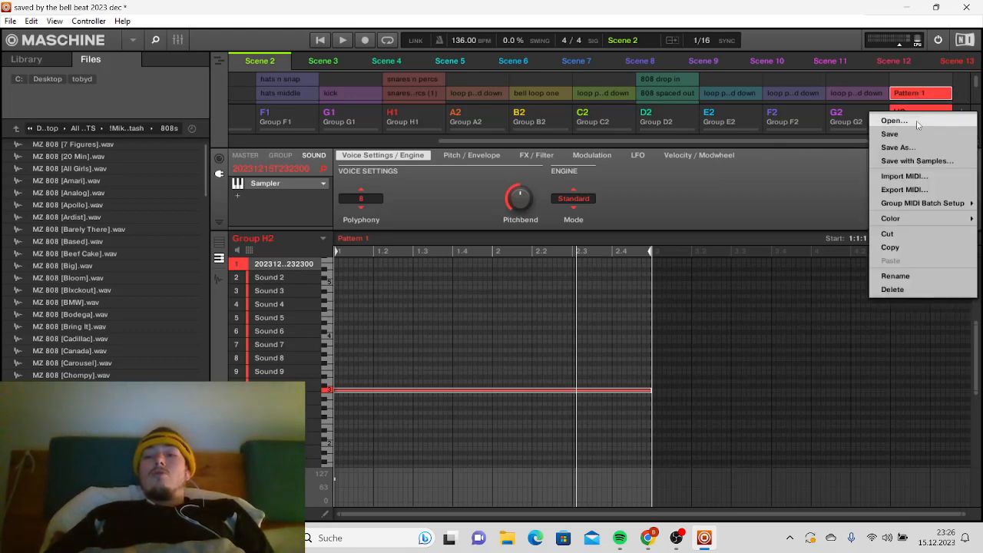
click(910, 245)
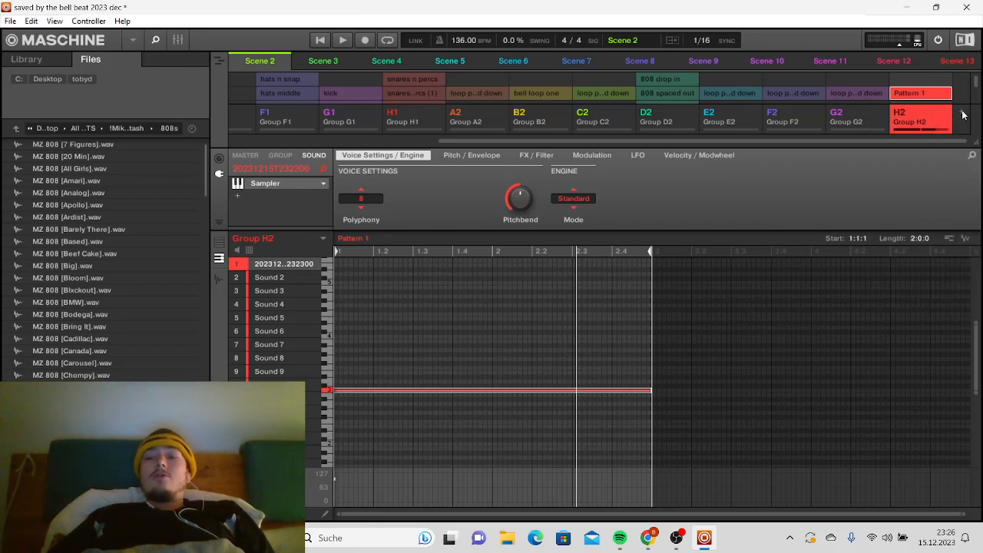
right_click(962, 113)
click(914, 117)
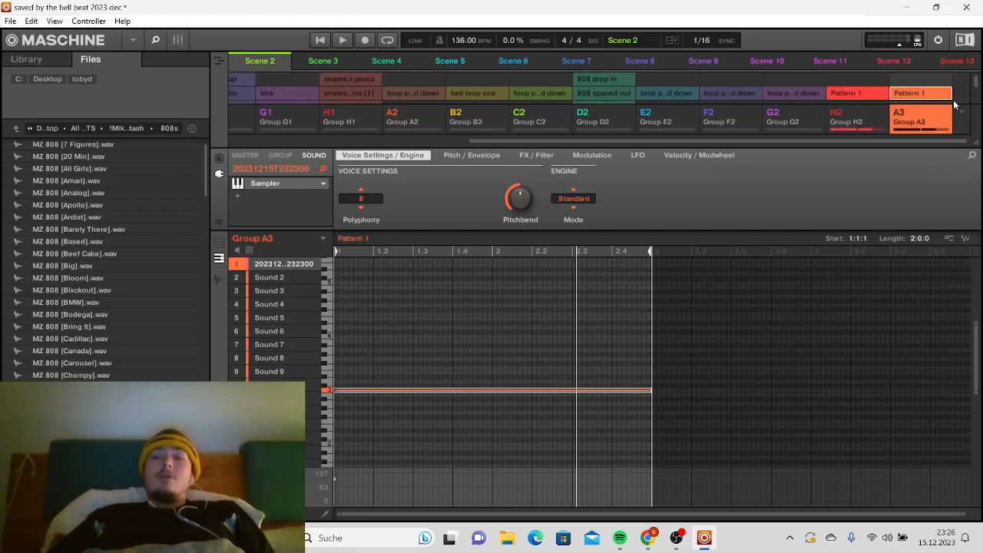
click(864, 94)
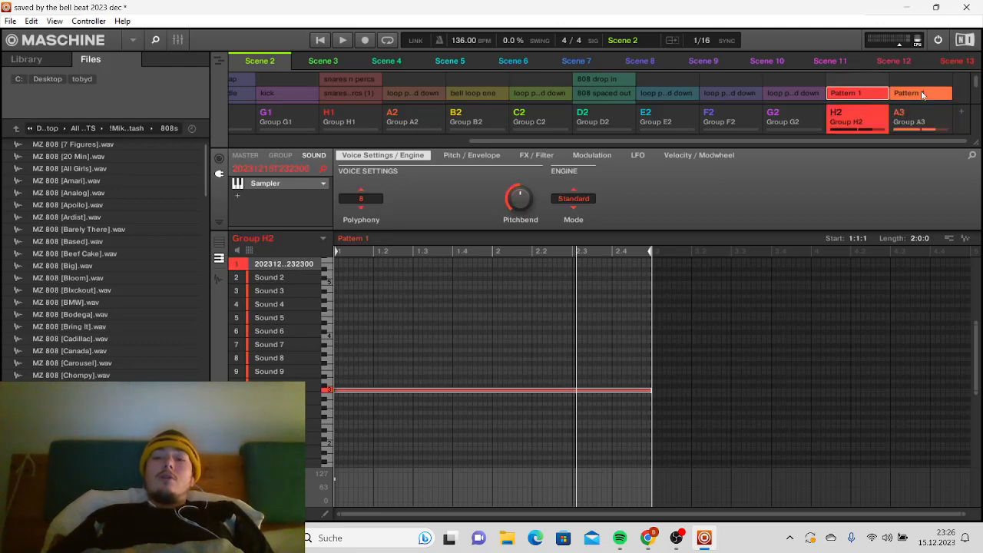
click(922, 94)
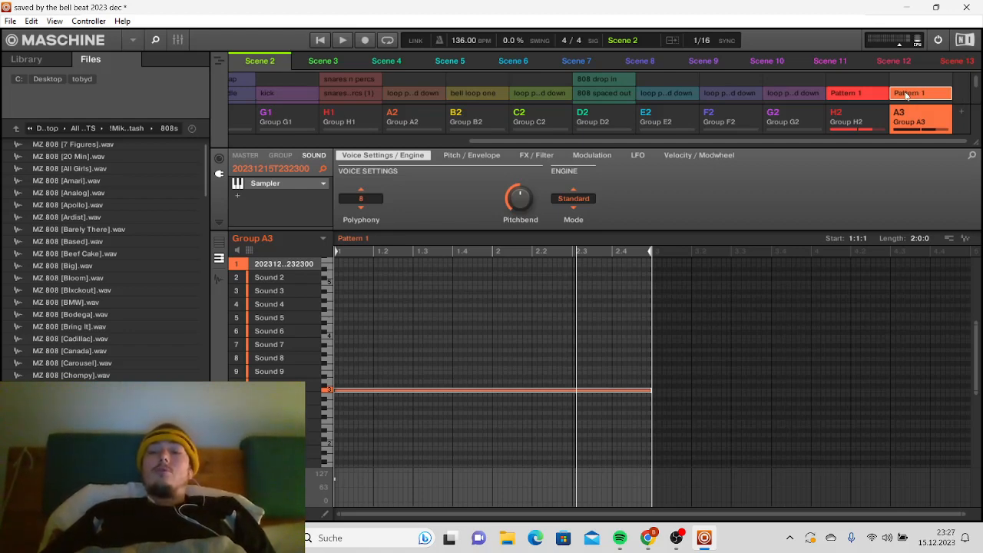
- Paste another copy of the bell sample group into the empty slot after Group A3
right_click(935, 119)
click(930, 109)
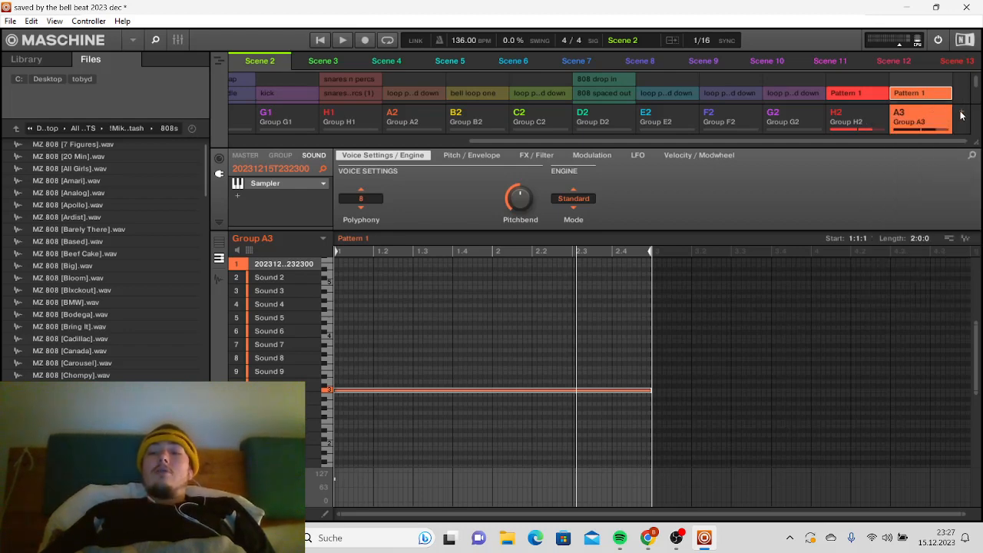
right_click(962, 114)
click(922, 117)
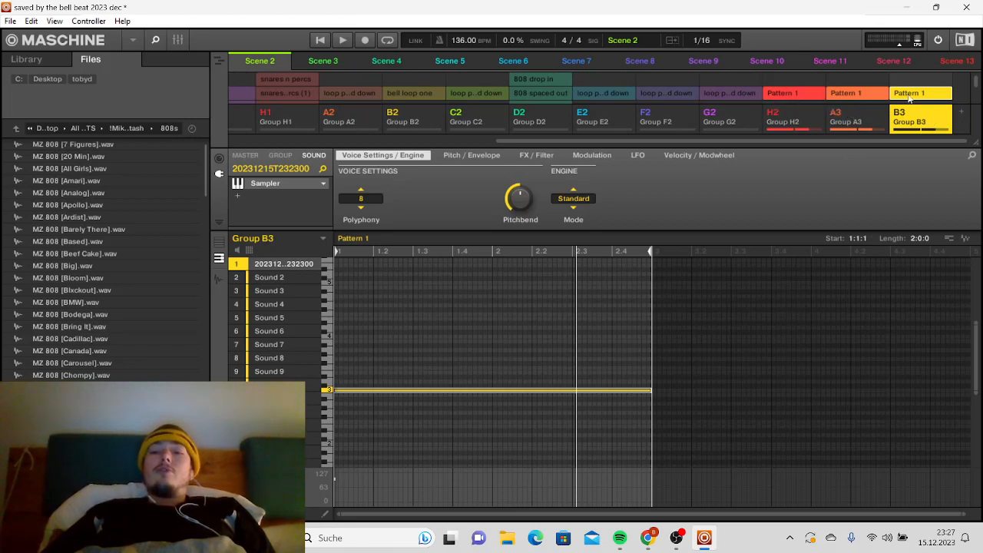
- Deactivate Pattern 1 of Groups B3 and H2 in Scene 2, keeping Group A3's Pattern 1 active and selected
click(909, 94)
click(864, 94)
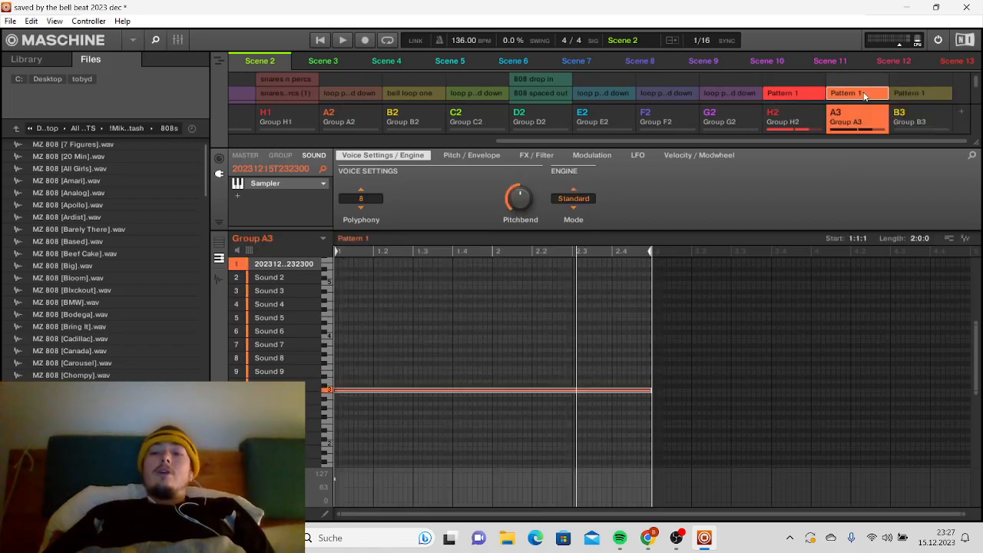
click(864, 94)
click(795, 93)
click(853, 93)
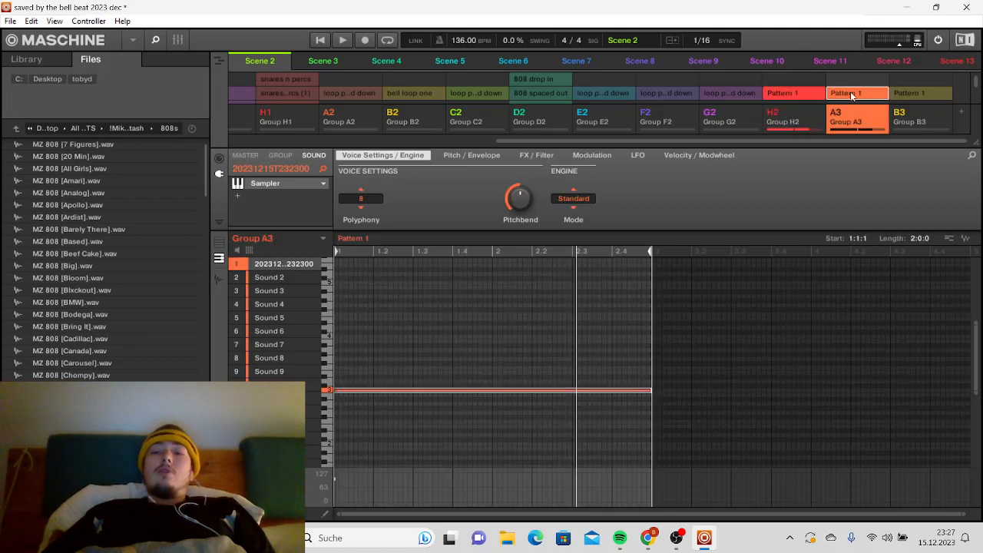
click(811, 94)
click(851, 94)
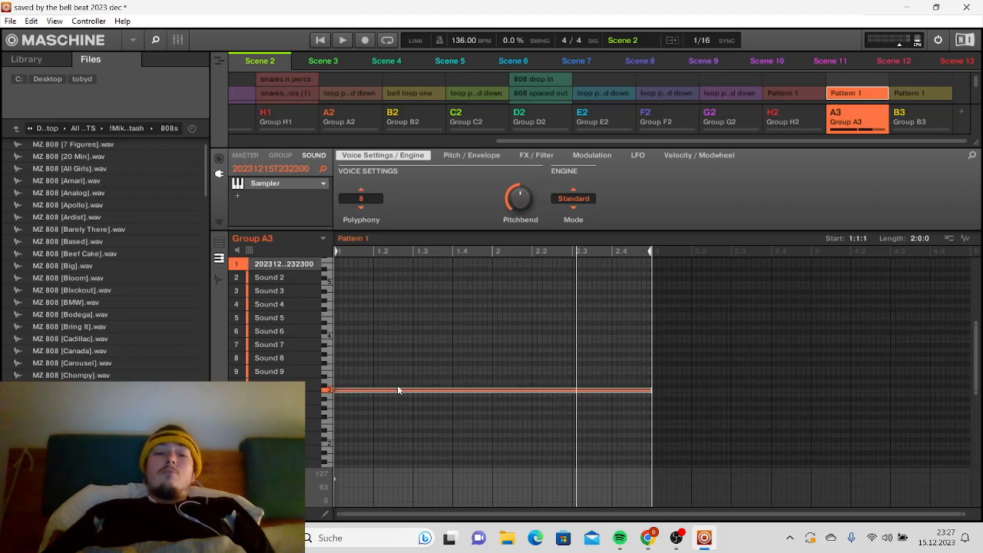
- Try tuning Group A3's bell sample upward, as far as 26.00, and play the pattern back to hear it
click(459, 157)
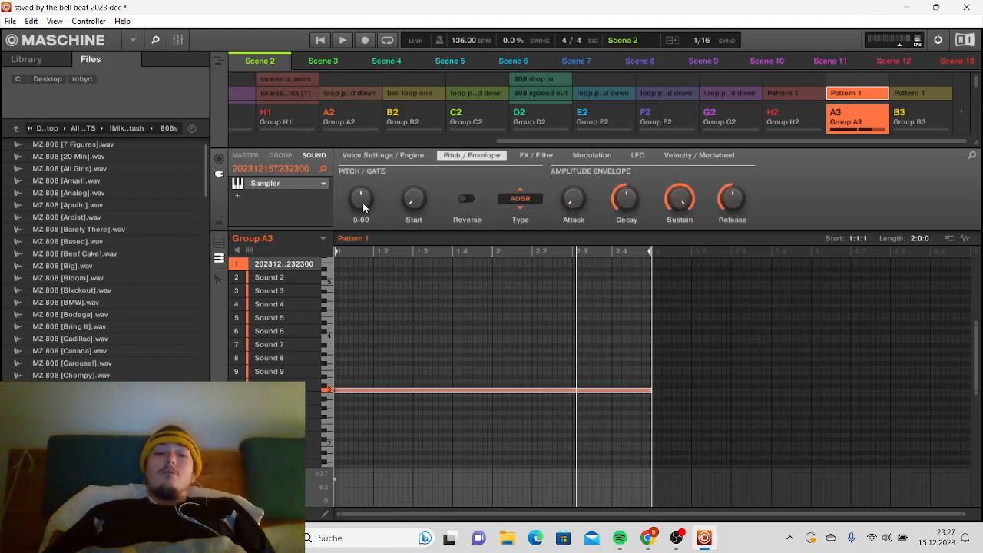
drag(363, 203, 363, 188)
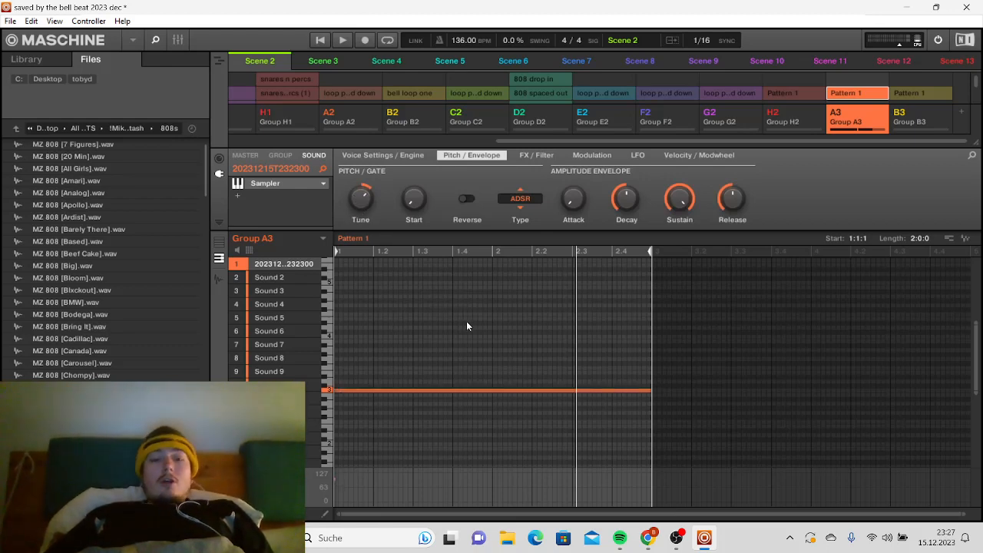
click(323, 41)
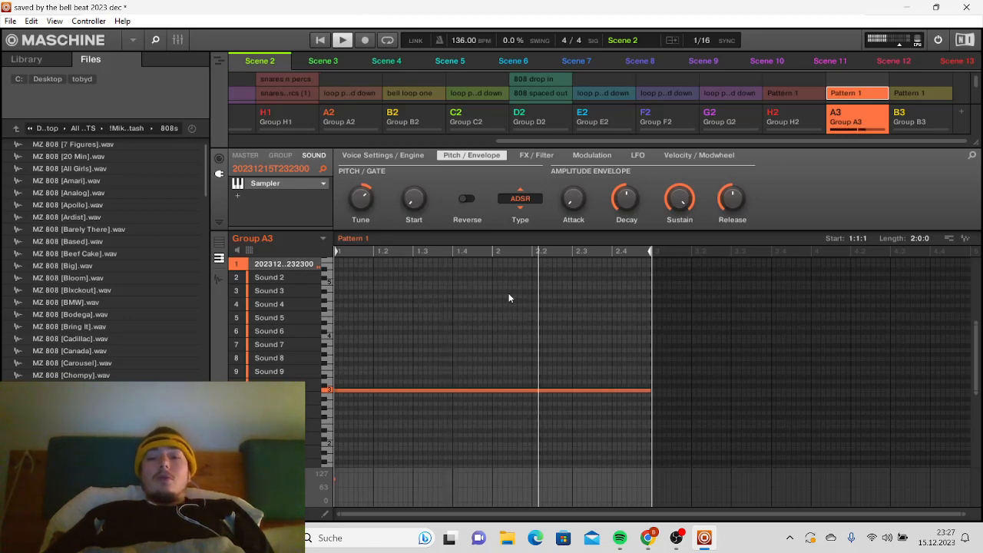
mouse_move(369, 203)
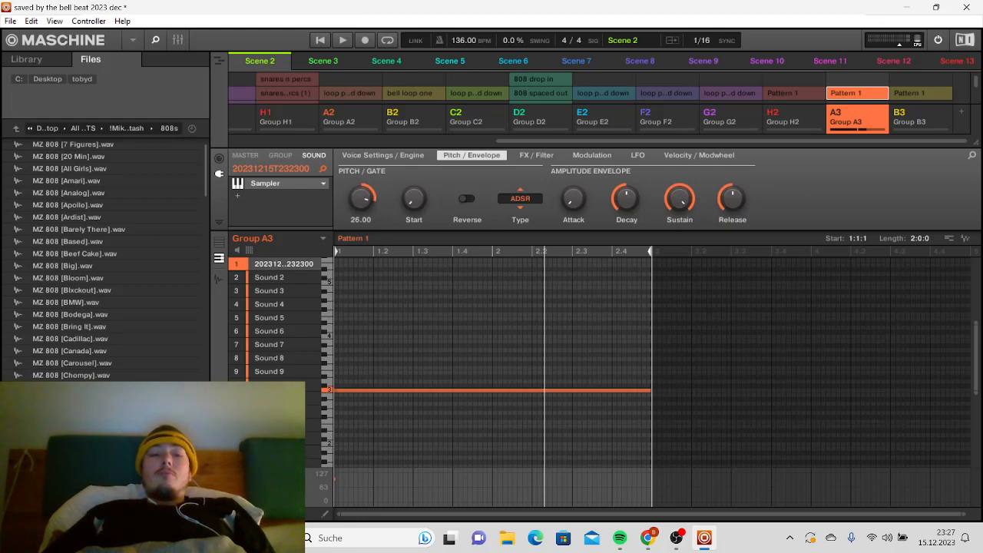
drag(360, 199, 360, 201)
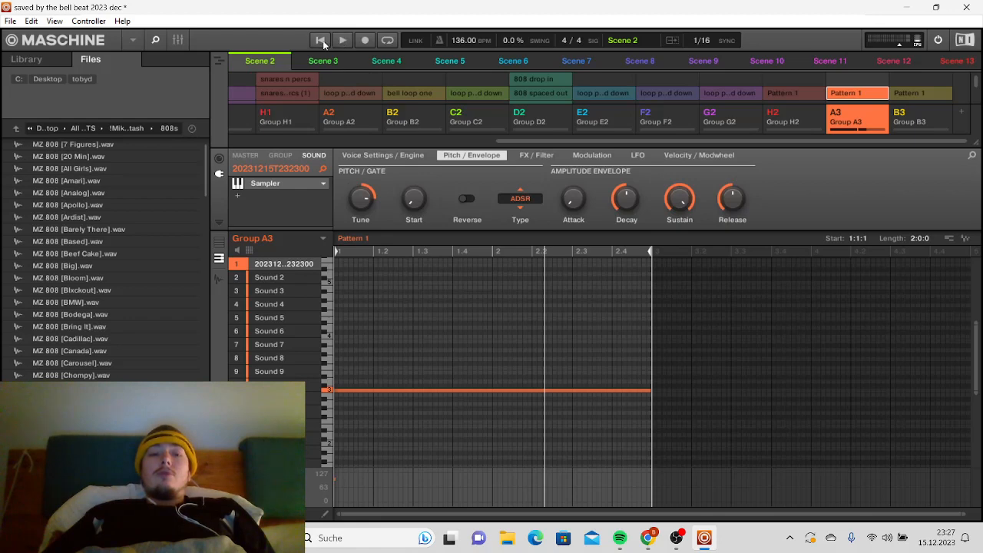
click(321, 41)
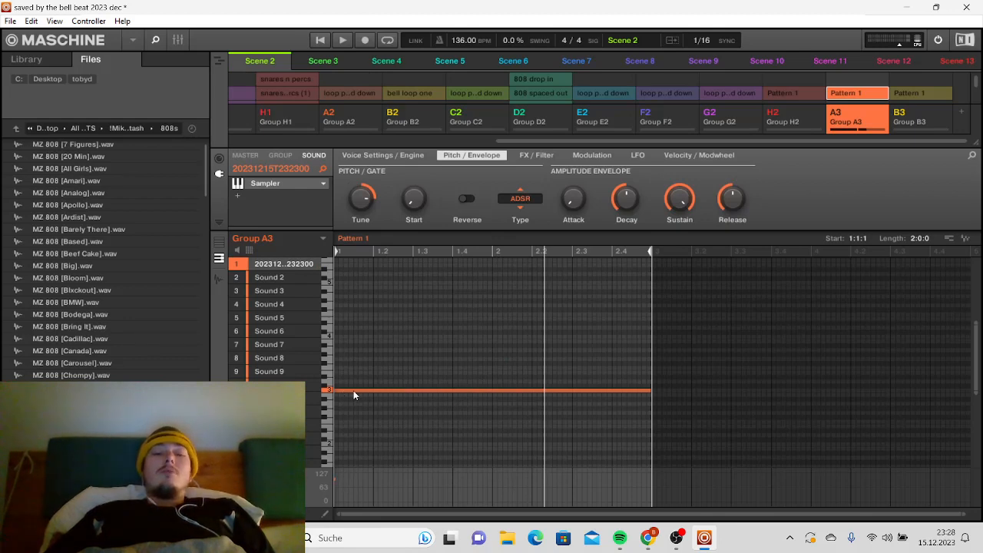
- Try tuning Group A3's bell sample down to -24.00 and up to -8.00, auditioning the pattern after the changes
click(369, 209)
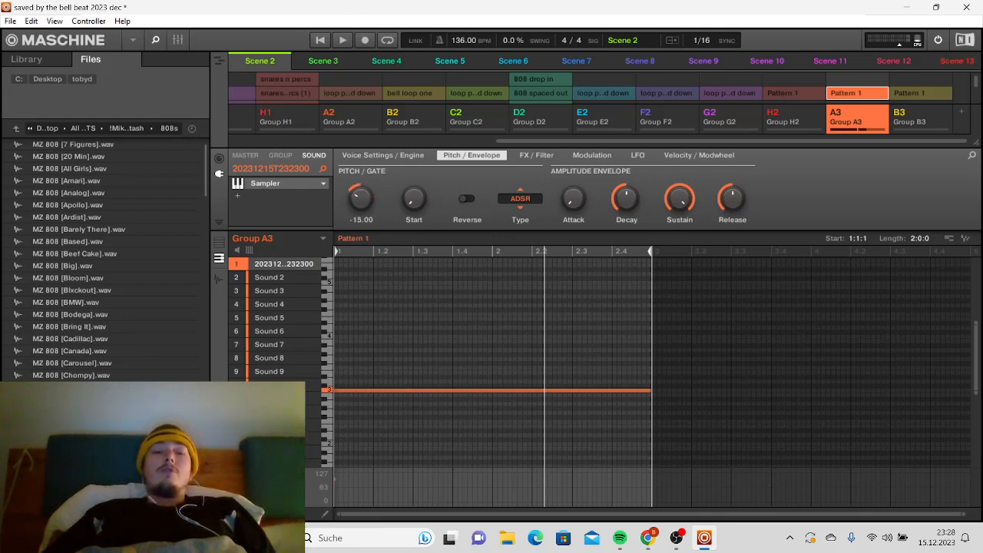
drag(361, 199, 361, 205)
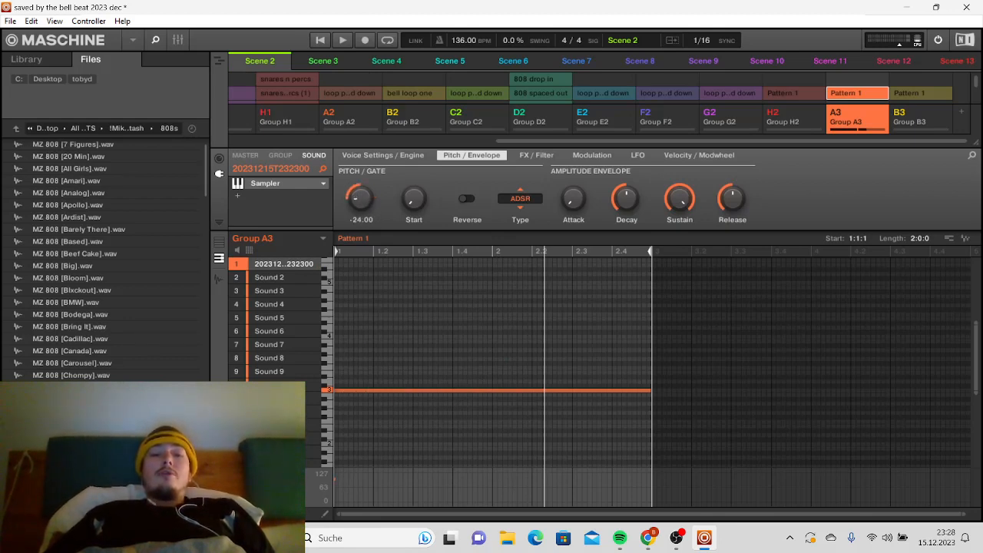
click(320, 40)
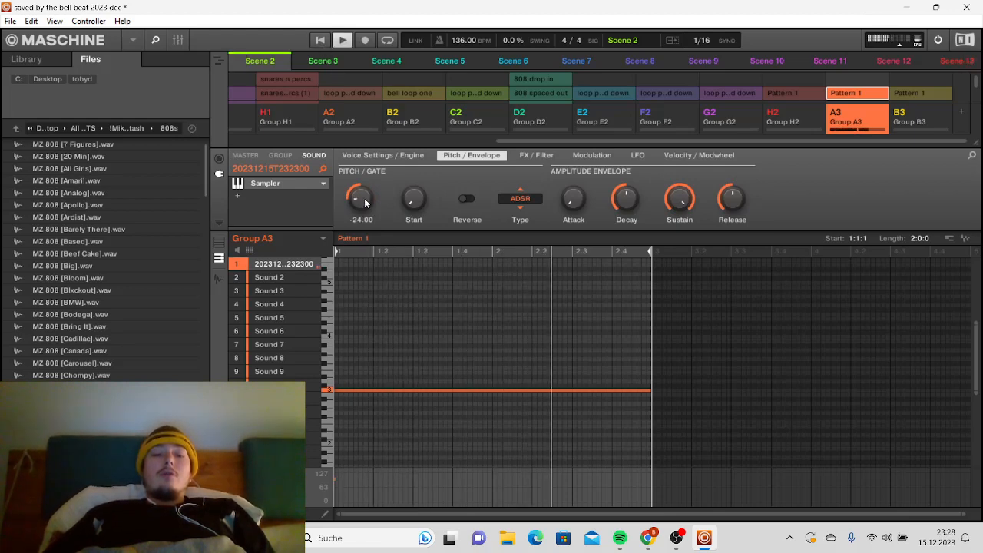
mouse_move(363, 202)
drag(363, 202, 363, 179)
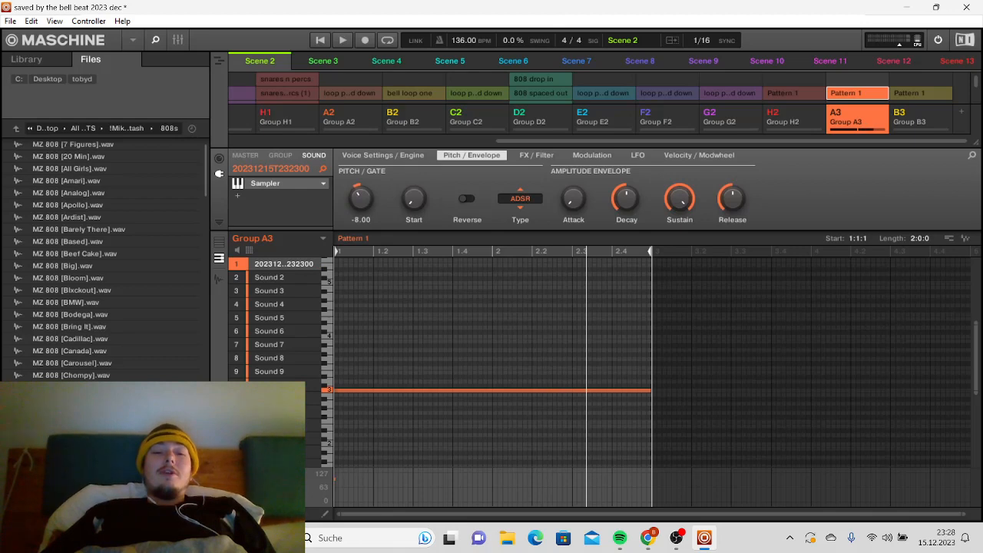
click(320, 40)
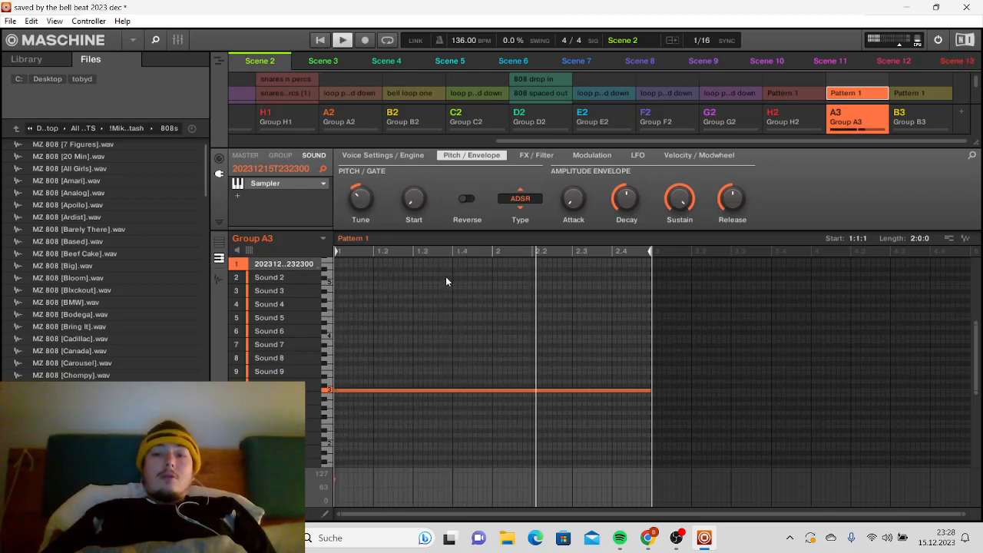
key(space)
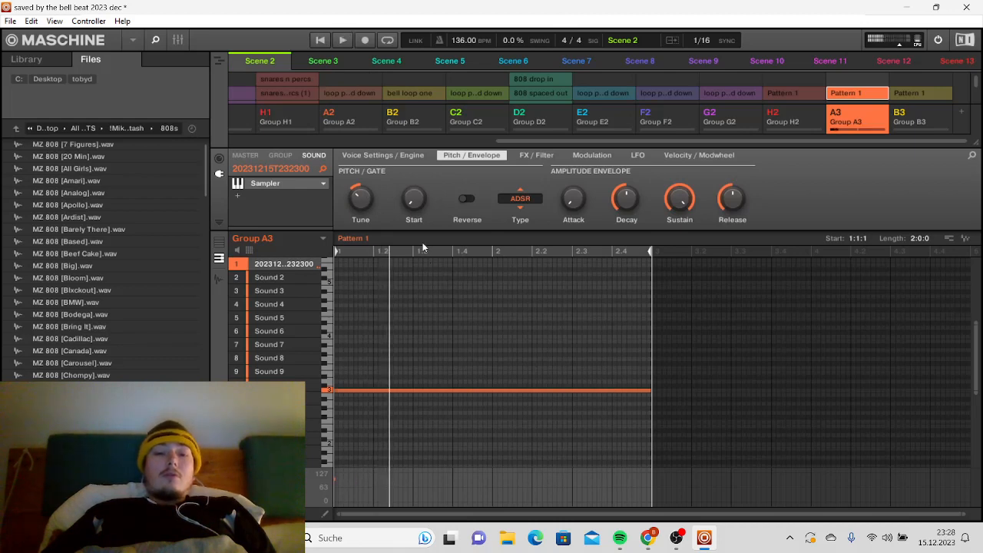
- Reset the Tune of Group A3's bell sample to its neutral pitch and audition the pattern
drag(363, 199, 364, 198)
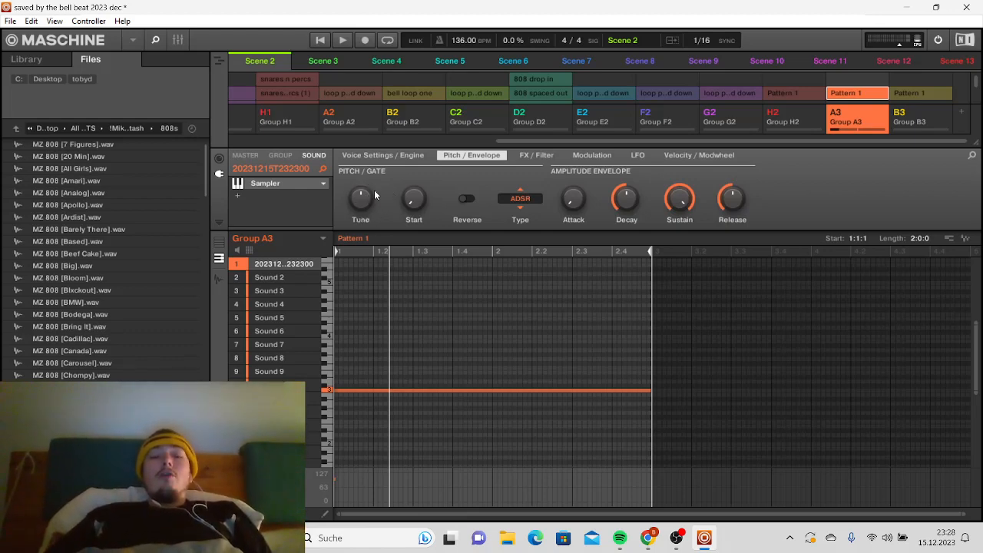
click(320, 41)
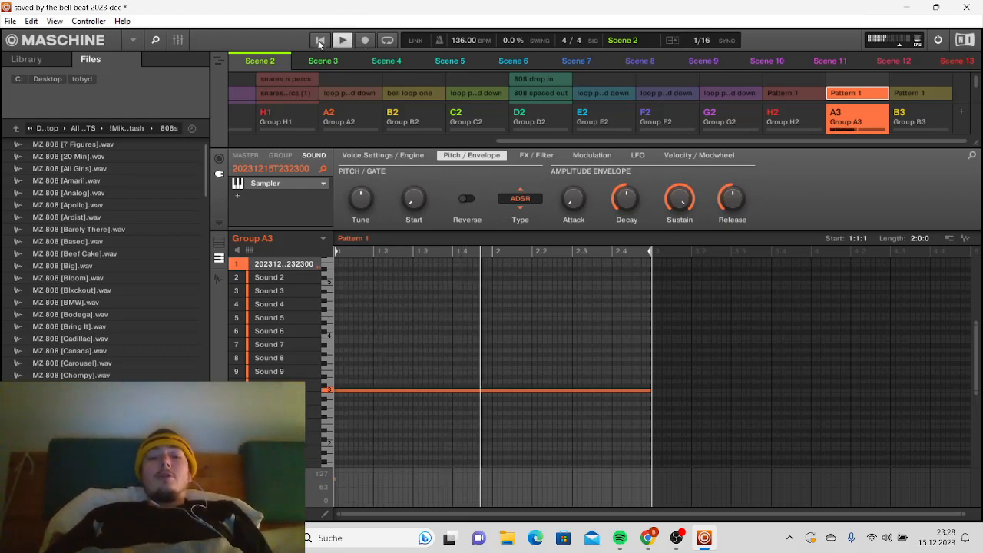
key(space)
- Tune Group A3's bell sample below its original pitch and play the pattern back
drag(370, 204, 370, 215)
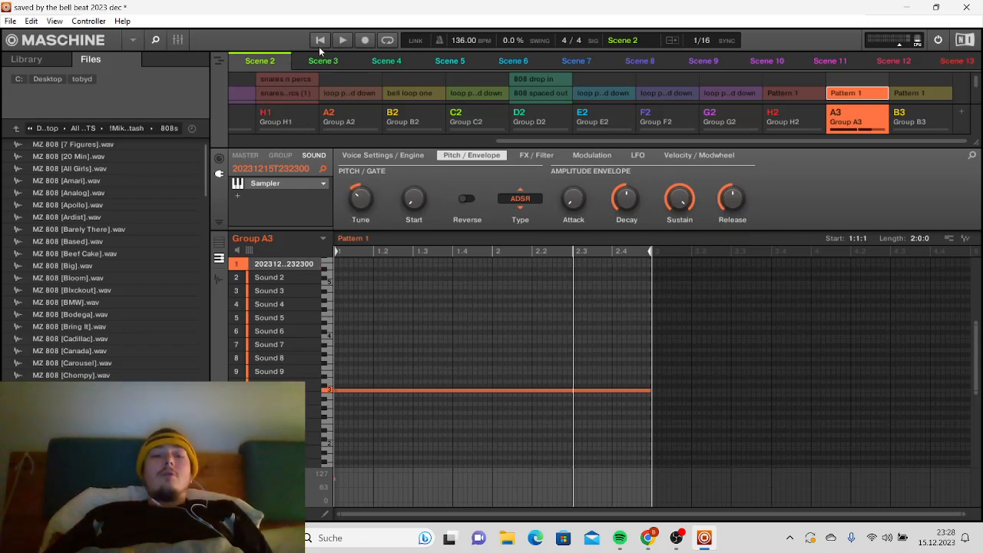
click(319, 43)
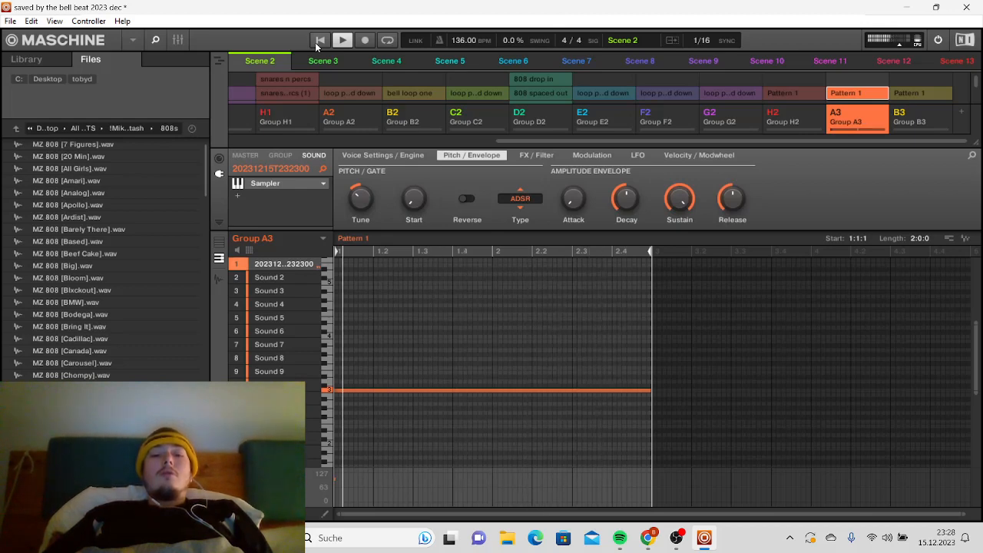
key(space)
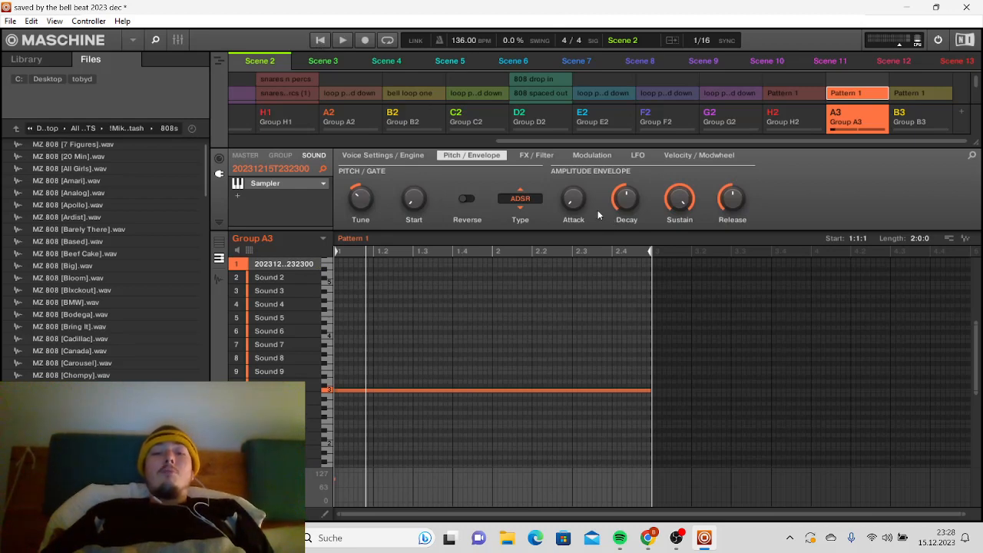
- Turn on Reverse for Group A3's detuned bell sample and play the pattern back
mouse_move(576, 203)
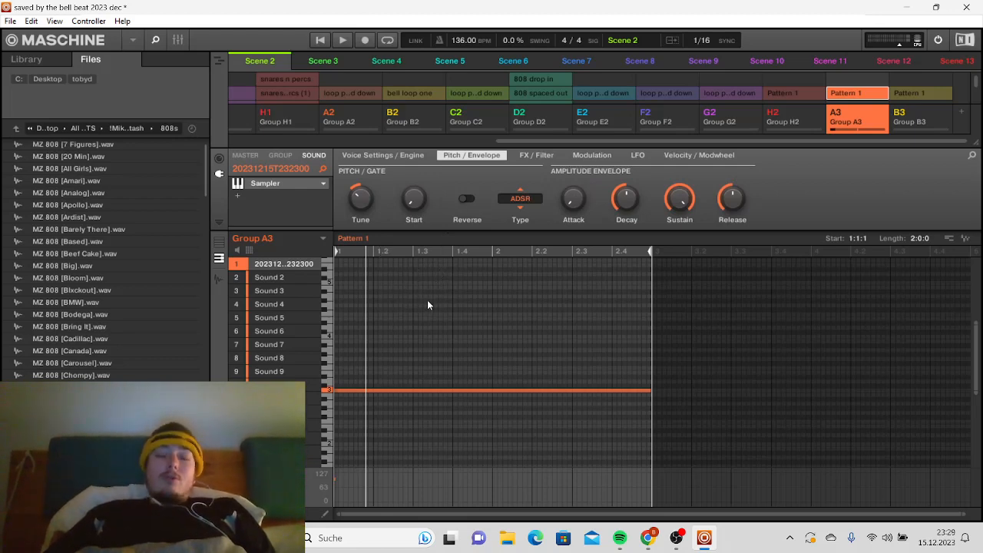
mouse_move(359, 205)
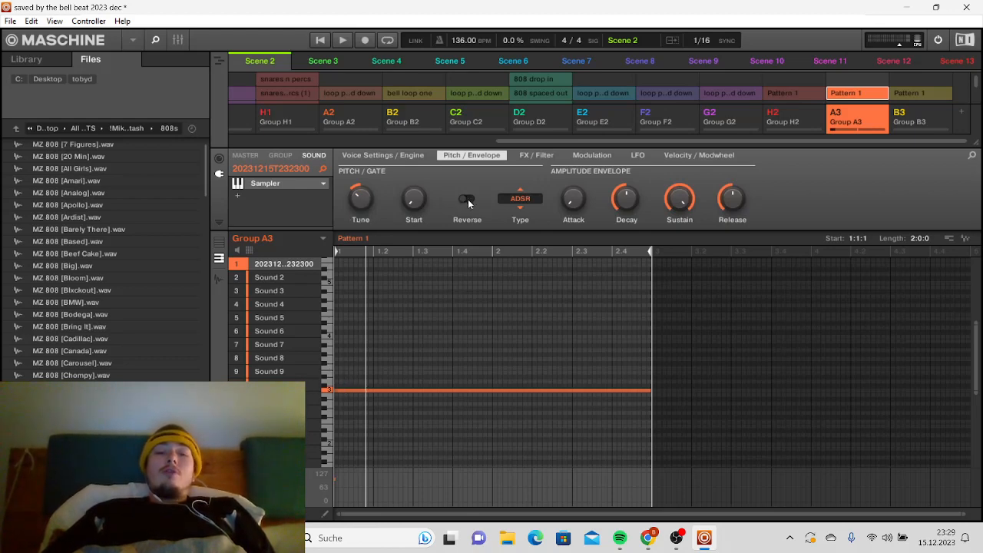
click(320, 41)
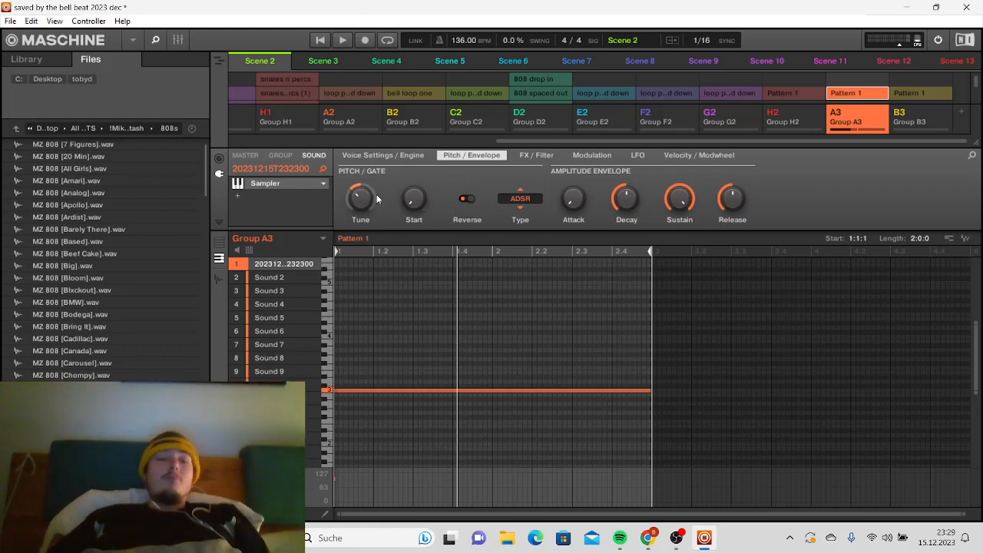
- Activate Group H2's Pattern 1 in Scene 2 and play it together with Group A3's reversed layer
click(803, 93)
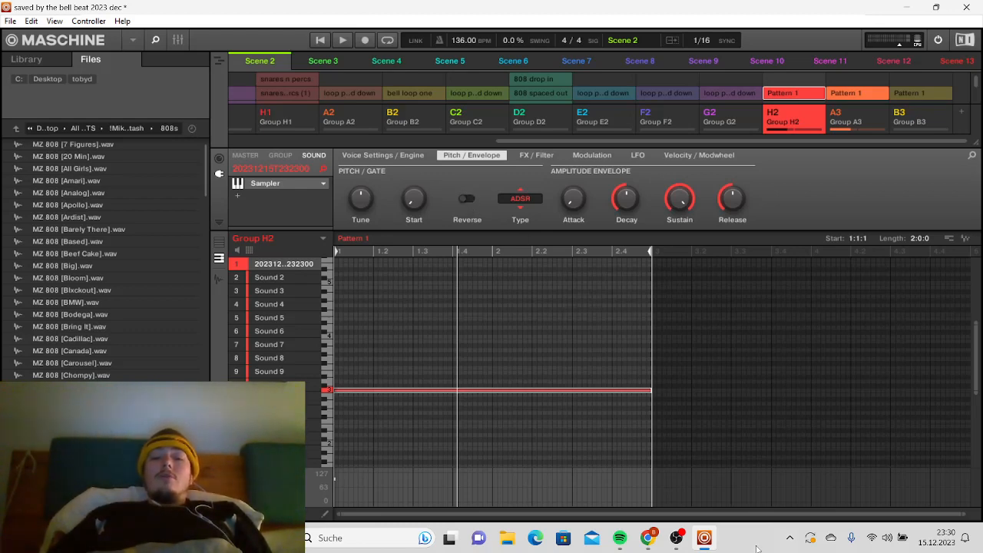
click(682, 536)
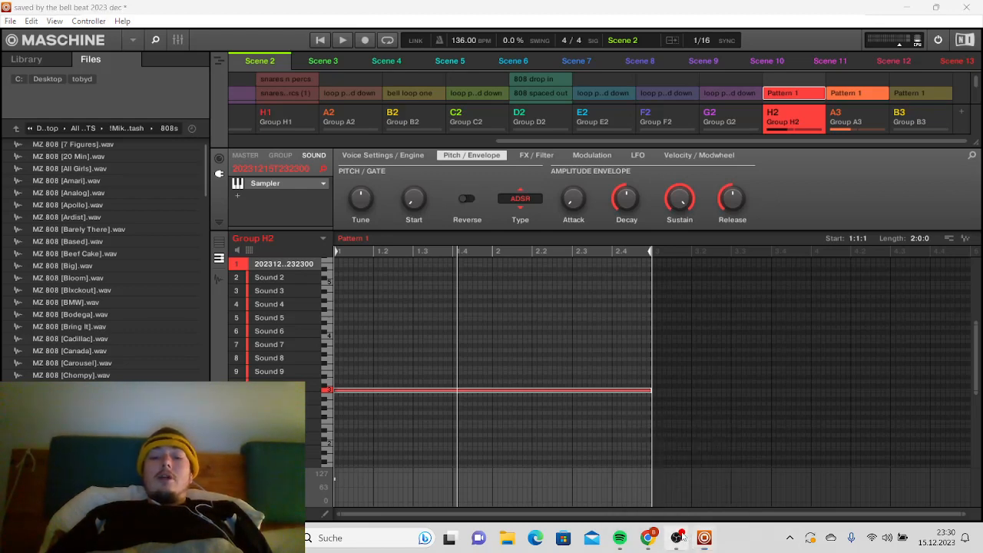
click(893, 178)
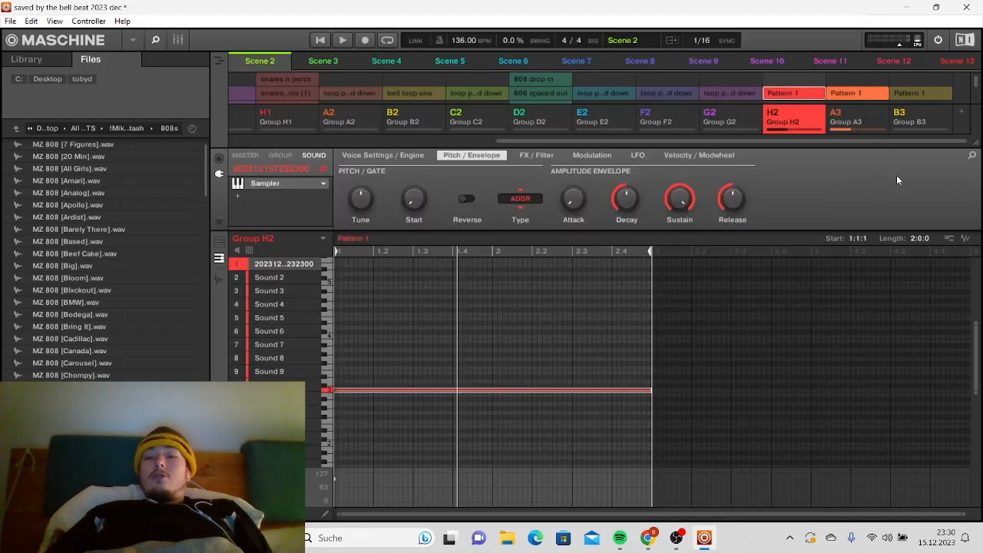
click(319, 41)
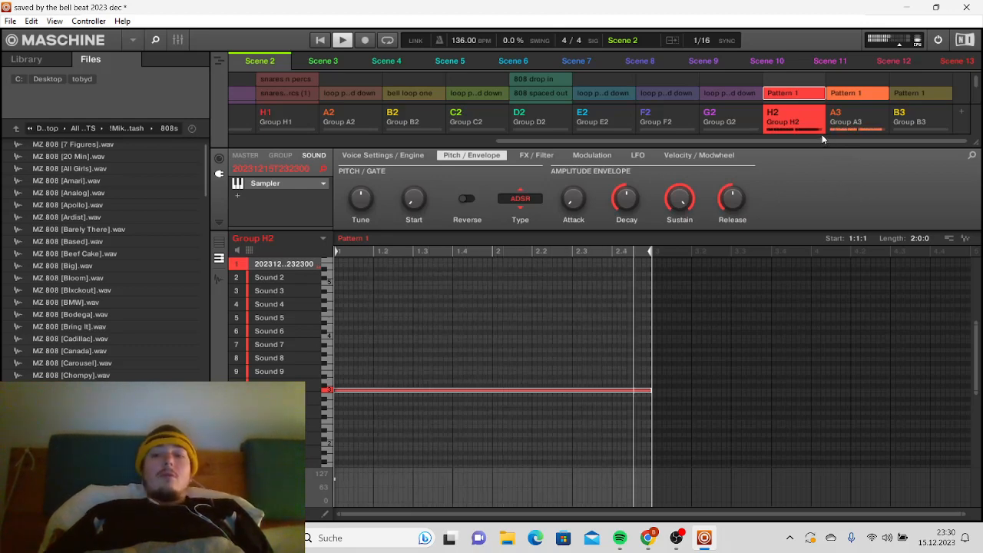
click(799, 93)
click(800, 93)
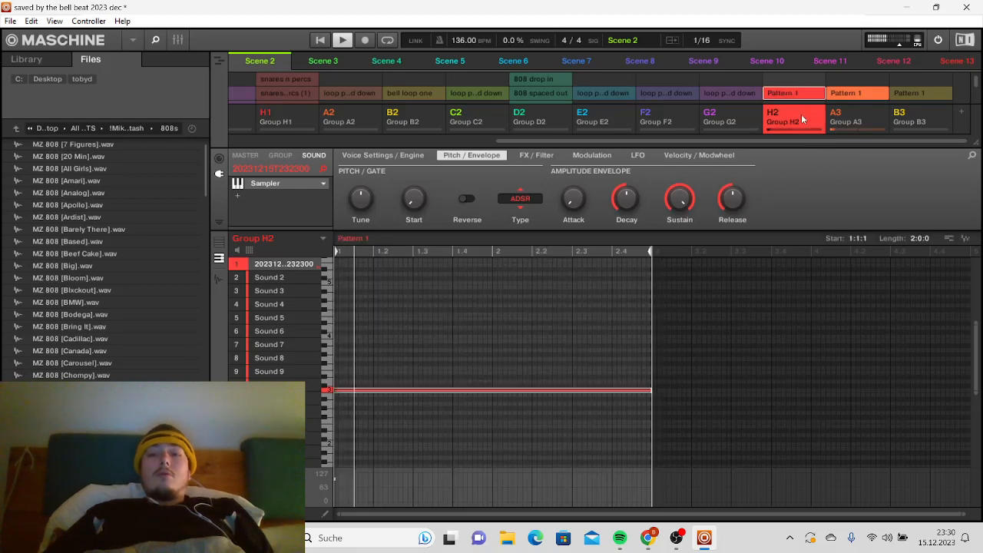
- Try a longer attack, a later sample start and Reverse on Group H2's bell sample, and play the result
drag(569, 208, 569, 187)
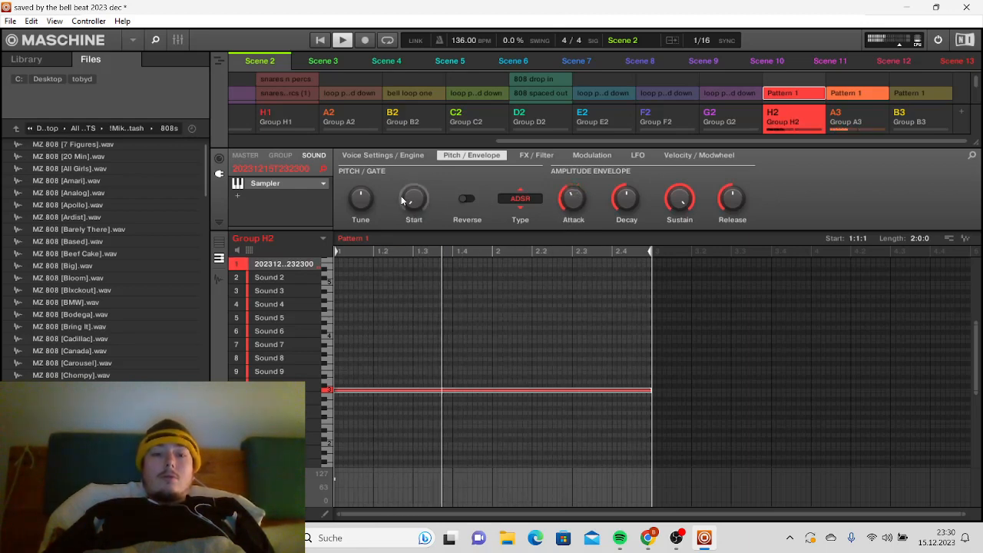
drag(401, 195, 401, 188)
key(space)
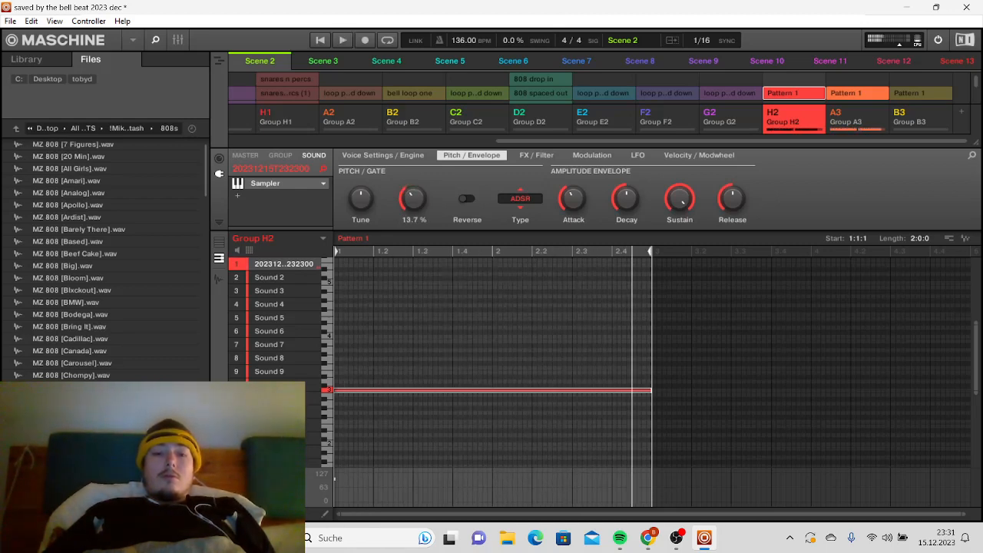
drag(562, 212, 561, 221)
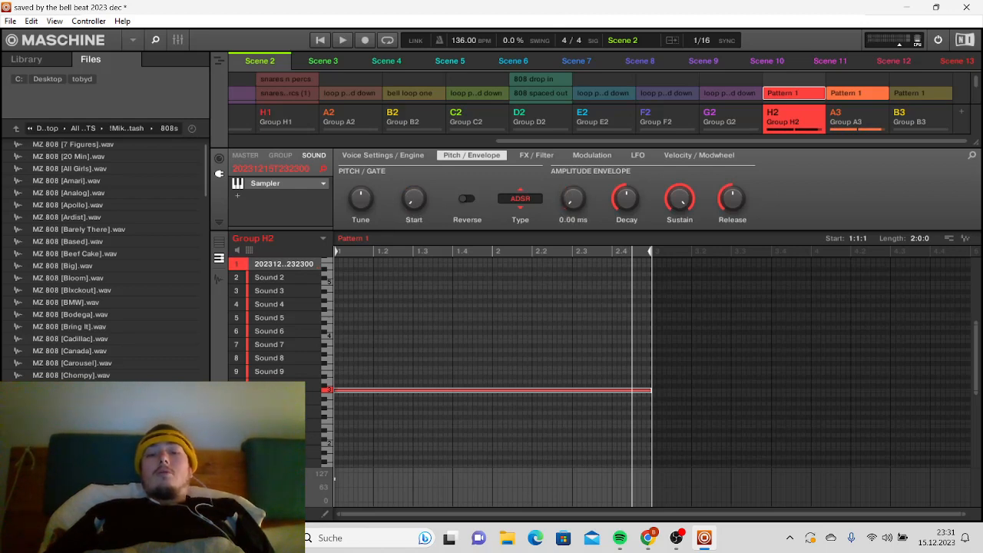
click(322, 40)
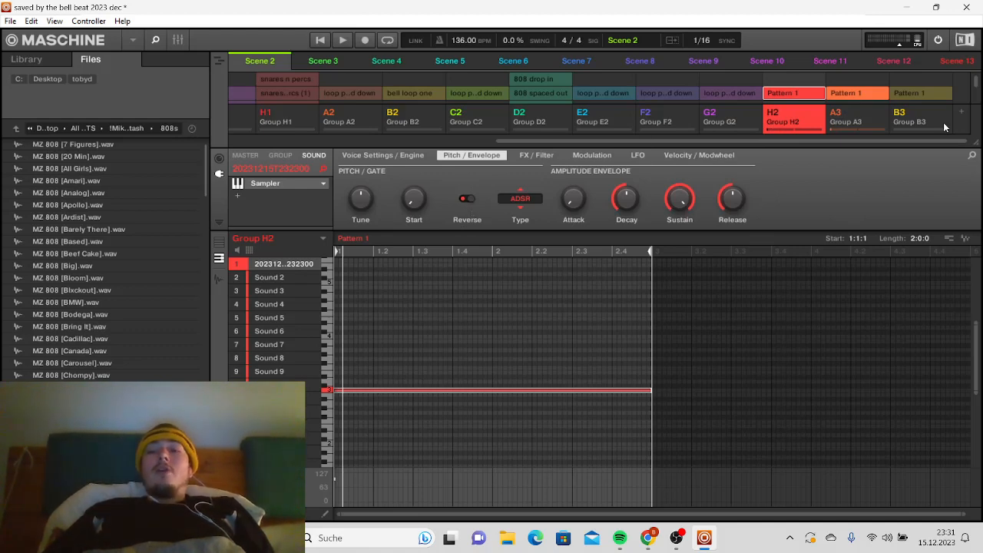
- Deactivate Group A3's Pattern 1 in Scene 2 and turn off Reverse for Group H2's bell sample
click(850, 96)
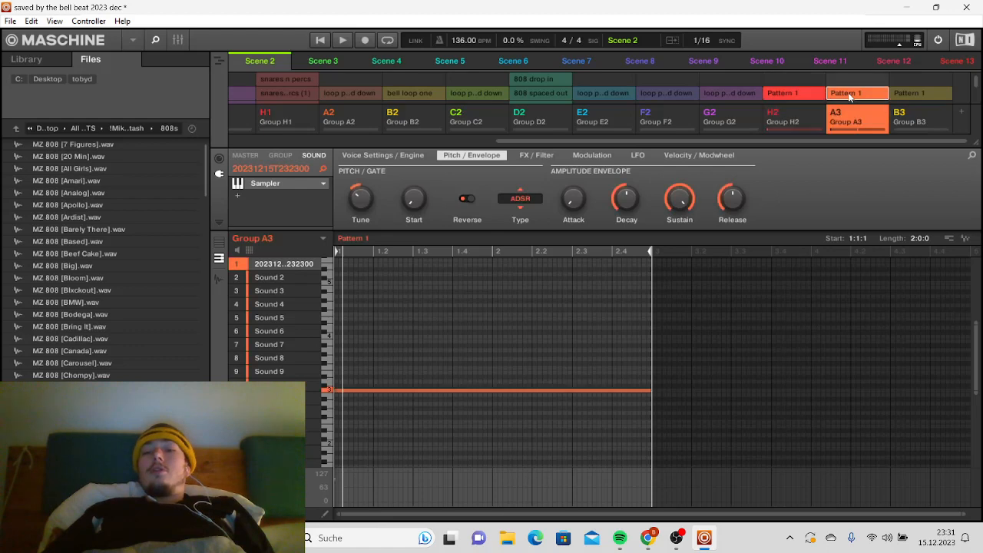
click(800, 94)
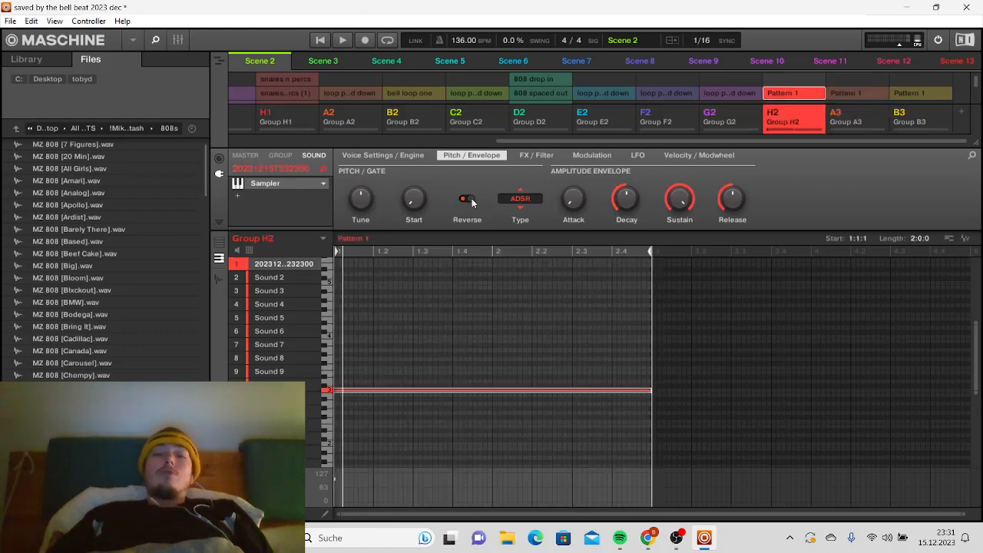
click(380, 156)
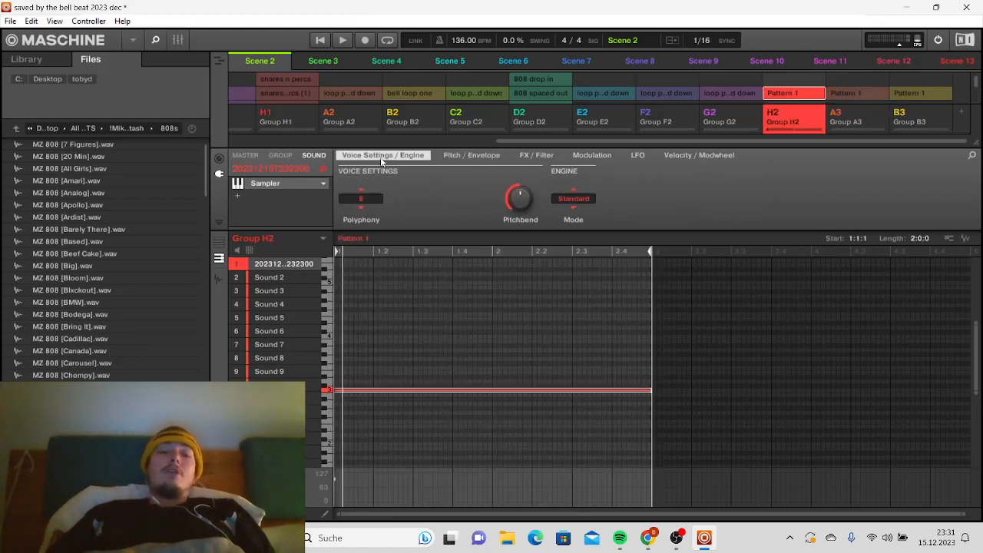
click(444, 156)
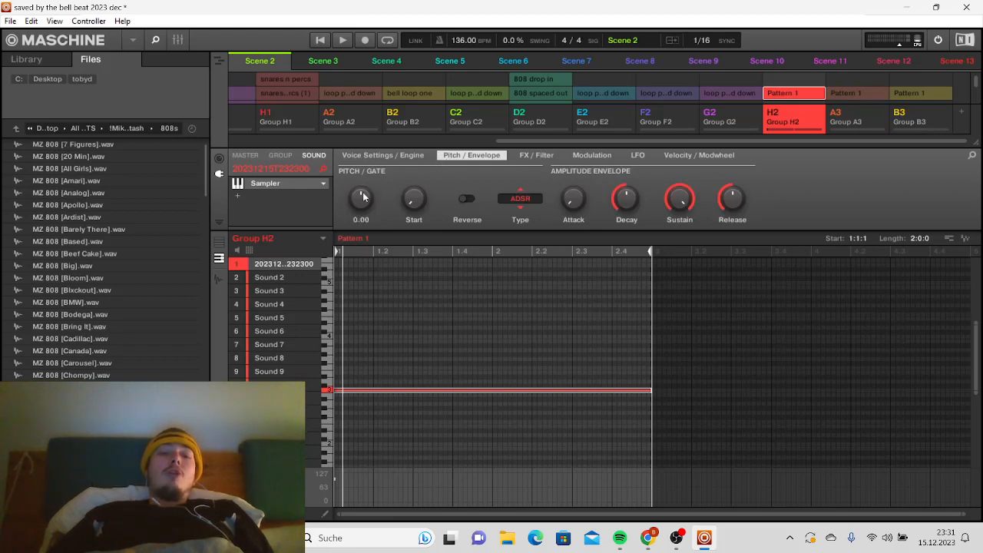
- Audition Group H2's bell sample at different pitches above and below C3 on the piano-roll keyboard
mouse_move(365, 198)
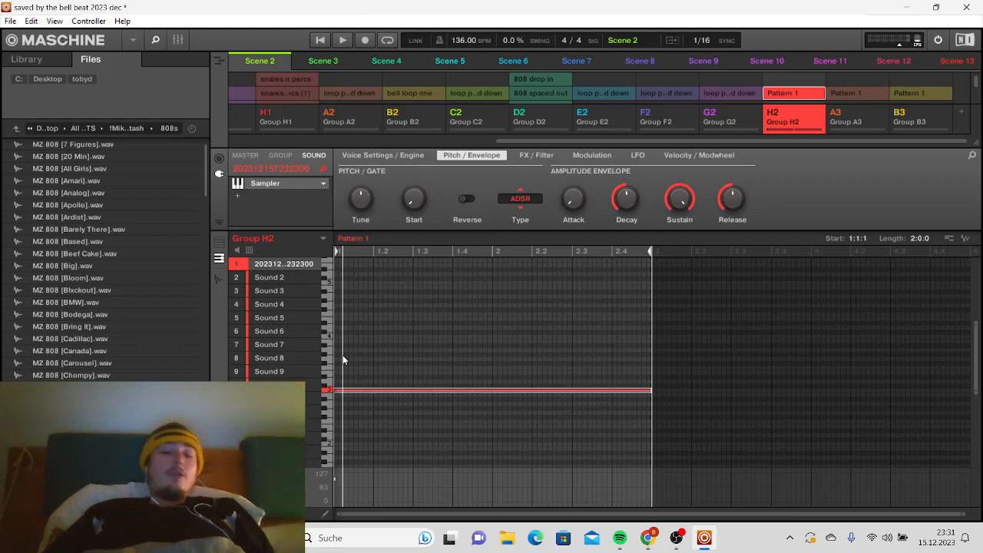
click(325, 337)
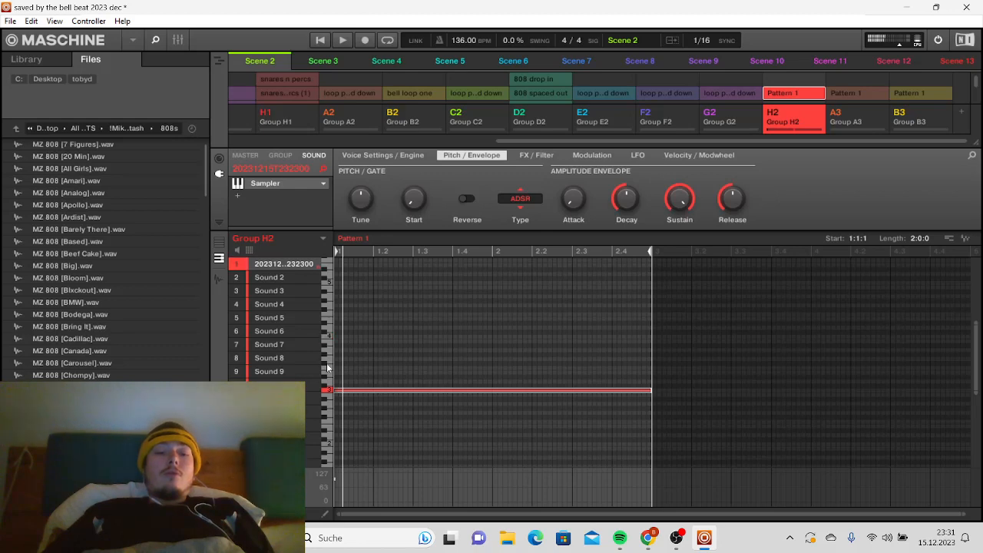
click(327, 363)
click(326, 293)
click(326, 413)
click(327, 444)
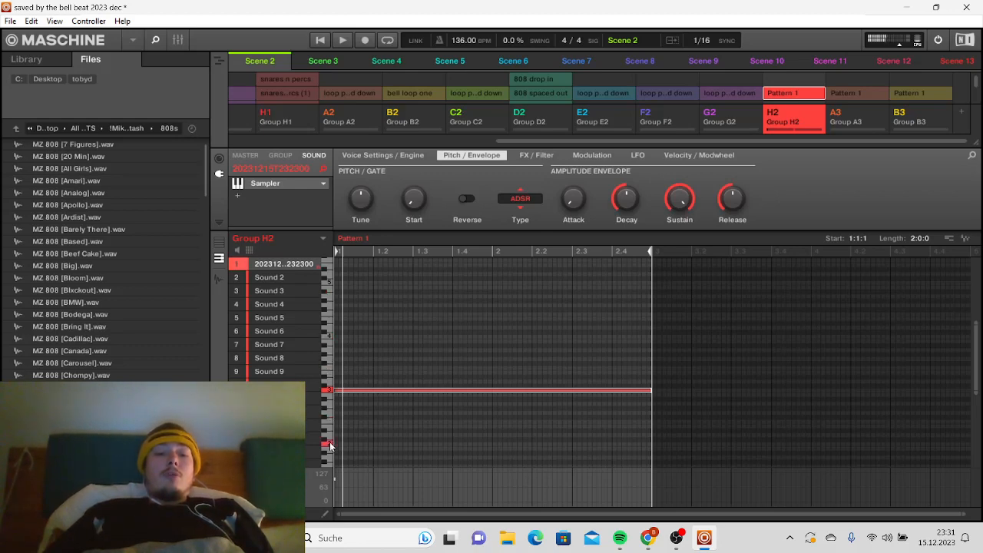
click(328, 359)
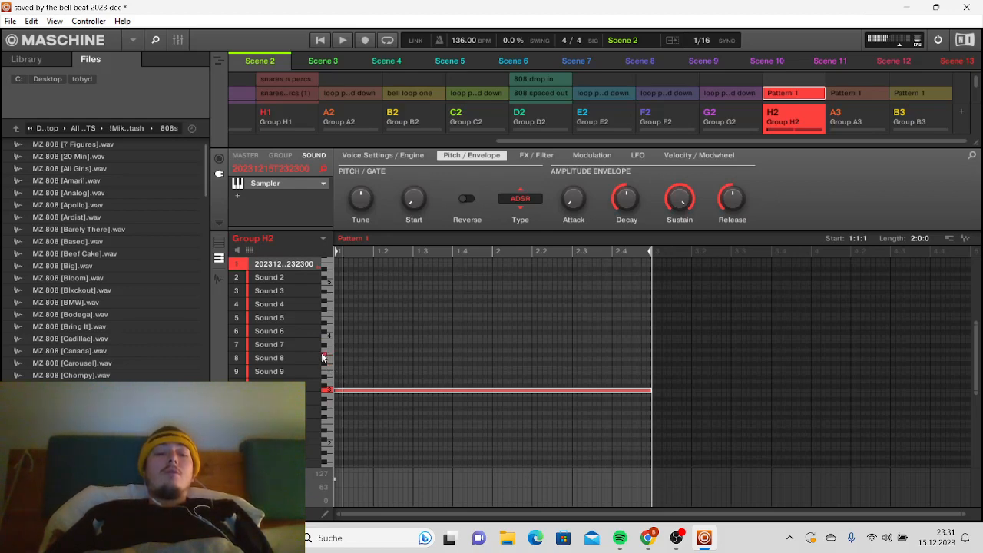
click(331, 350)
click(325, 356)
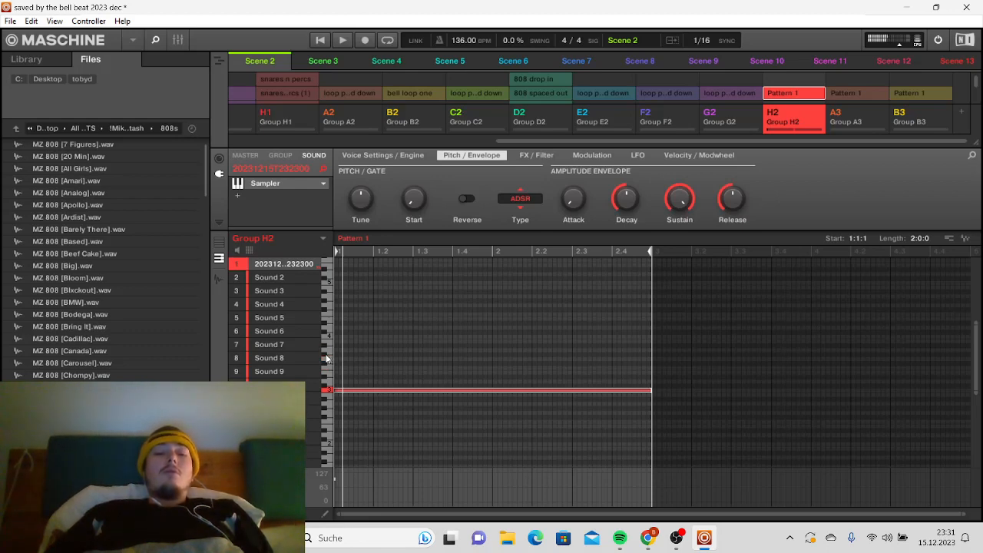
click(325, 369)
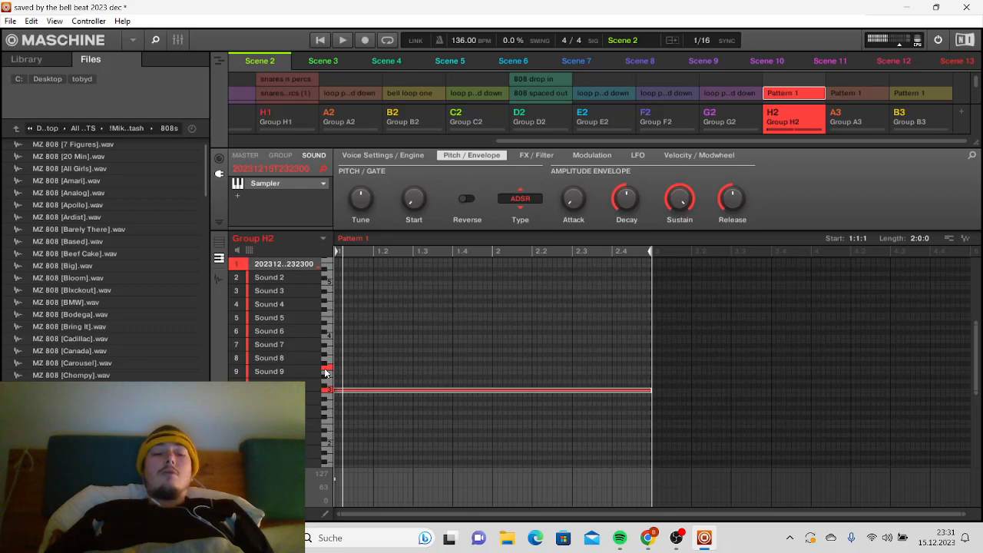
click(325, 419)
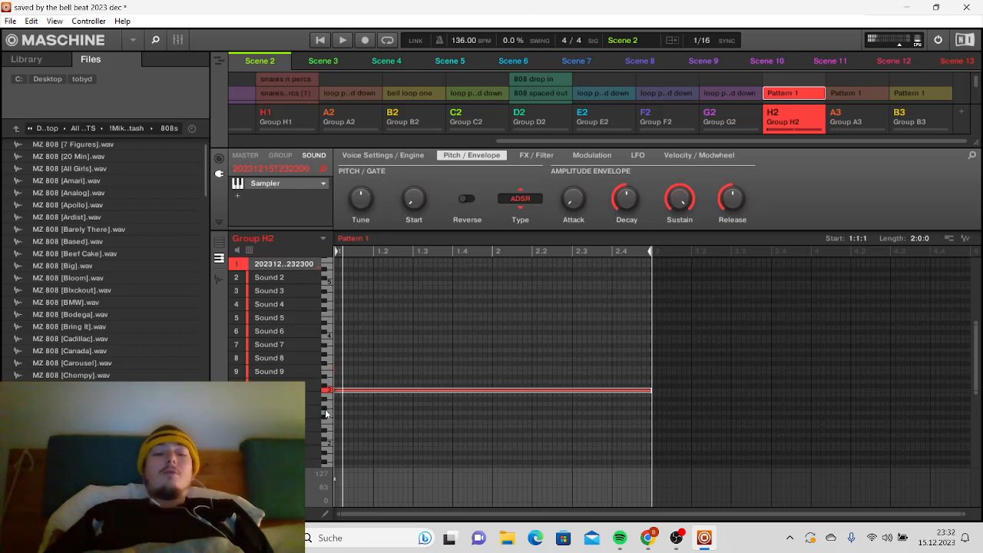
- Move the bell note in Group H2's Pattern 1 from C3 down to F#2 and play the pattern
drag(343, 393, 343, 418)
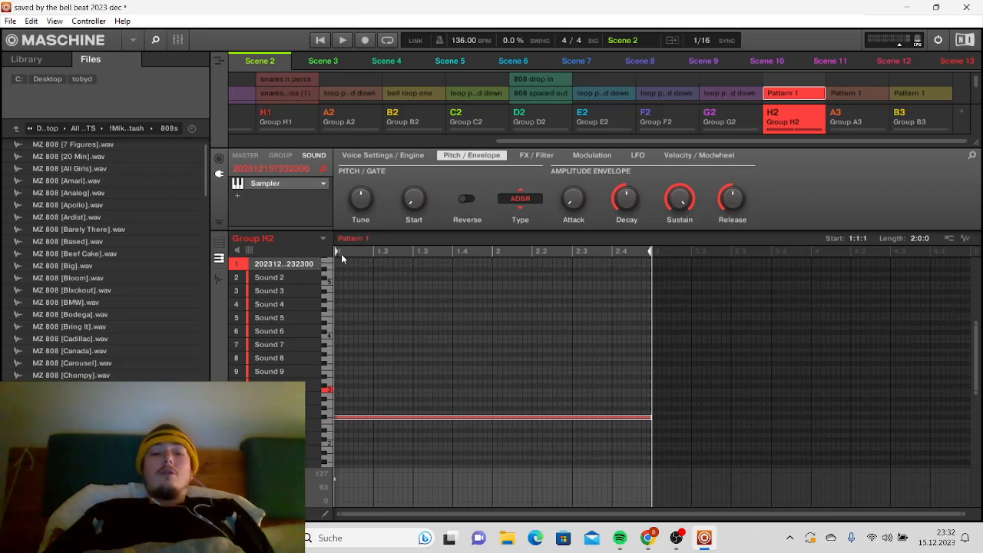
click(342, 40)
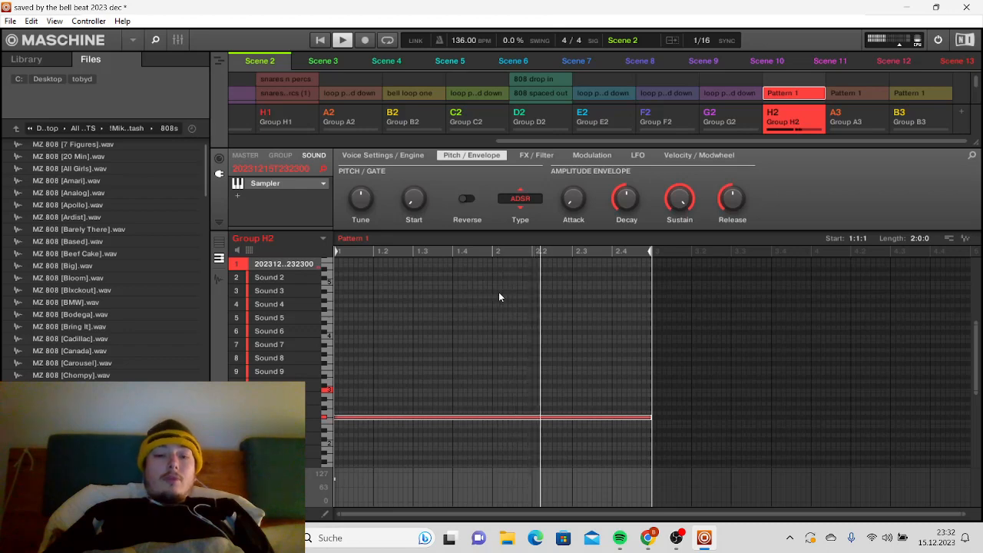
key(space)
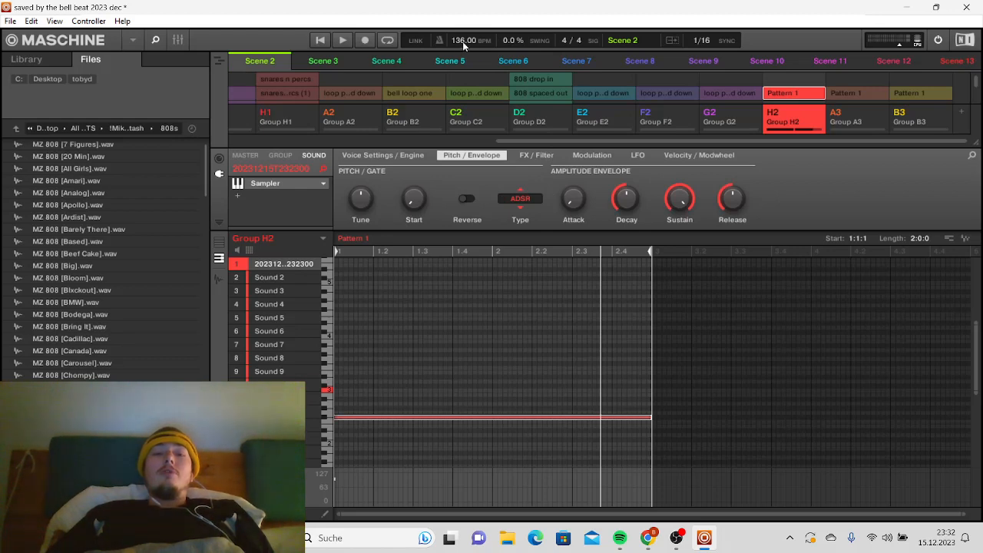
- Try the lowered bell pattern at 120, 106 and 95 BPM, and return the tempo to 136 BPM for another playback
drag(462, 41, 462, 53)
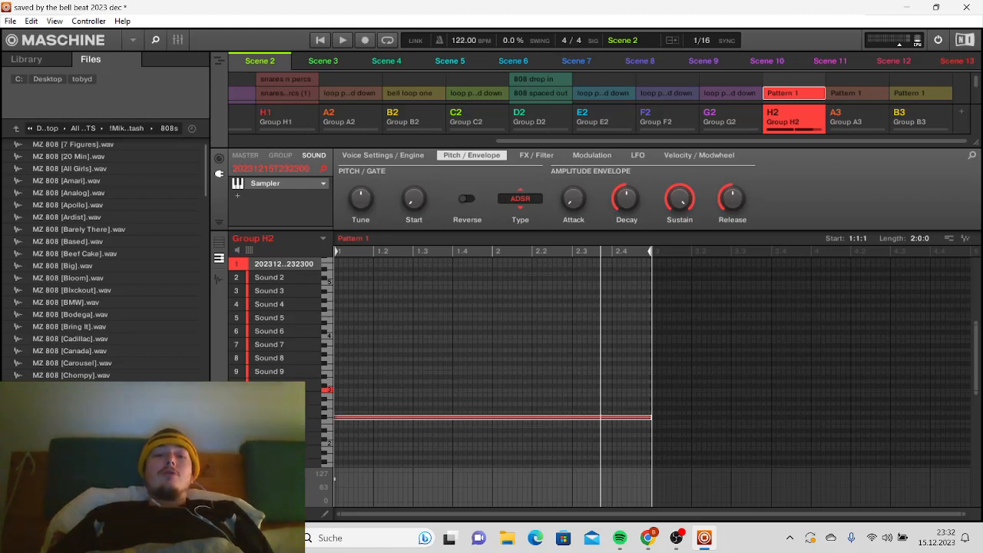
click(315, 44)
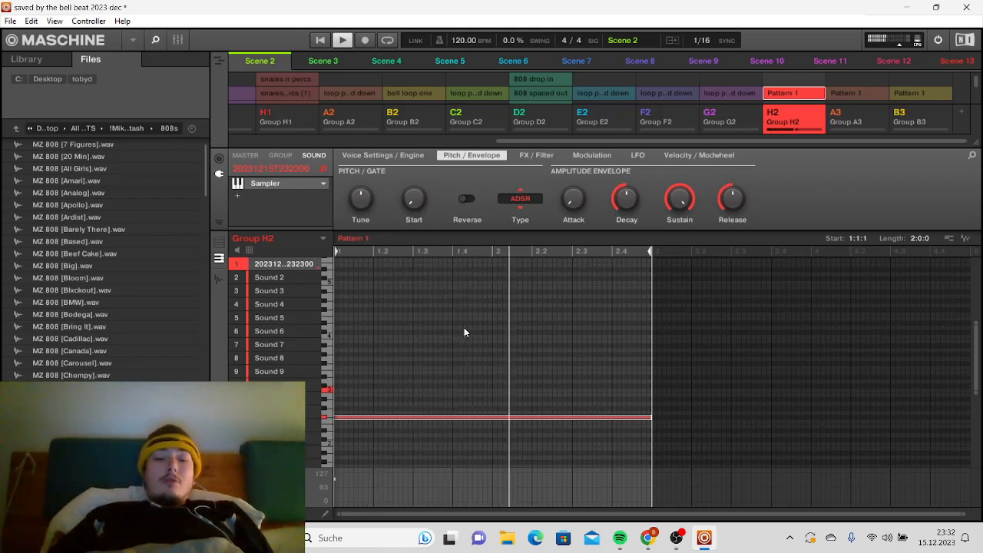
key(space)
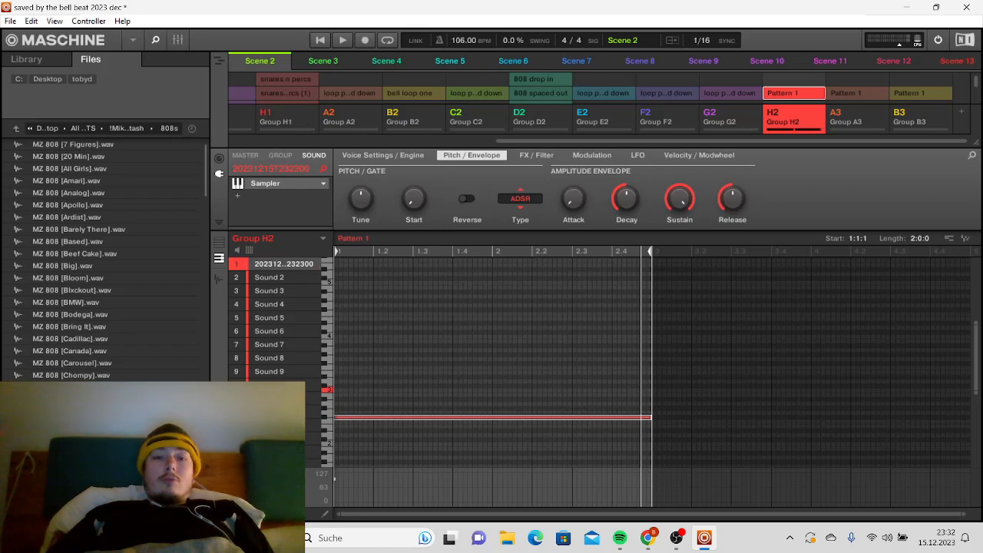
click(320, 40)
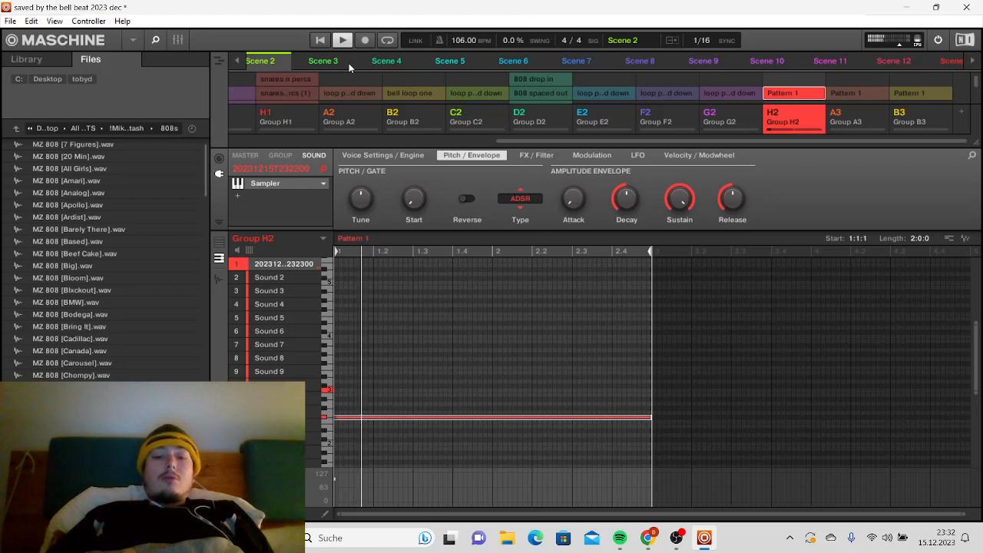
key(space)
drag(464, 40, 463, 53)
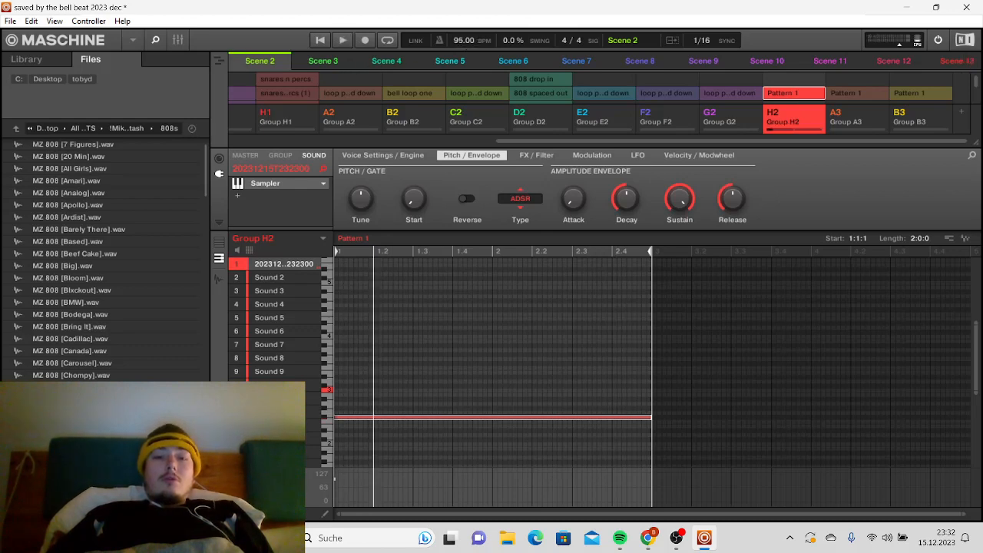
click(321, 42)
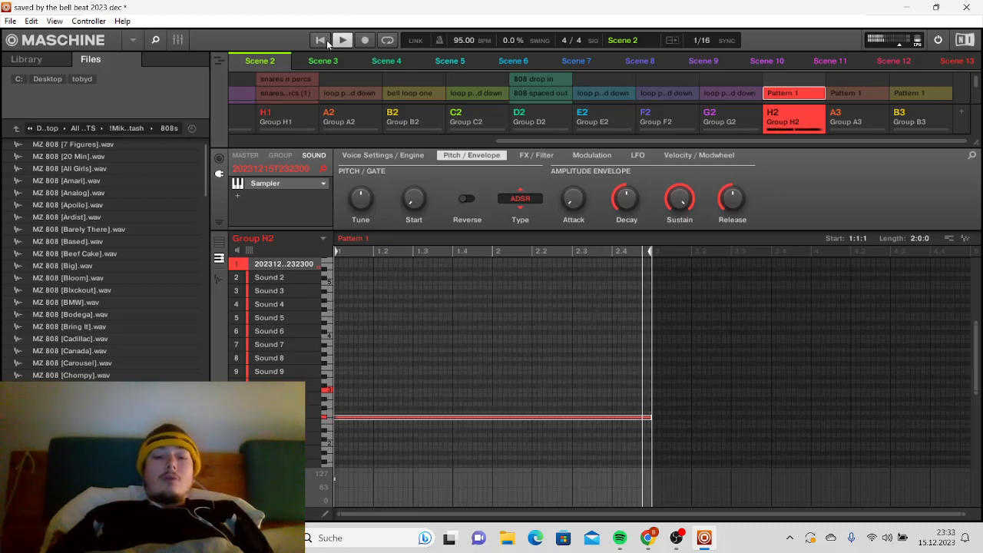
key(space)
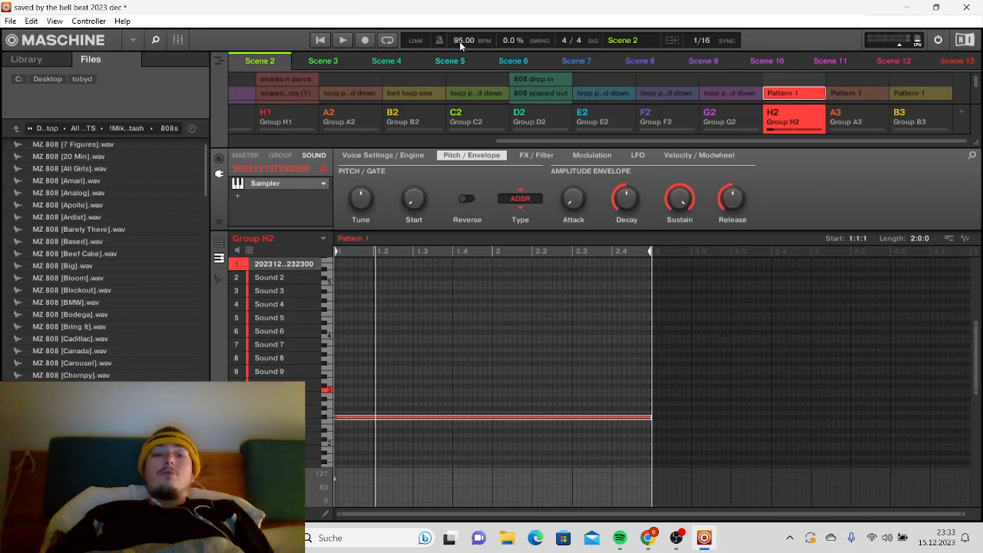
drag(459, 41, 459, 27)
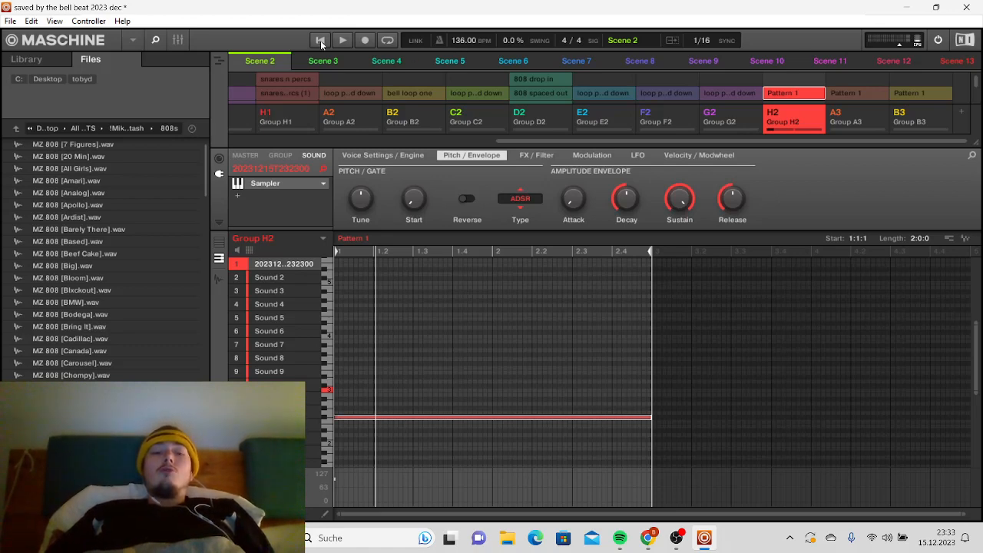
click(321, 44)
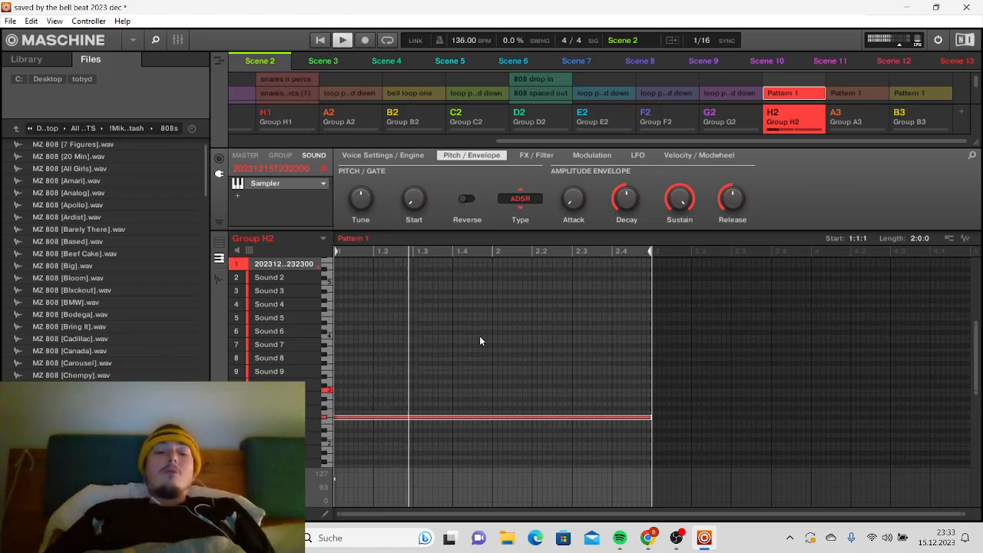
- Shorten the bell note to one bar, copy it into bar 2 at the same pitch and play the result
drag(638, 420, 489, 415)
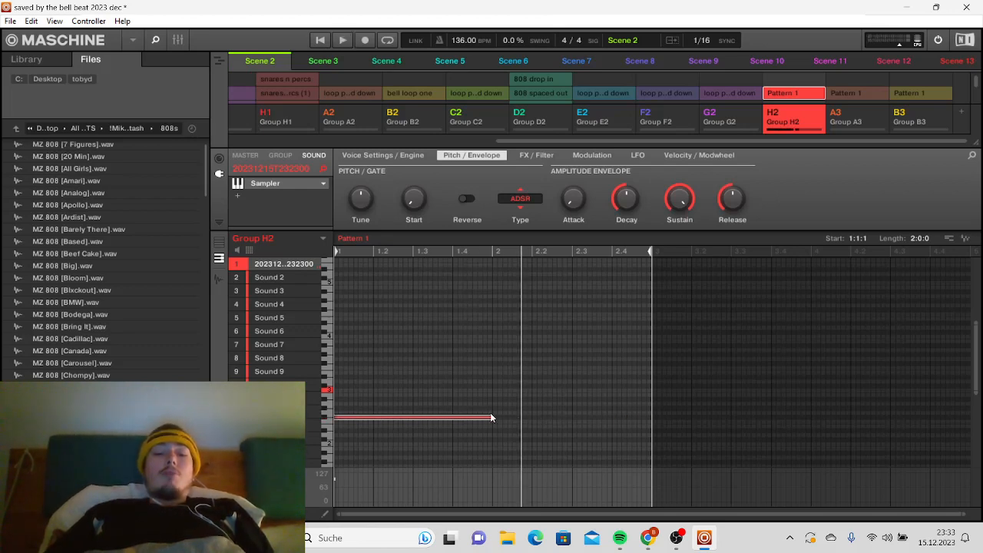
drag(461, 417, 628, 419)
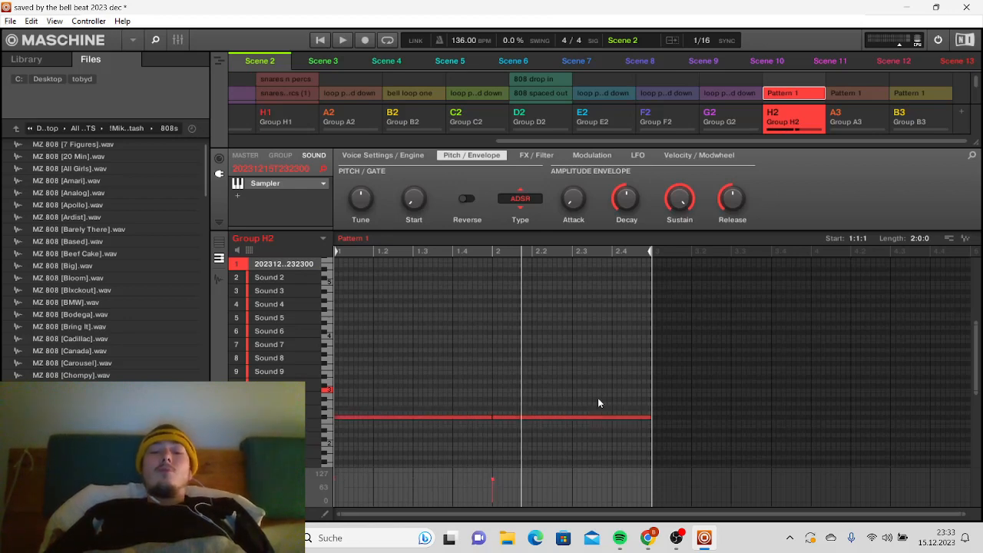
click(462, 417)
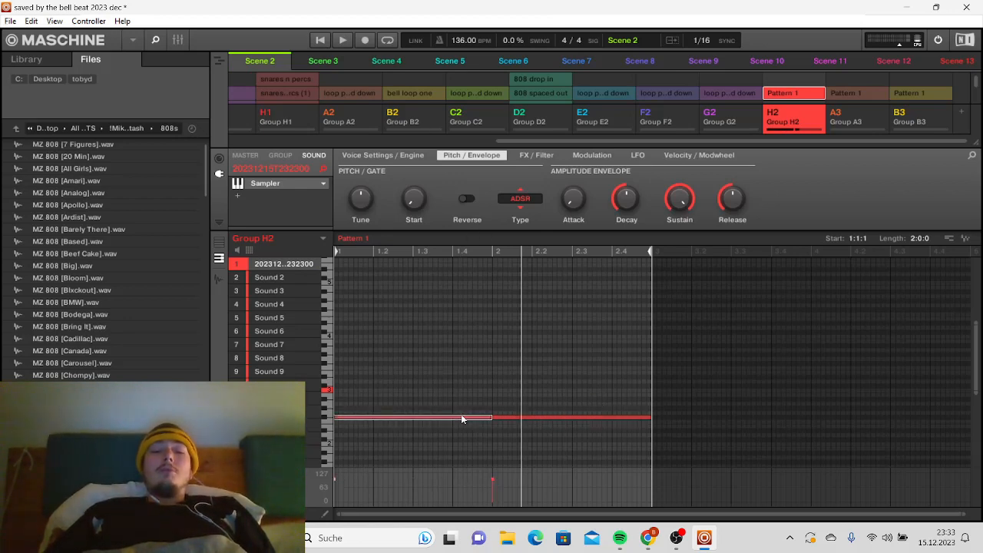
click(501, 392)
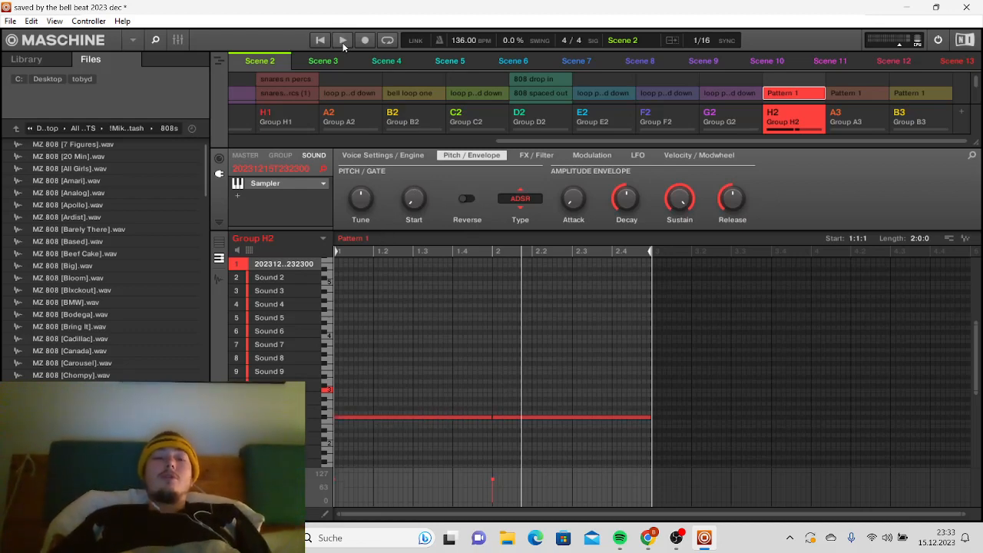
click(343, 43)
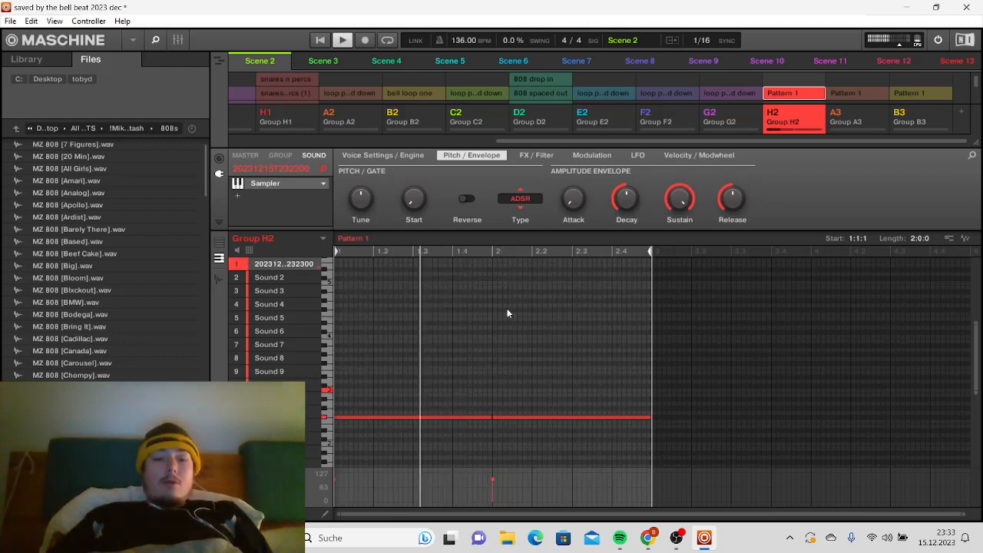
key(space)
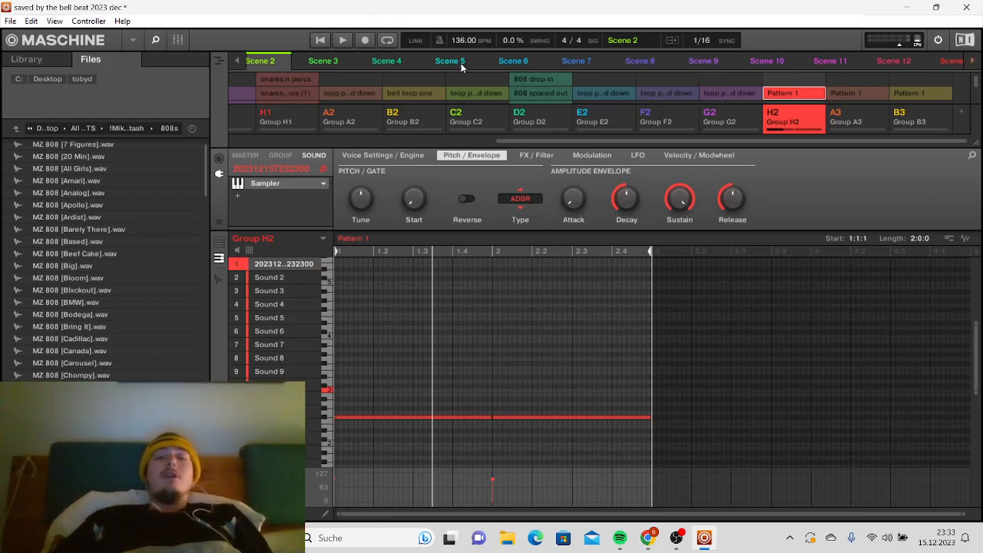
- Delete the copied bell note in bar 2 of Group H2's Pattern 1
click(516, 419)
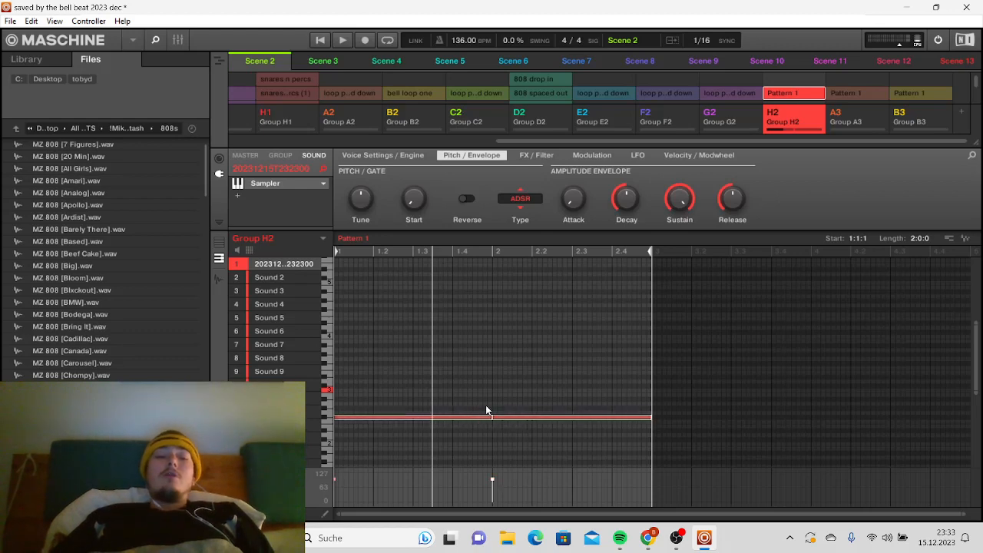
click(485, 407)
click(508, 417)
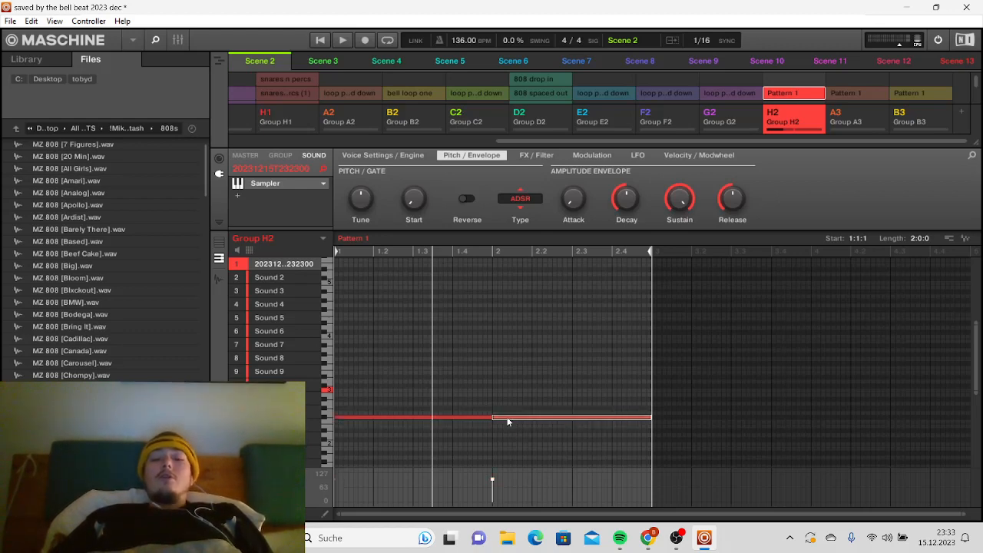
key(Delete)
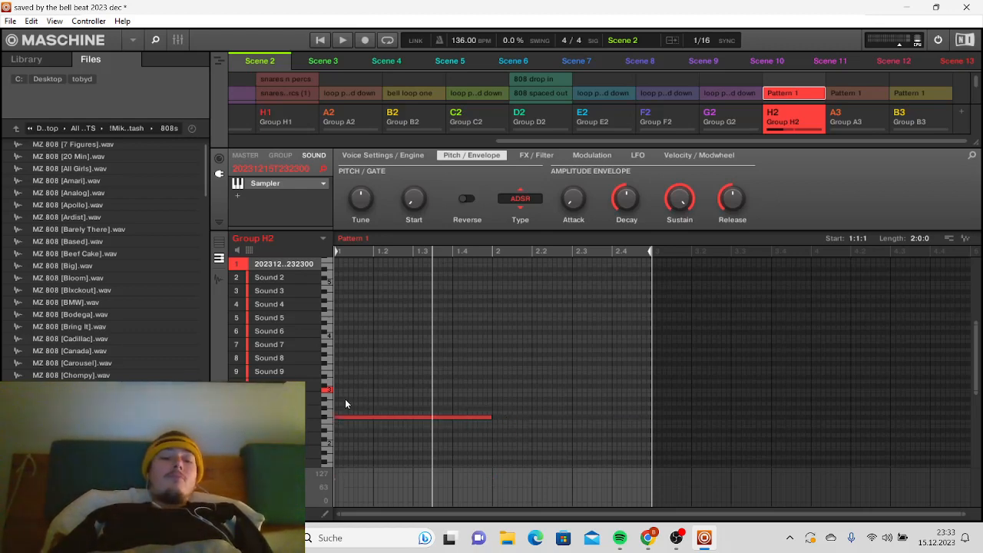
- Move the remaining bell note back up to C3 and extend its end to 2.3
drag(345, 416, 344, 391)
click(364, 401)
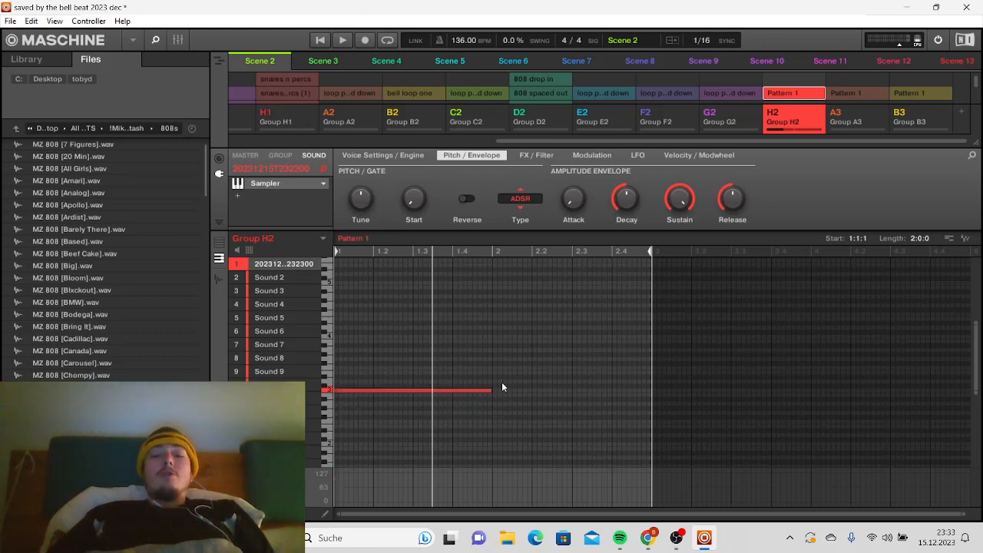
drag(491, 390, 572, 390)
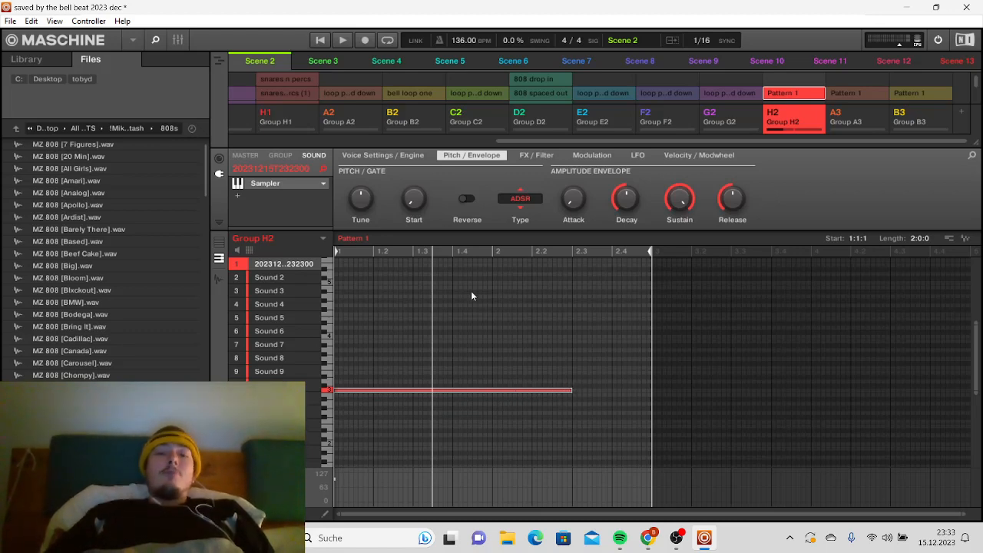
click(351, 370)
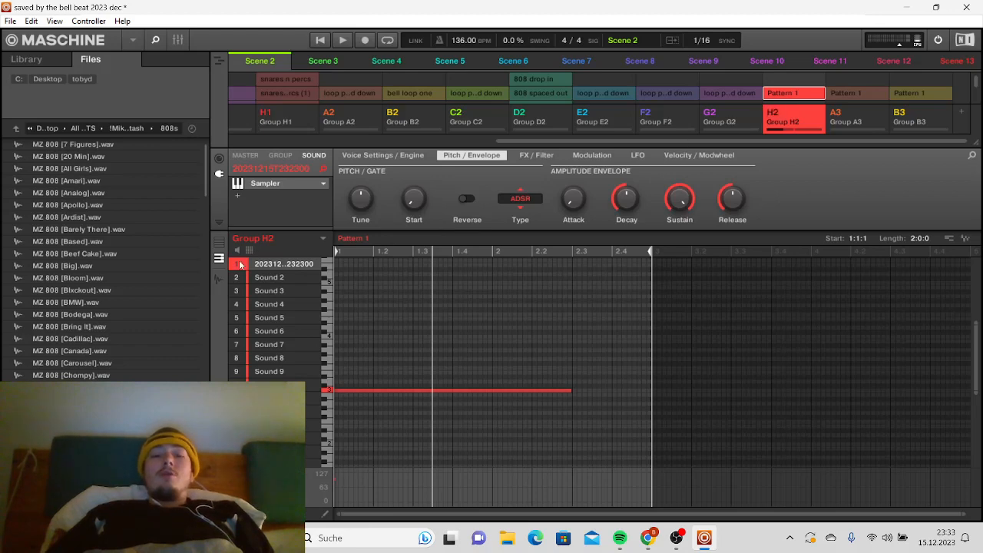
- Manually slice Group H2's bell sample at about 1 s, 2.3 s and 2.9 s in the sample editor
click(221, 279)
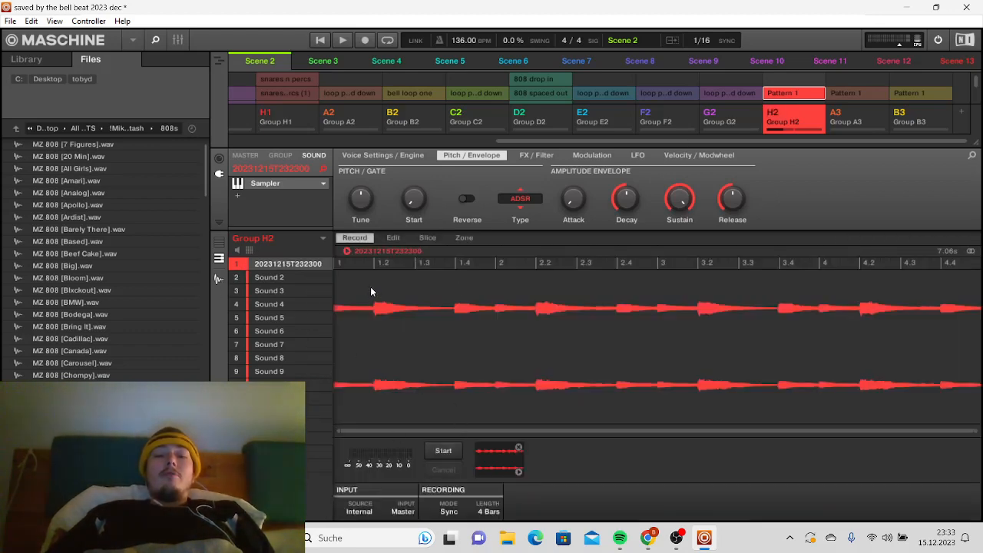
click(427, 238)
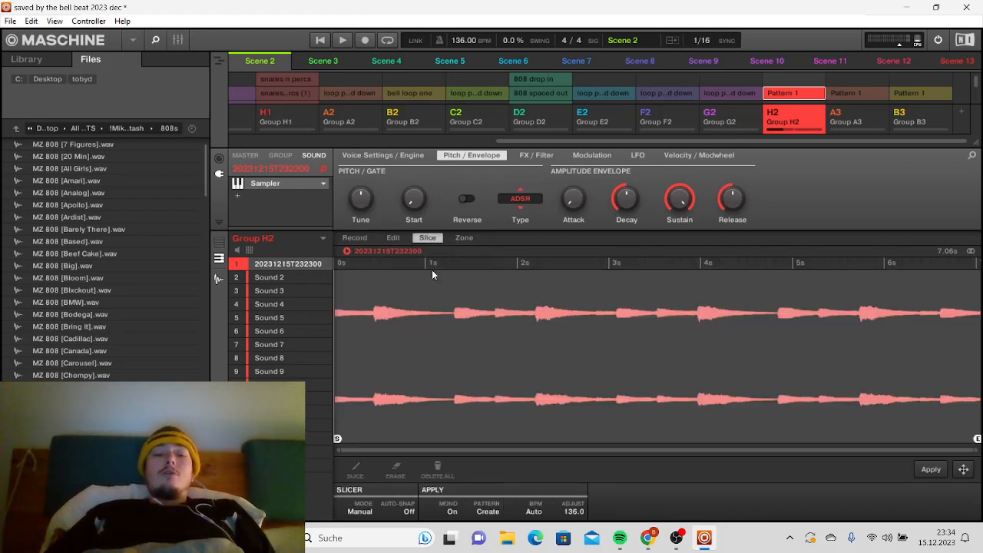
click(360, 468)
click(427, 346)
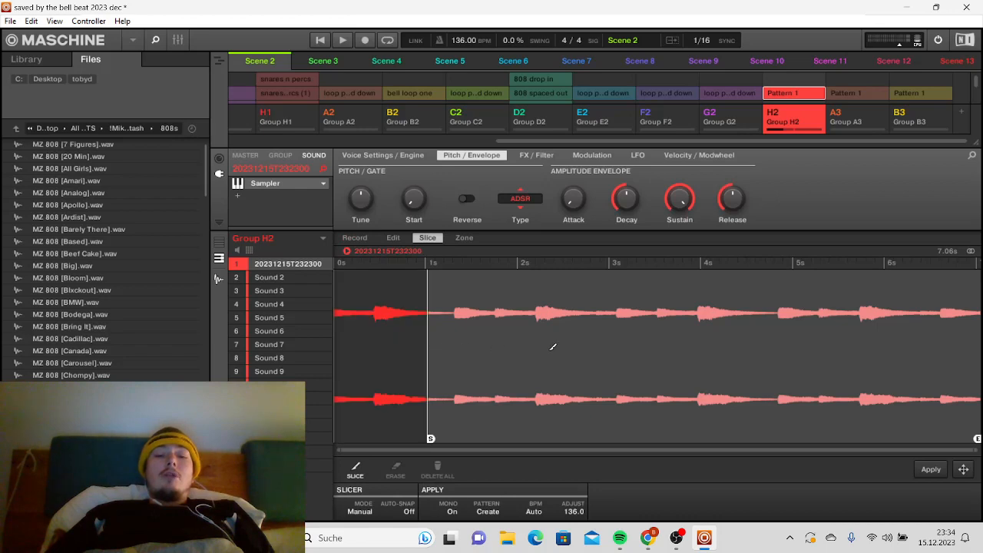
click(546, 348)
click(602, 349)
click(355, 468)
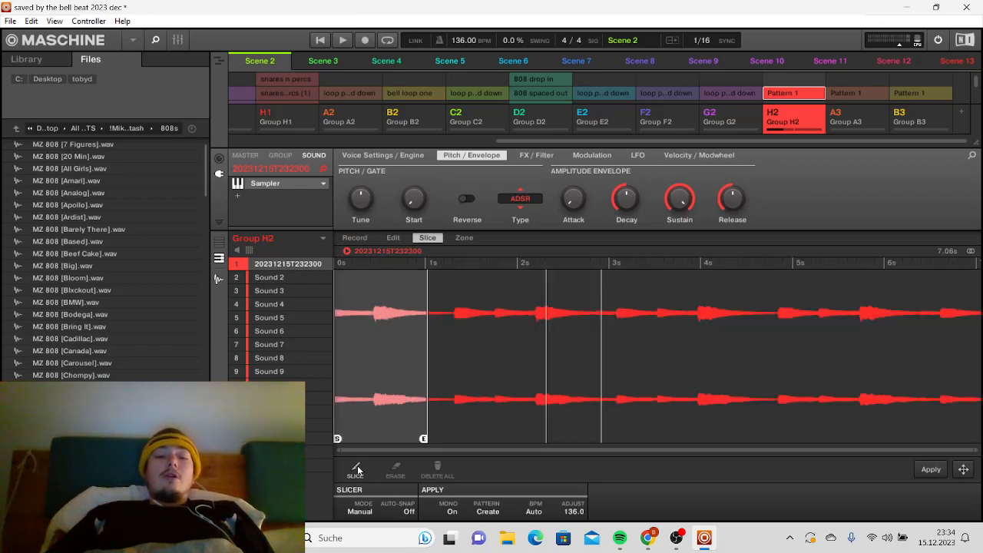
- Audition the first and second slices of Group H2's bell sample in the sample editor
click(452, 365)
click(417, 349)
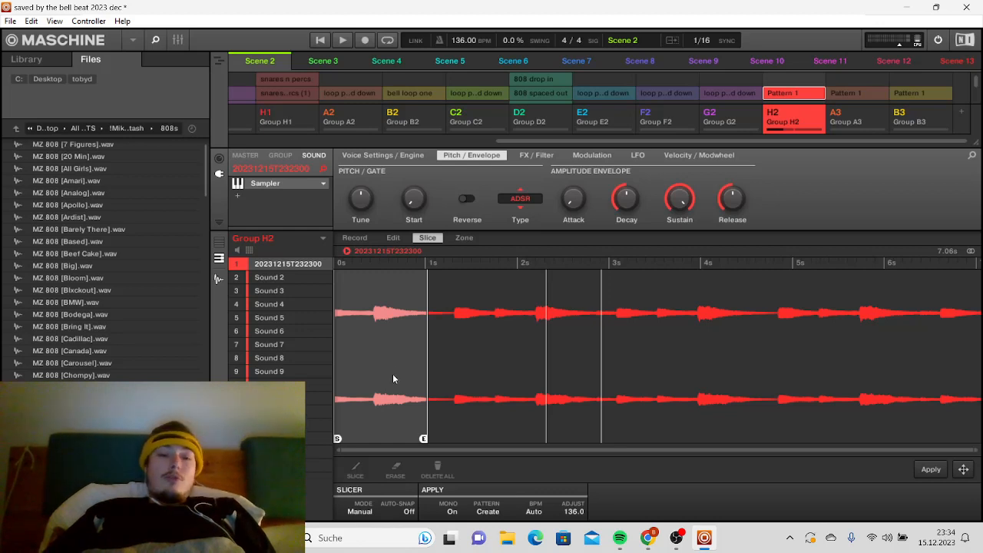
click(381, 407)
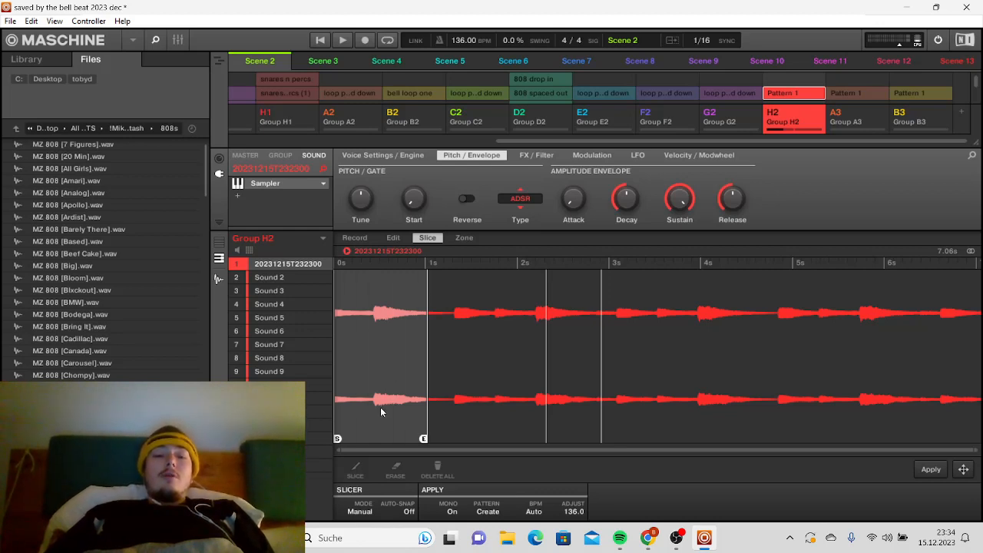
click(455, 419)
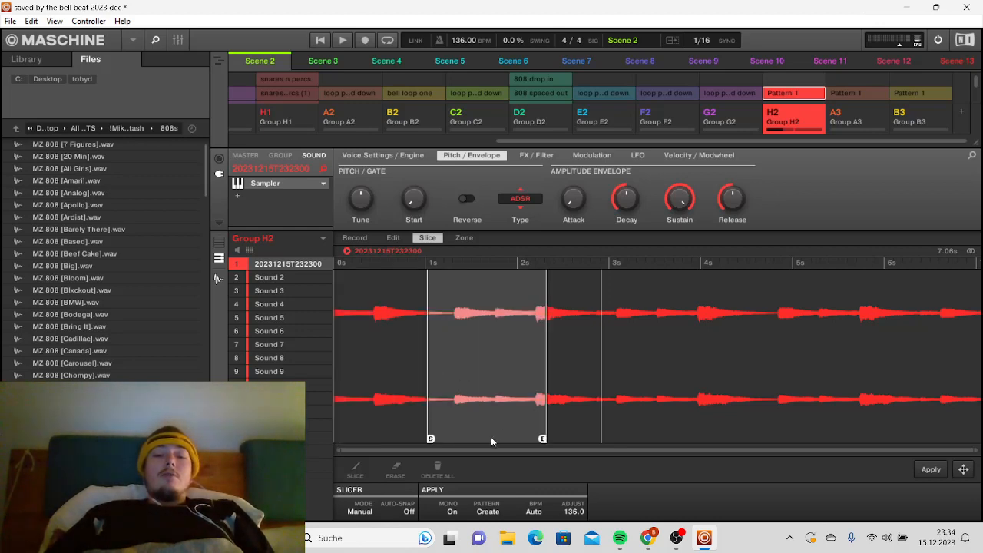
click(411, 432)
click(445, 434)
click(399, 435)
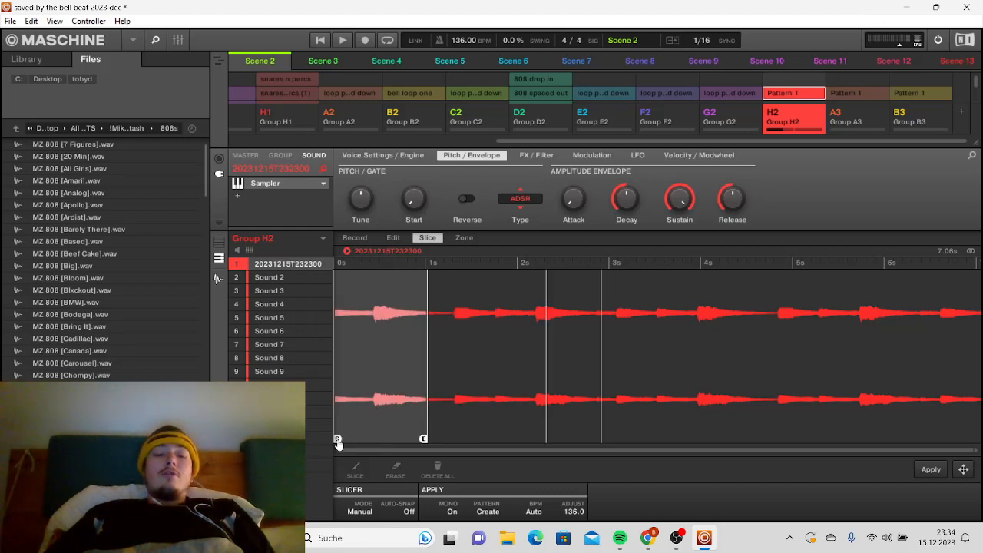
- Move the boundary between the second and third slices to about 2.2 s and the third slice's end to about 3 s
click(518, 439)
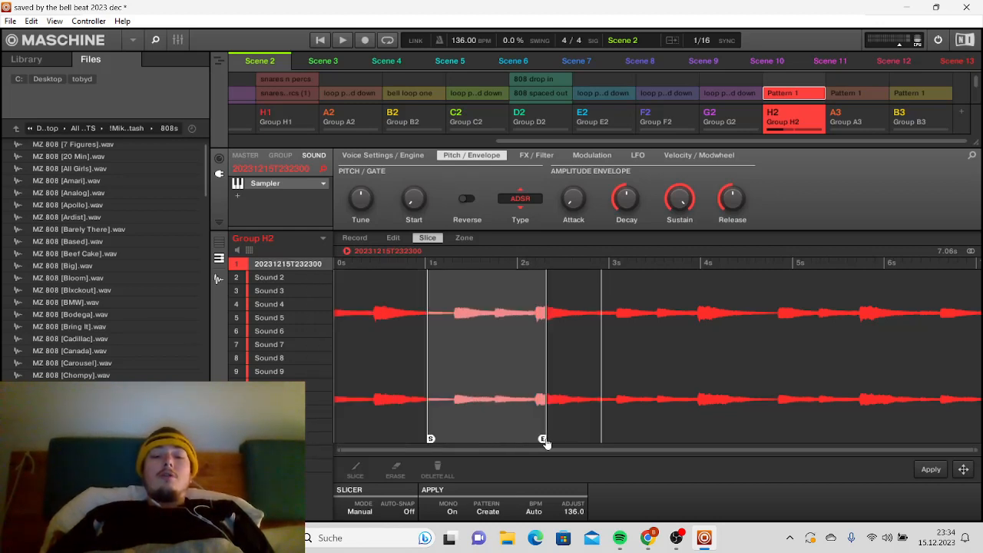
drag(546, 443, 536, 443)
click(548, 444)
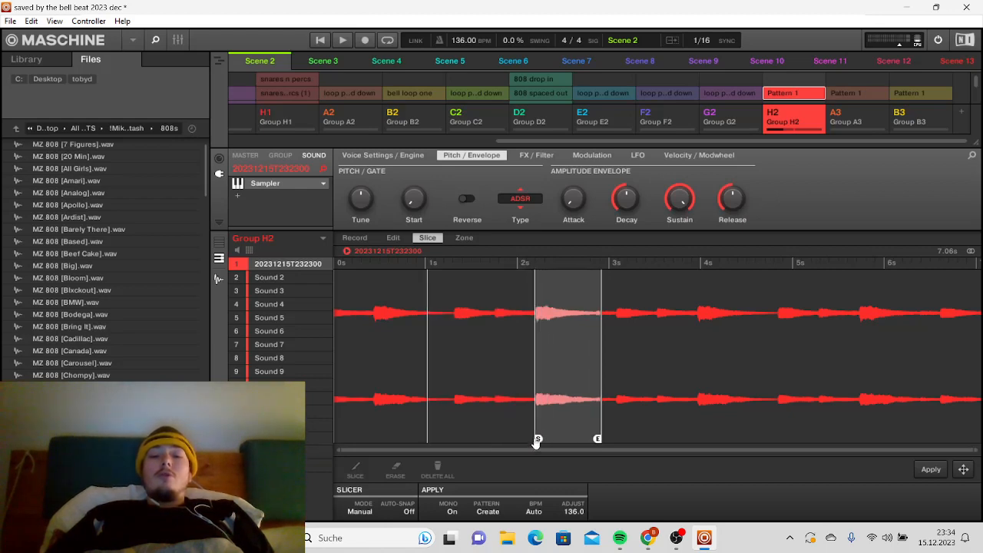
drag(597, 440, 615, 443)
- Audition the adjusted slices one after another, from the first slice through to the third
click(624, 435)
click(576, 400)
click(492, 378)
click(391, 359)
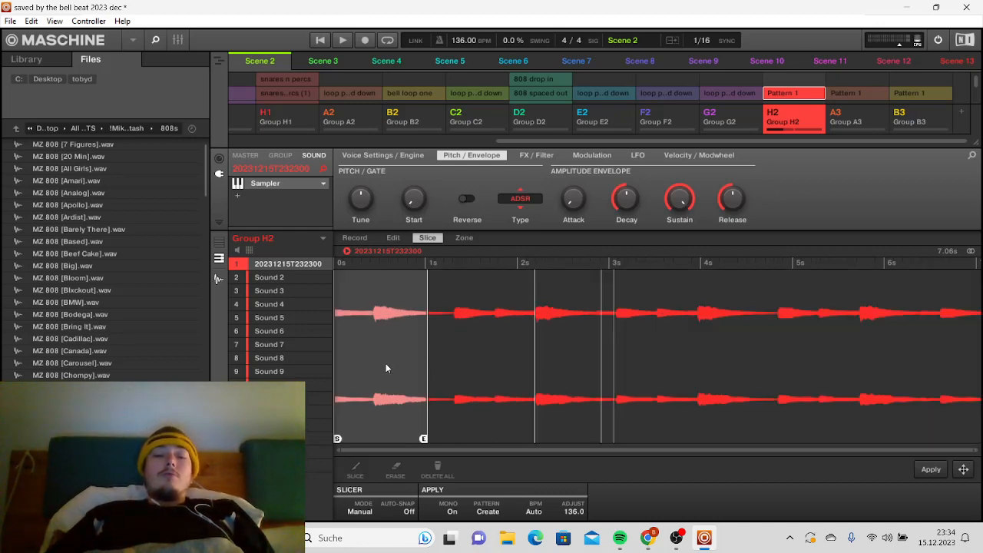
click(386, 364)
click(387, 364)
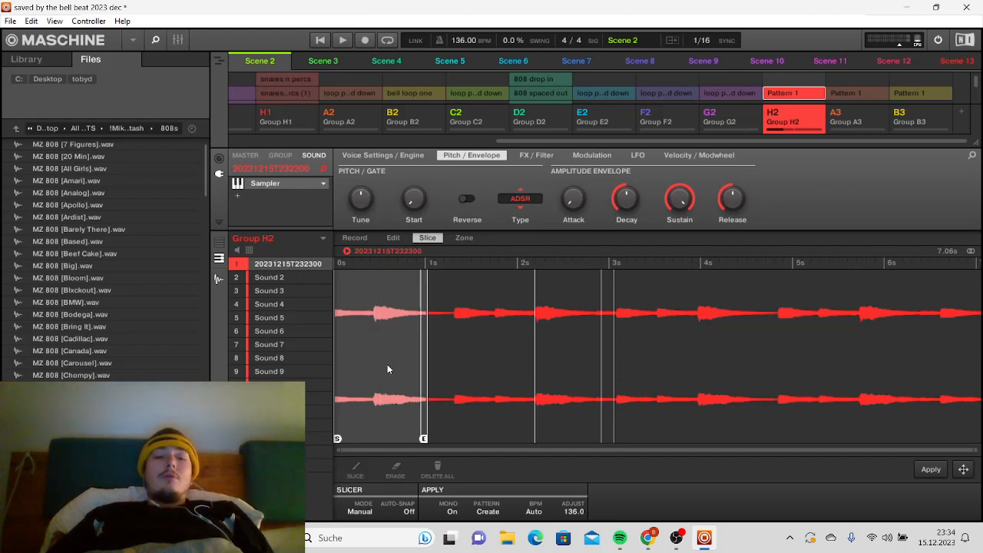
click(472, 373)
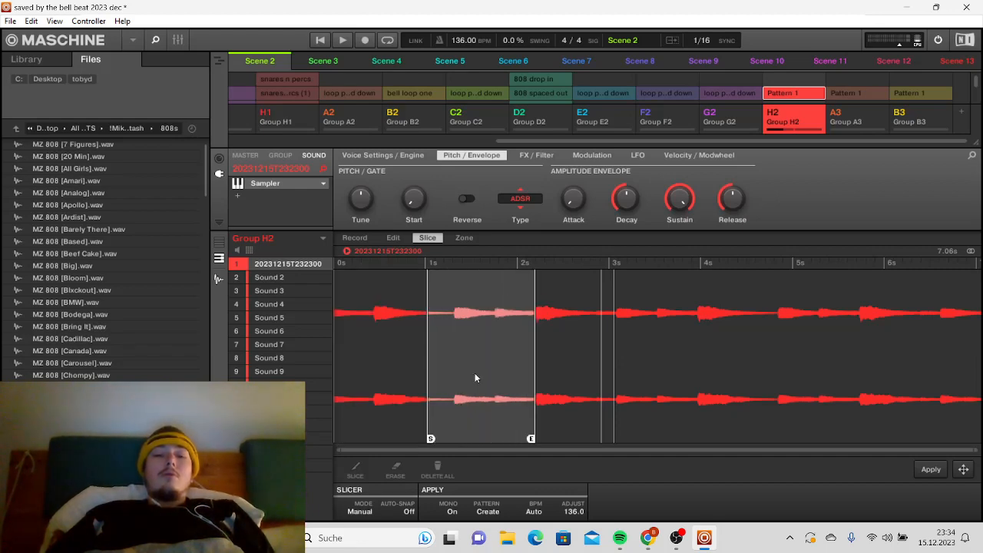
click(551, 407)
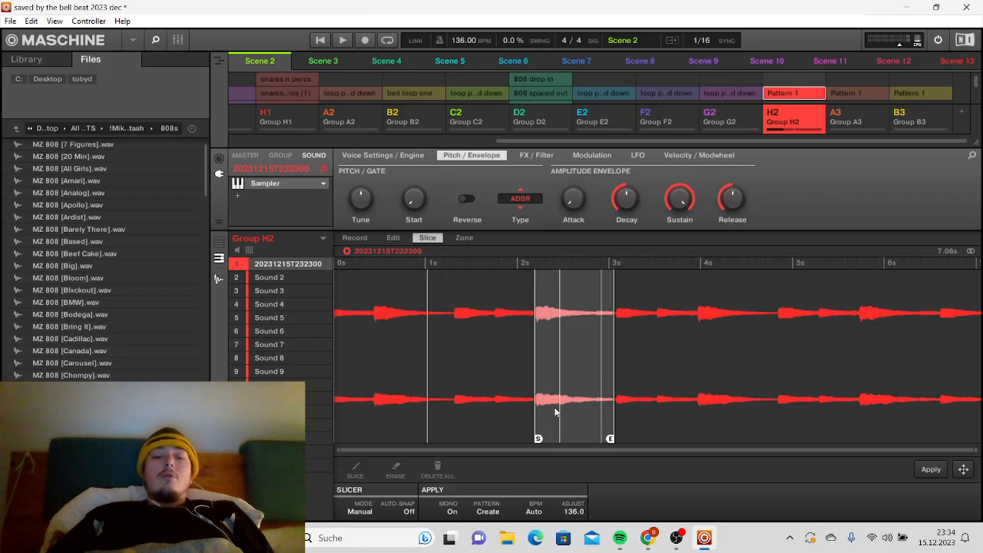
- Try starting the last slice at about 3.4 s, and return its start to about 3 s
click(617, 422)
click(611, 436)
click(611, 439)
drag(604, 440, 643, 439)
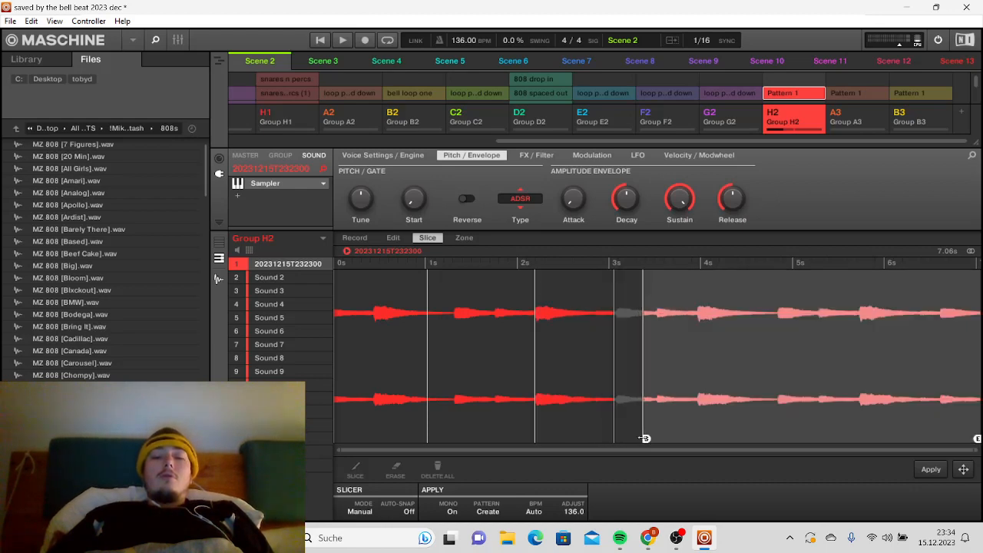
click(610, 437)
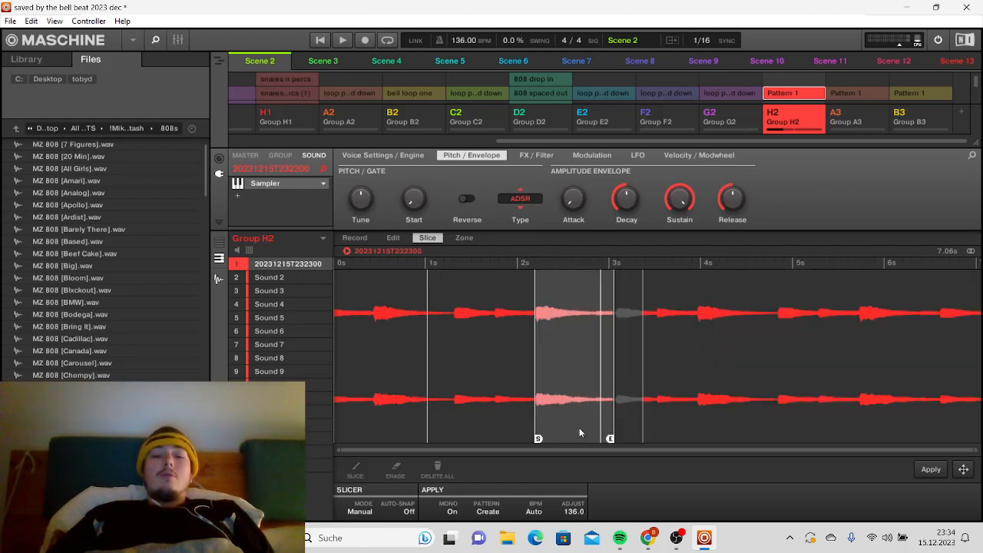
click(646, 439)
drag(645, 439, 613, 440)
click(610, 440)
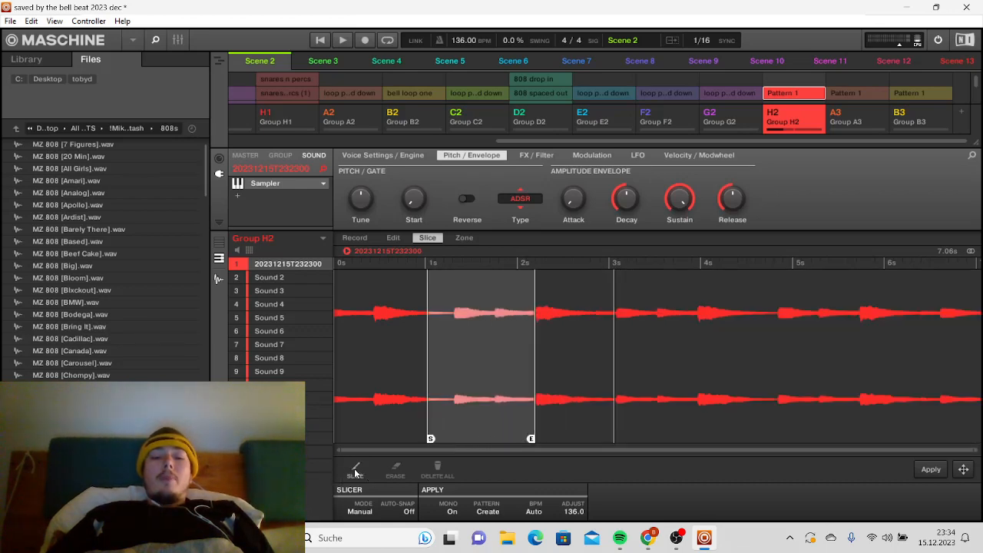
- Add a slice point at about 3.9 s in the bell sample and audition the fourth slice
click(698, 400)
click(695, 399)
click(355, 469)
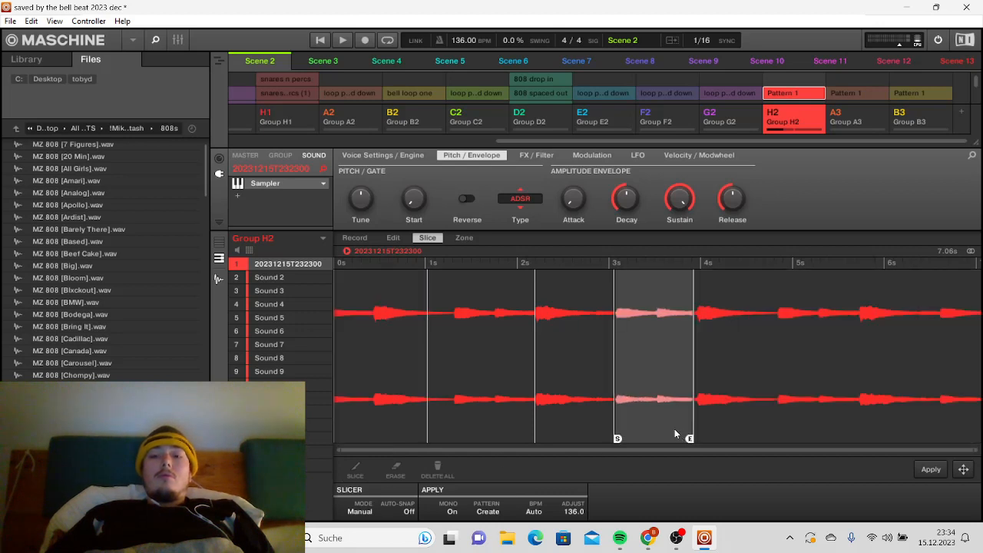
click(675, 430)
click(614, 440)
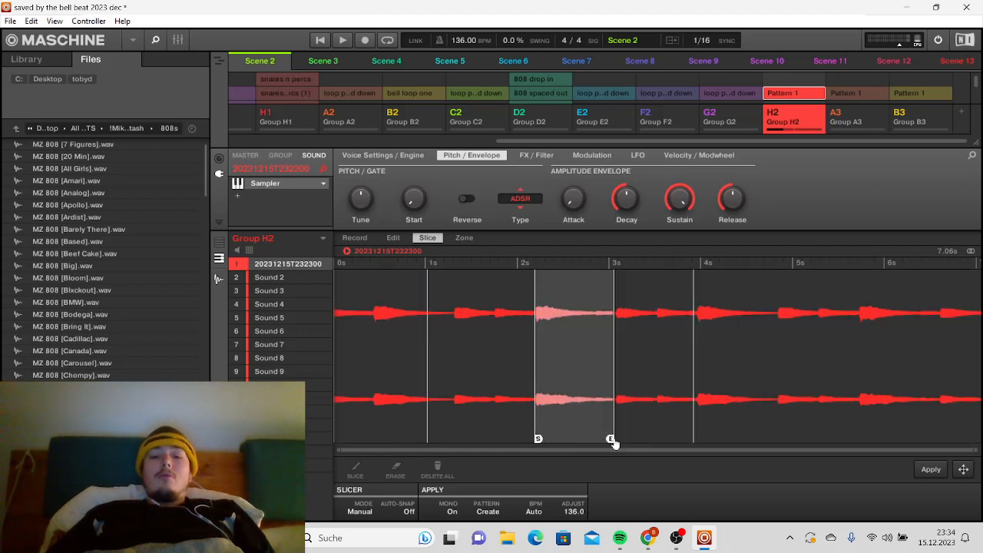
click(616, 440)
drag(617, 440, 617, 439)
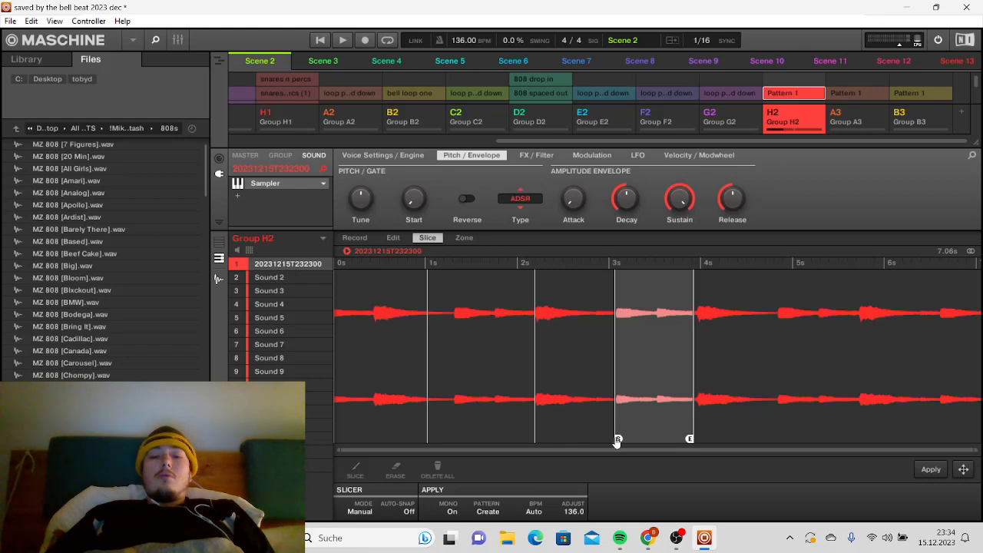
click(628, 422)
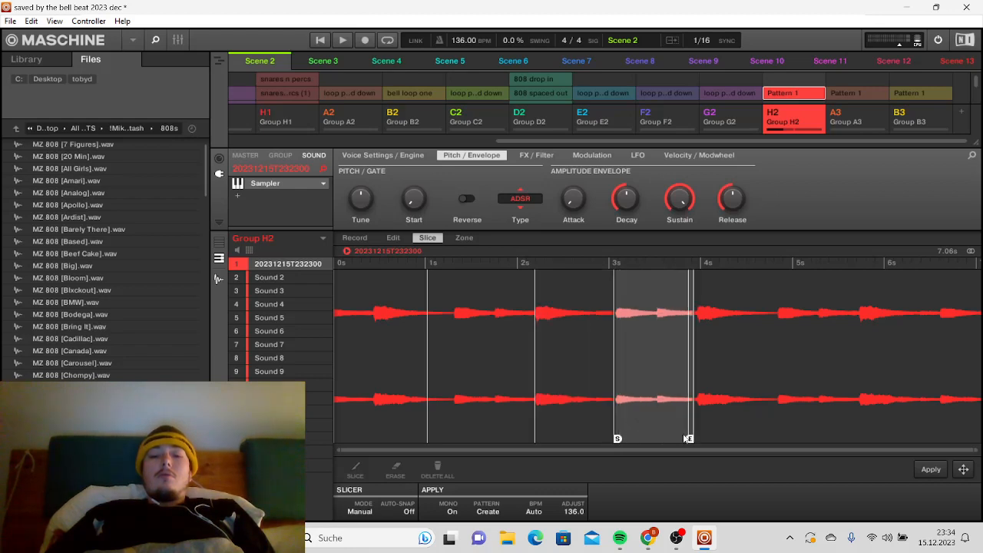
- Extend the fourth slice's end slightly to the next bell hit and start the last slice at about 4.3 s
click(695, 440)
click(691, 440)
drag(691, 441, 698, 443)
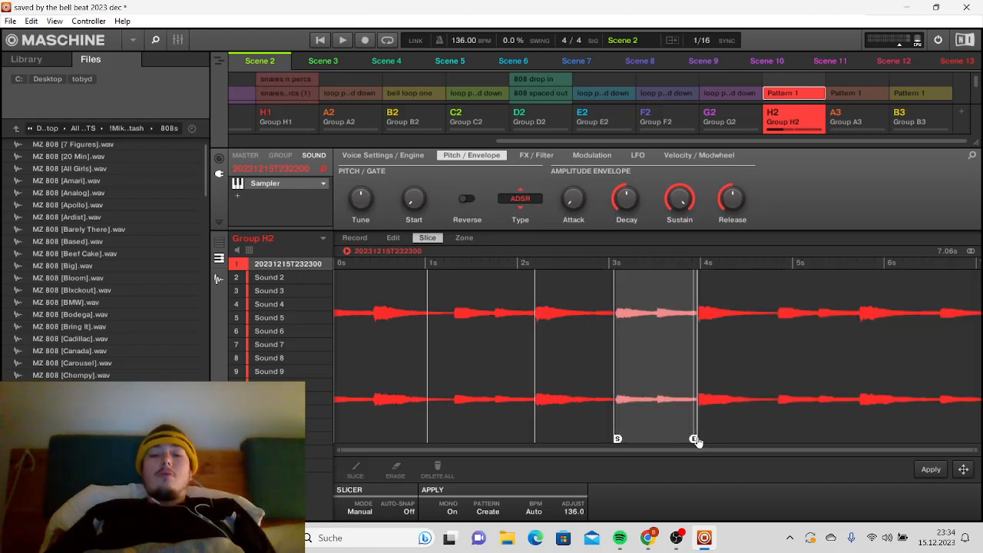
click(708, 427)
click(695, 442)
click(705, 439)
click(696, 440)
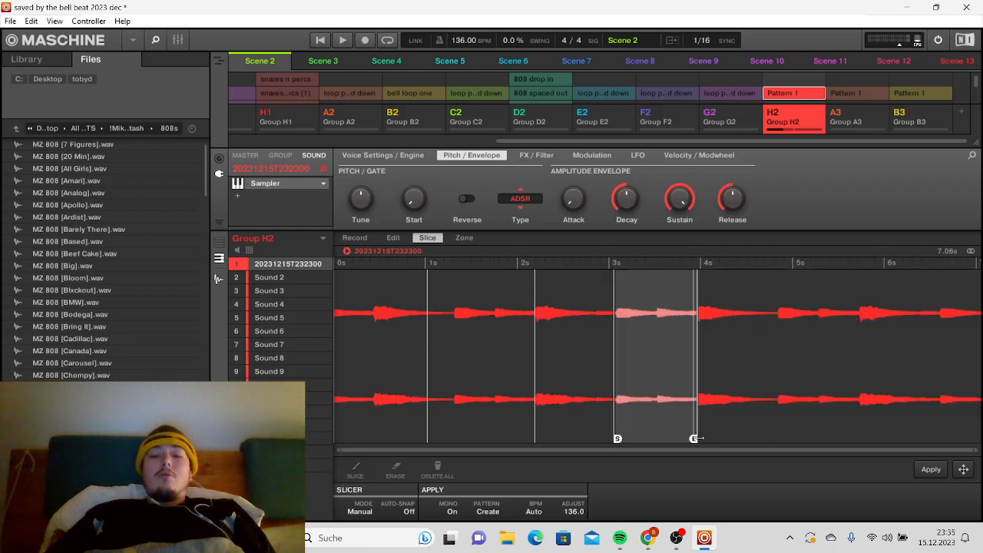
click(702, 442)
drag(702, 442, 737, 442)
click(655, 436)
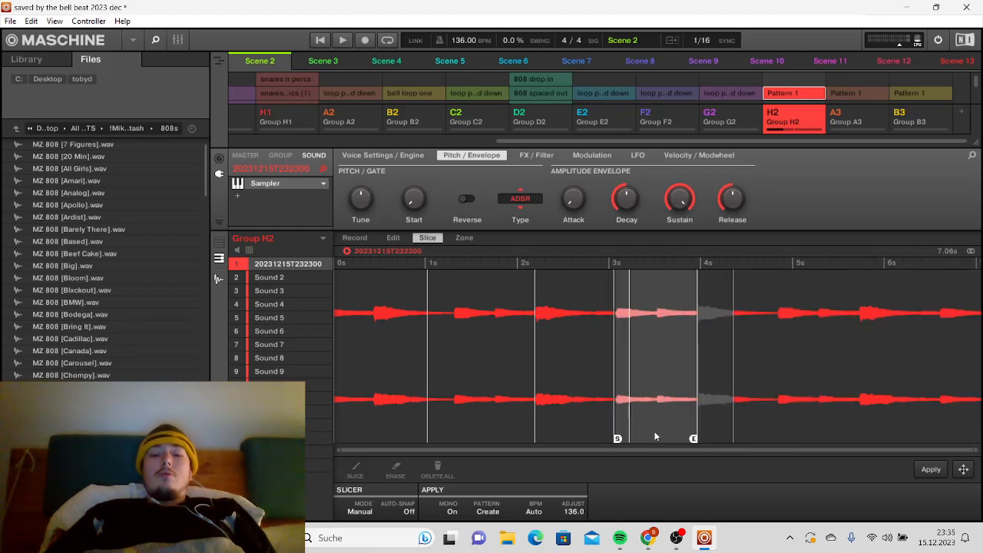
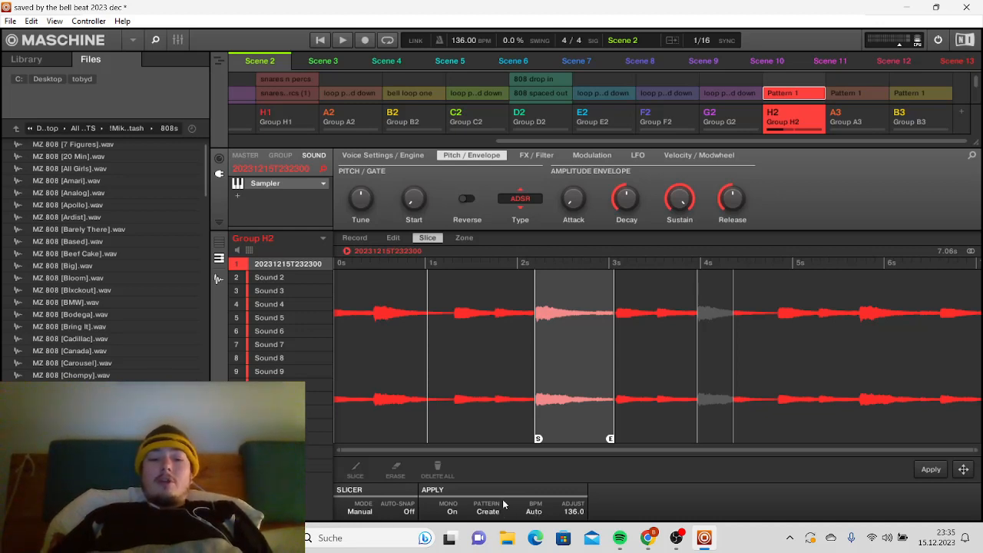
- Apply the slices to Group H2 with a created pattern and delete all the generated notes from Pattern 2
click(923, 426)
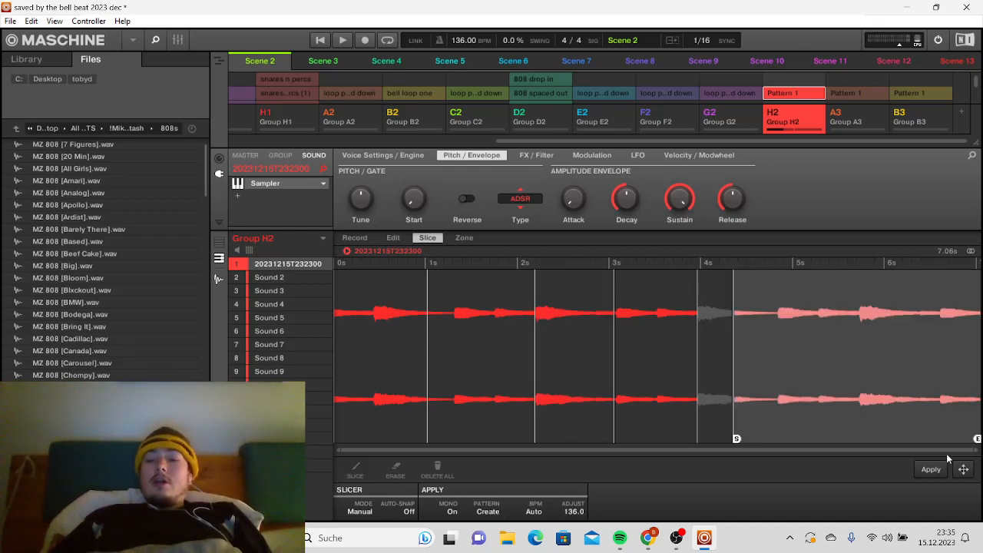
click(930, 470)
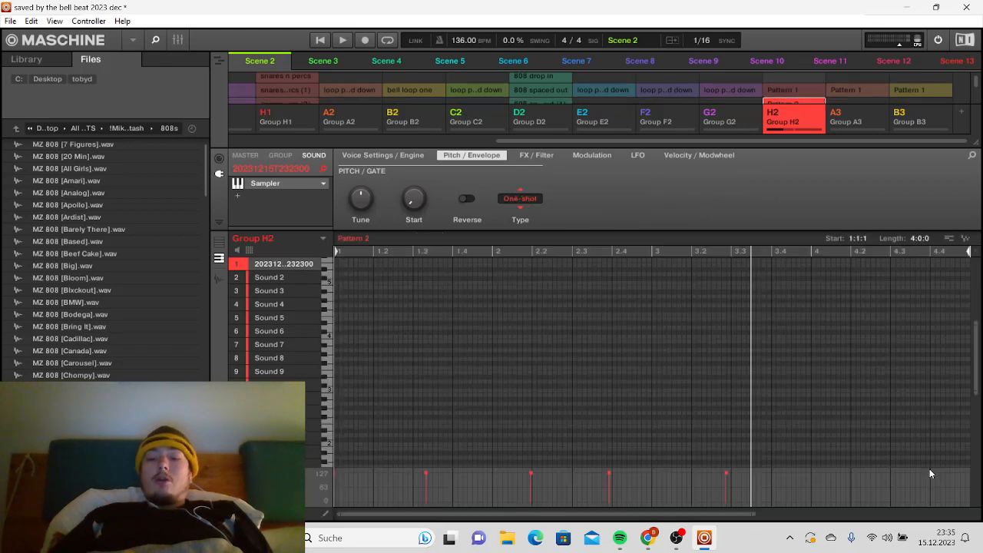
drag(977, 340, 974, 459)
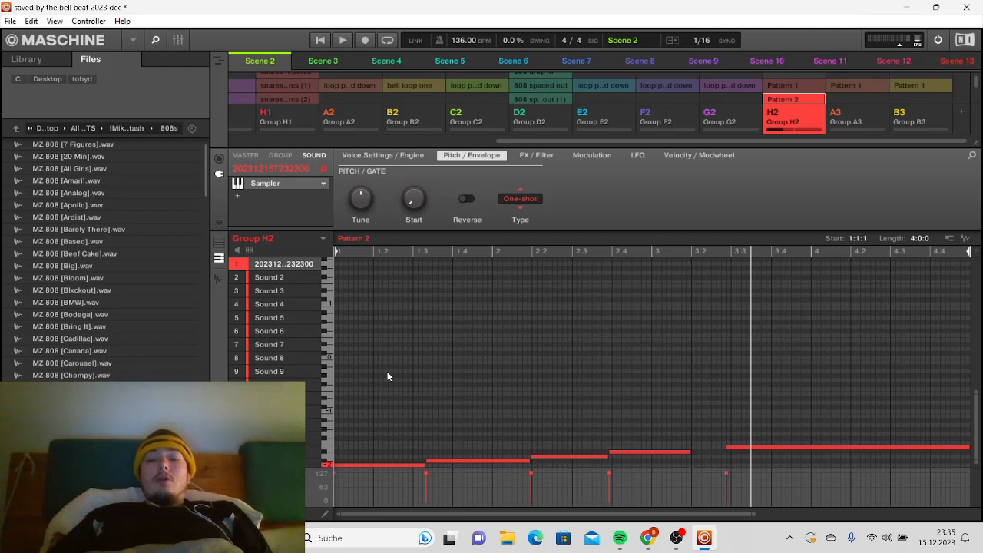
drag(377, 356, 456, 402)
drag(374, 375, 774, 470)
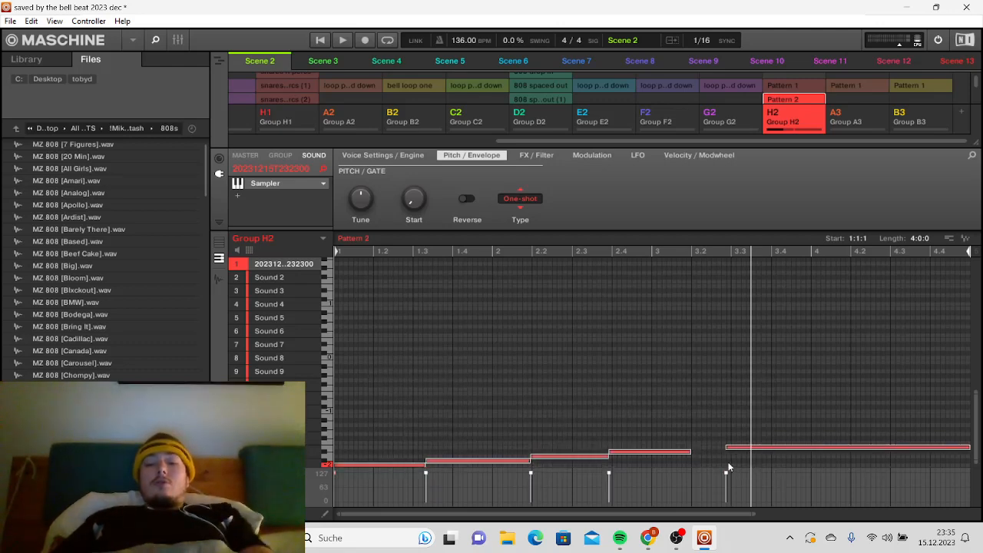
key(Delete)
- Set the sliced sound's envelope type to ADSR and draw a one-beat note at the start of Pattern 2, auditioning the slice keys
click(519, 199)
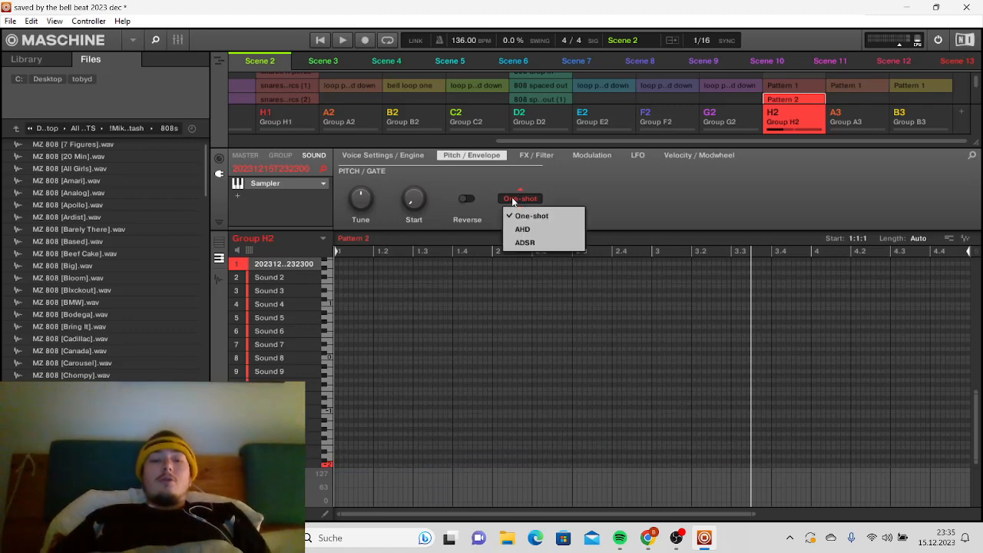
click(526, 242)
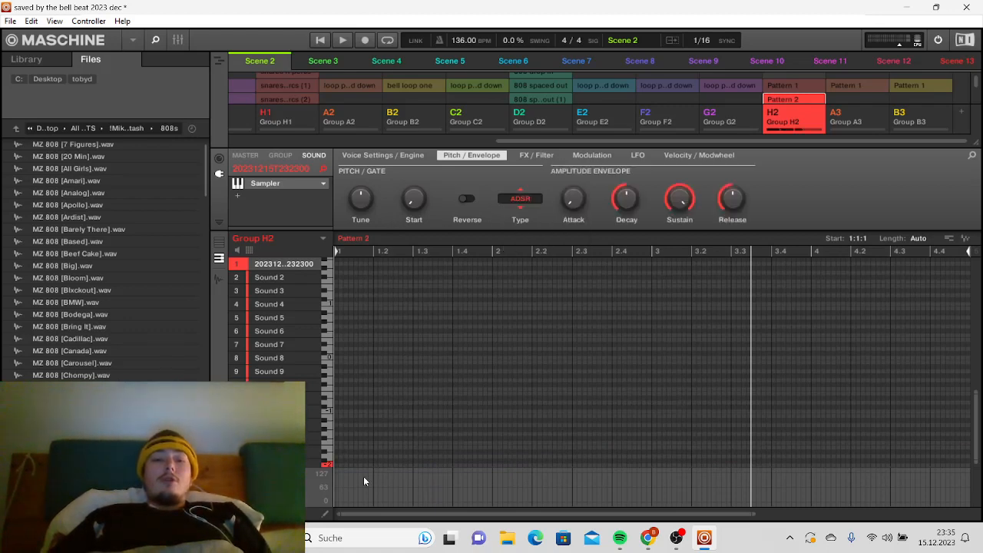
mouse_move(336, 464)
mouse_down()
mouse_move(367, 464)
mouse_move(354, 460)
mouse_up()
click(325, 463)
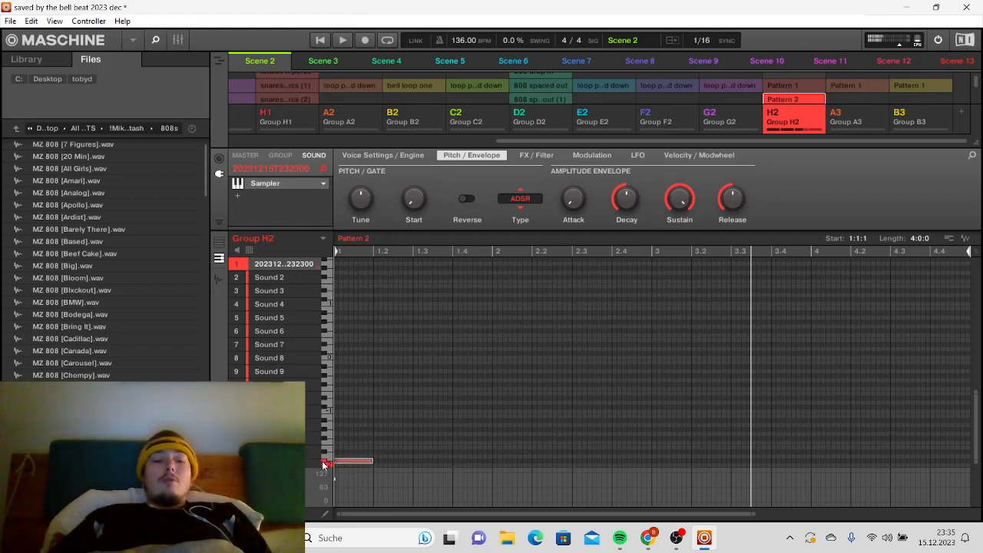
click(327, 452)
click(328, 449)
click(329, 457)
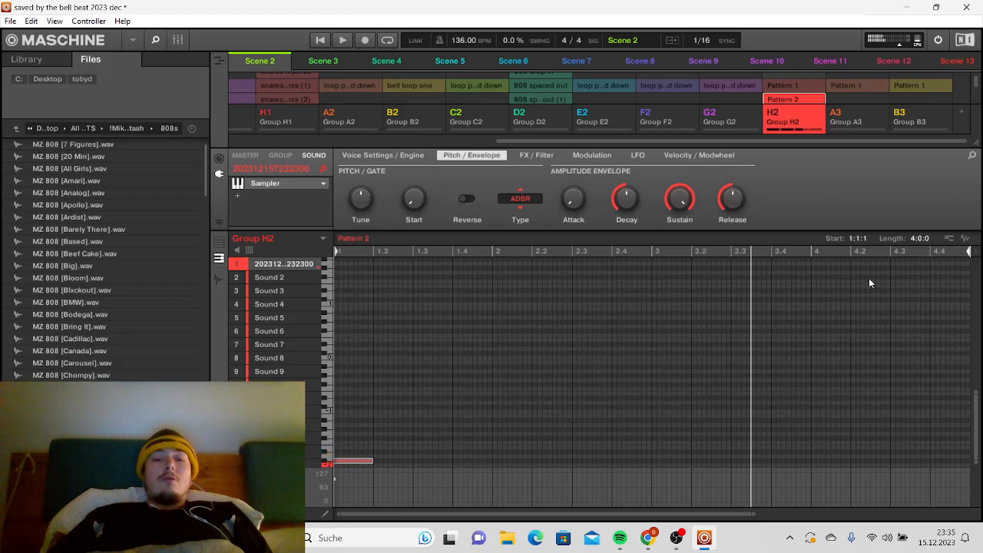
- Shorten Pattern 2 to 2:0:0, extend its note on the first slice's key to end at 1.4, and play it
mouse_move(967, 252)
mouse_down()
mouse_move(490, 252)
mouse_move(651, 252)
mouse_up()
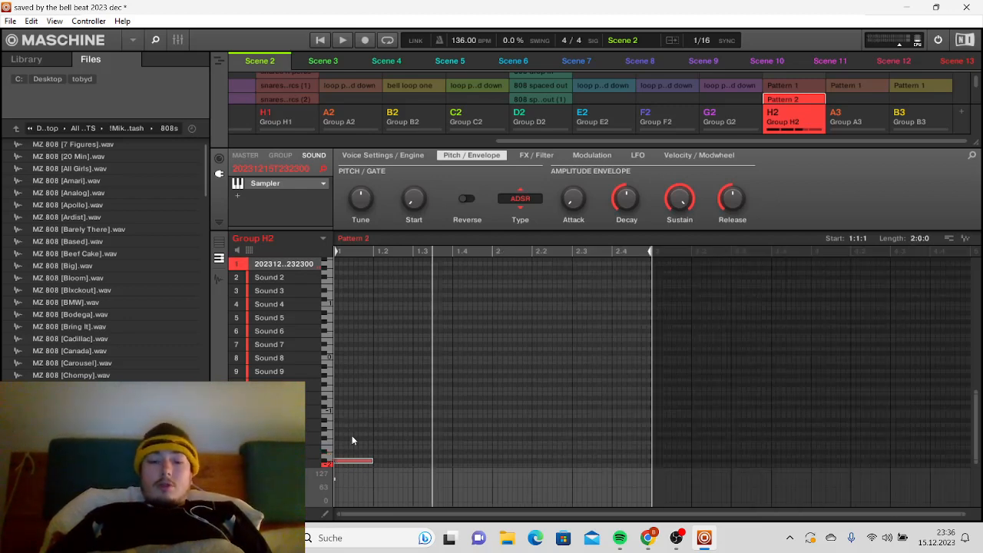
drag(382, 460, 432, 465)
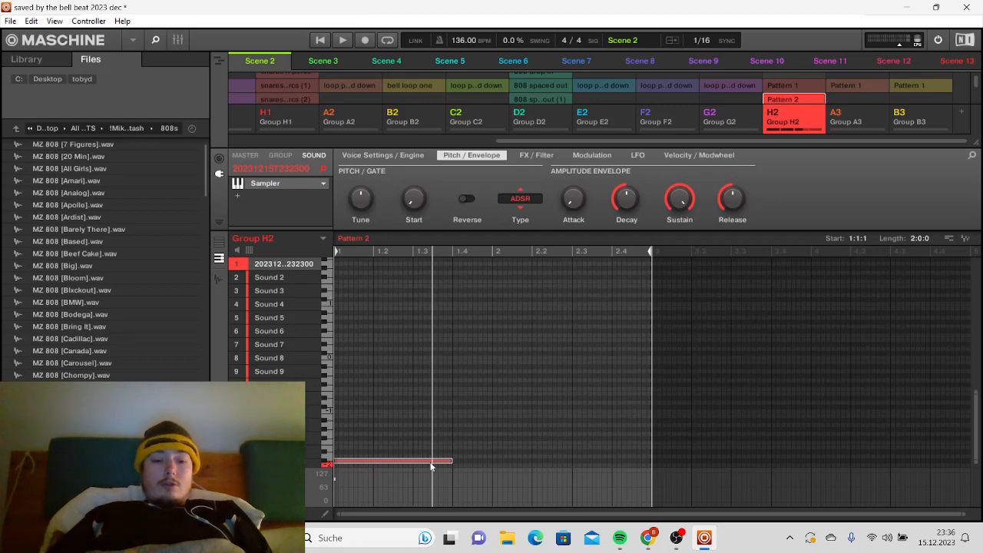
click(342, 40)
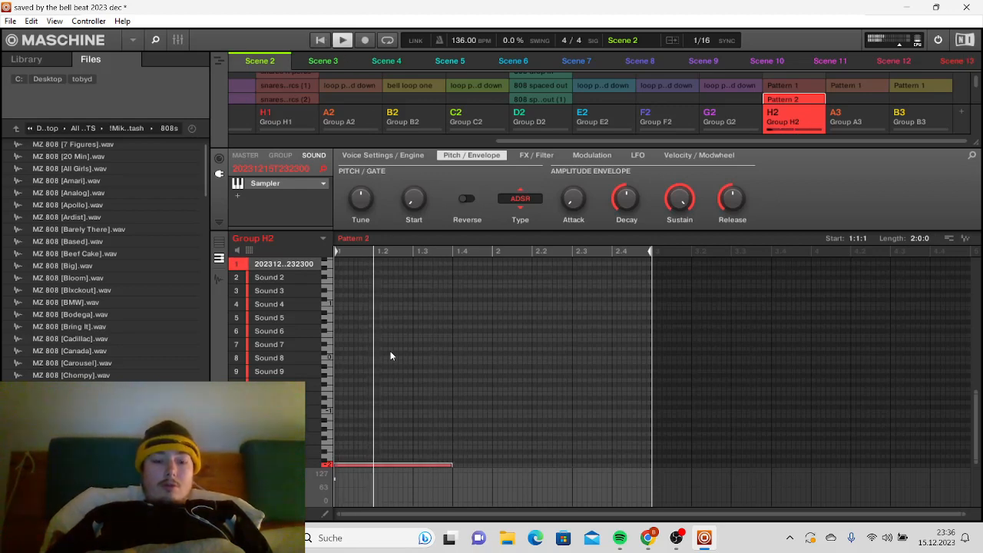
key(space)
- Shorten the slice note to end at 1.3, copy it to start at 1.3 on the same key, and play the pattern
drag(440, 462, 413, 463)
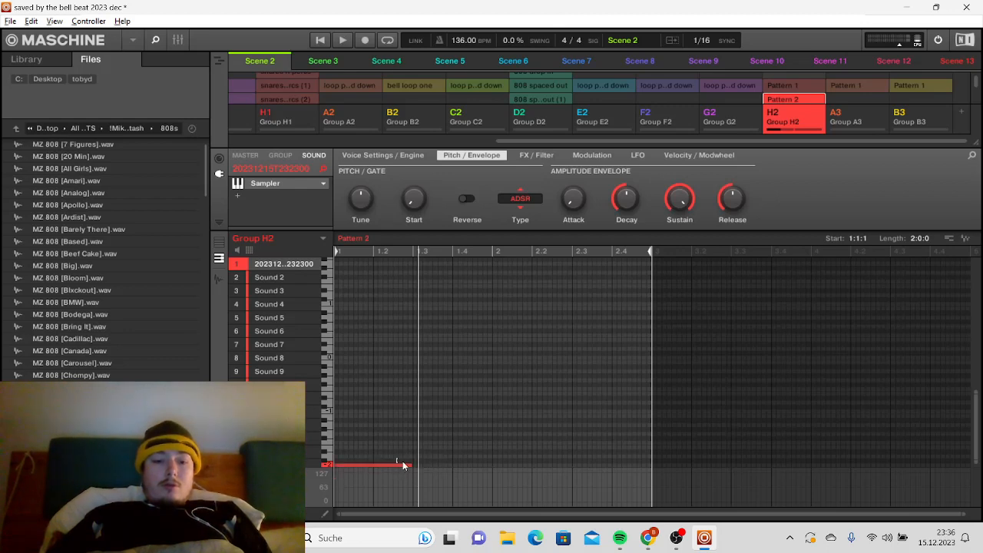
drag(387, 463, 466, 464)
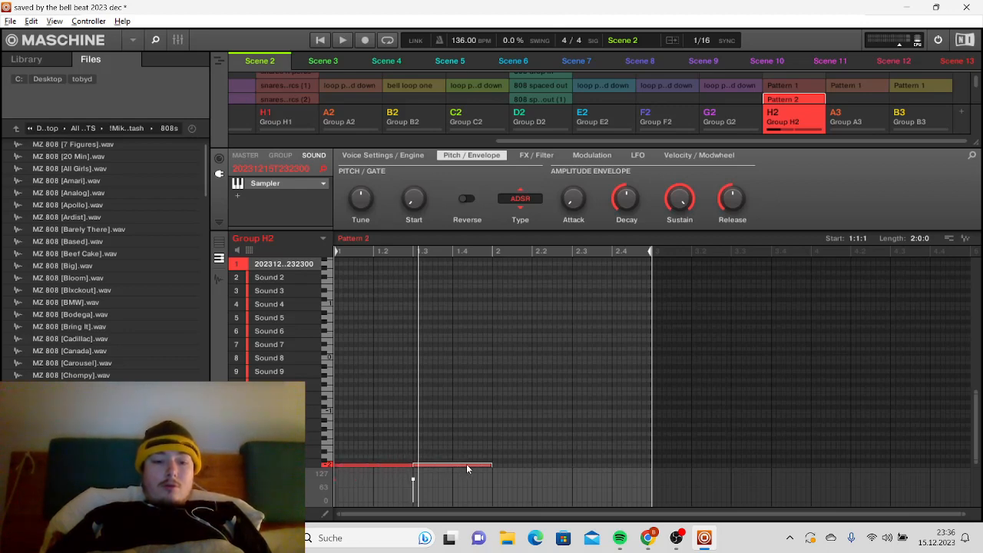
key(space)
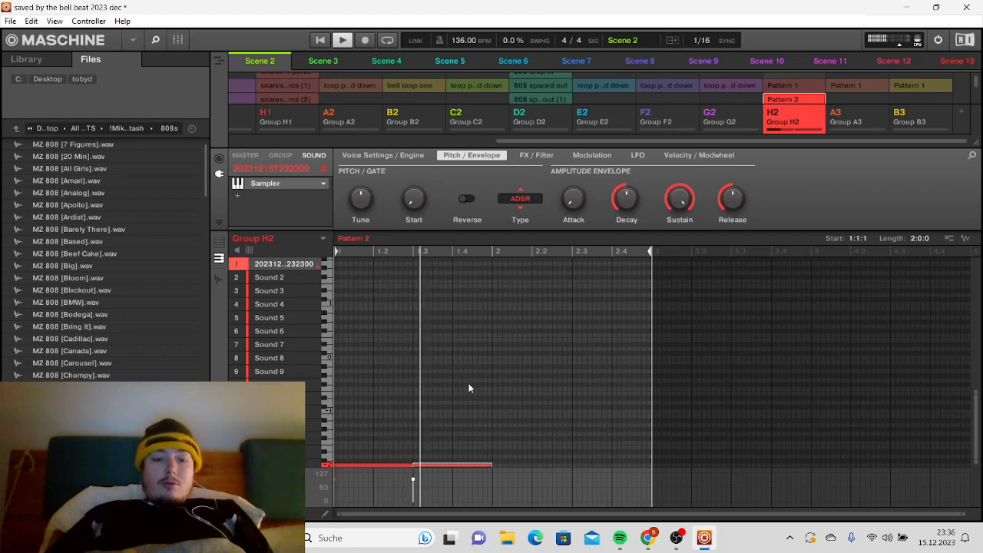
- Copy the two notes on the first slice's key to start at bar 2, filling the second bar of Pattern 2
click(487, 252)
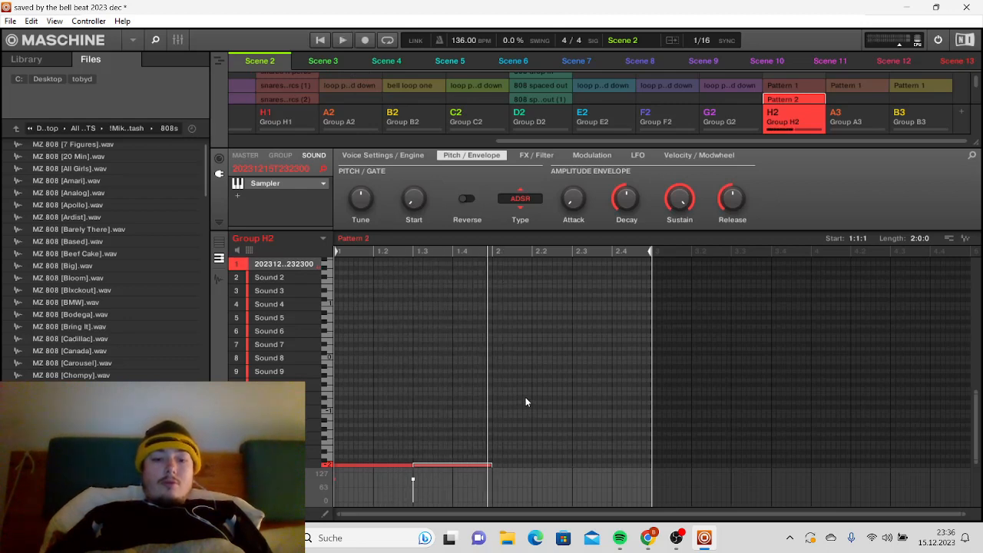
click(525, 397)
click(492, 252)
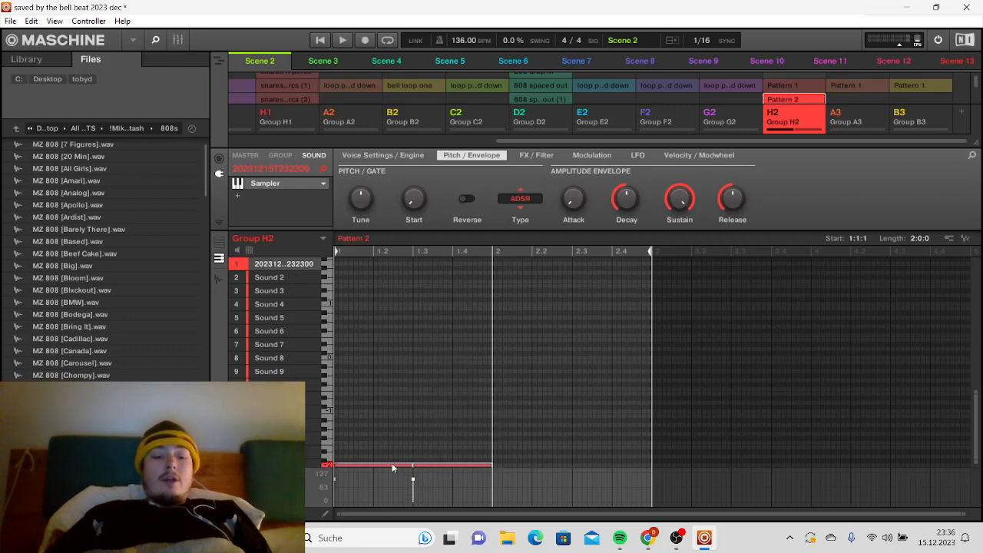
drag(392, 464, 551, 463)
click(527, 404)
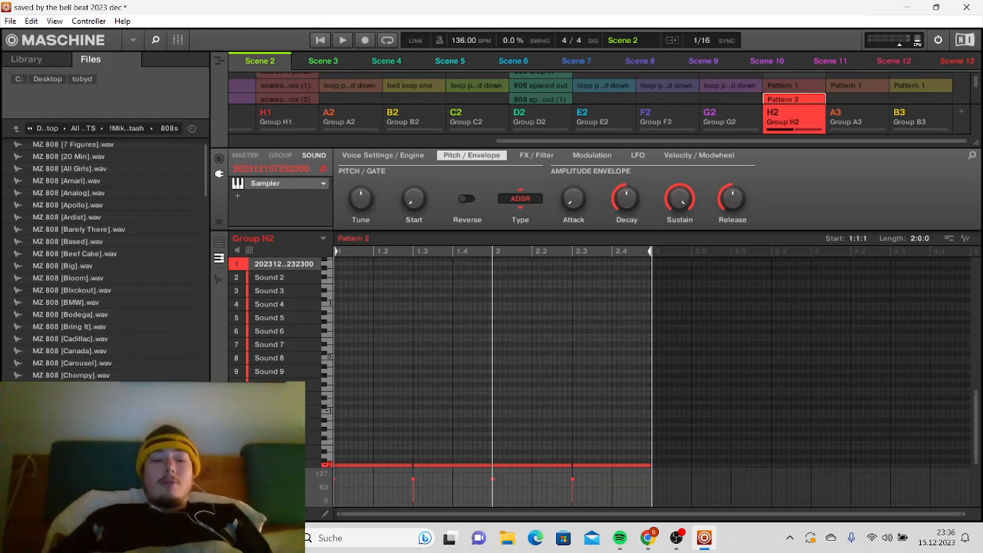
- Audition a higher slice key, draw a note of about one beat on it midway between 1.3 and 1.4, and play Pattern 2
click(328, 451)
click(323, 451)
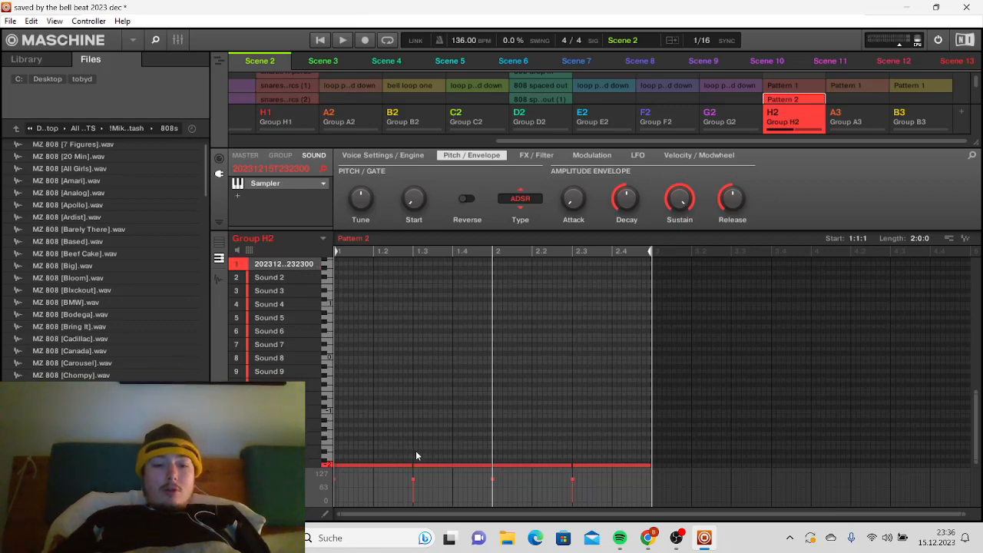
click(436, 451)
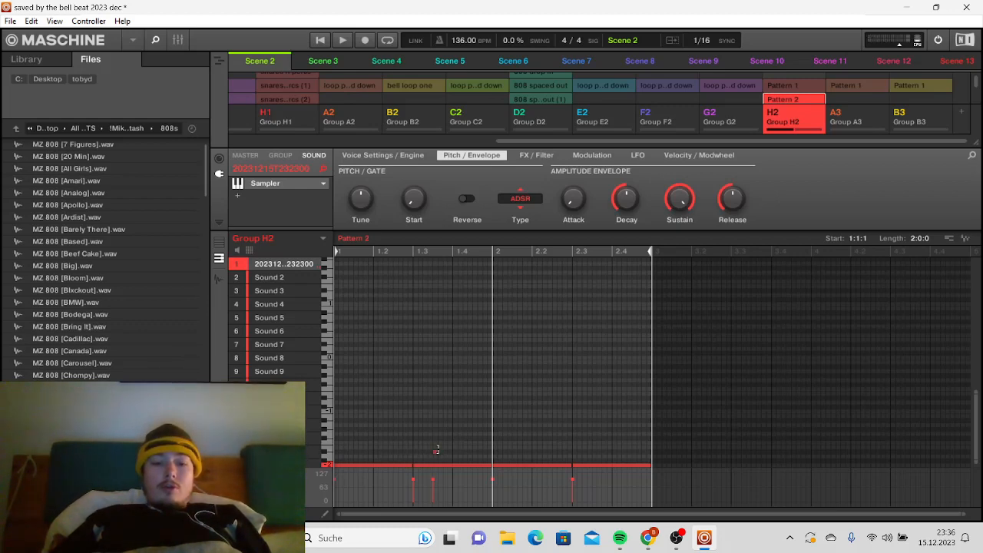
drag(442, 451, 477, 451)
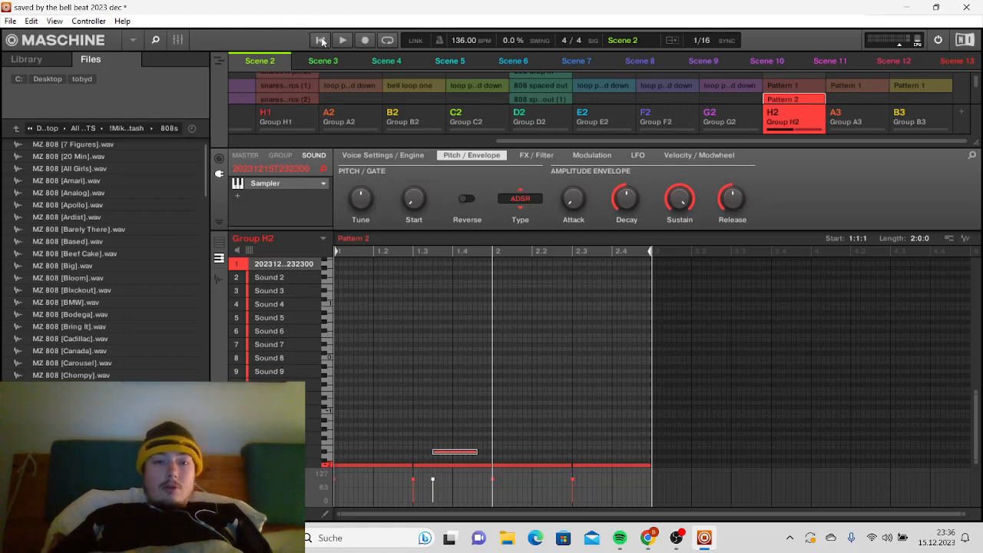
click(321, 40)
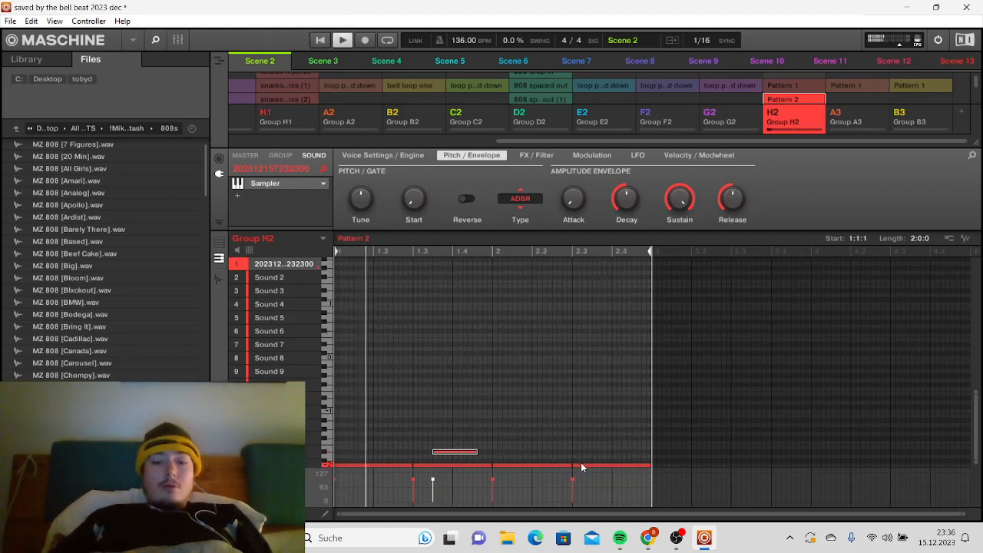
- Draw a slightly shorter note midway between 2.2 and 2.3 on a slice key just below the previous note, and stop playback
click(553, 455)
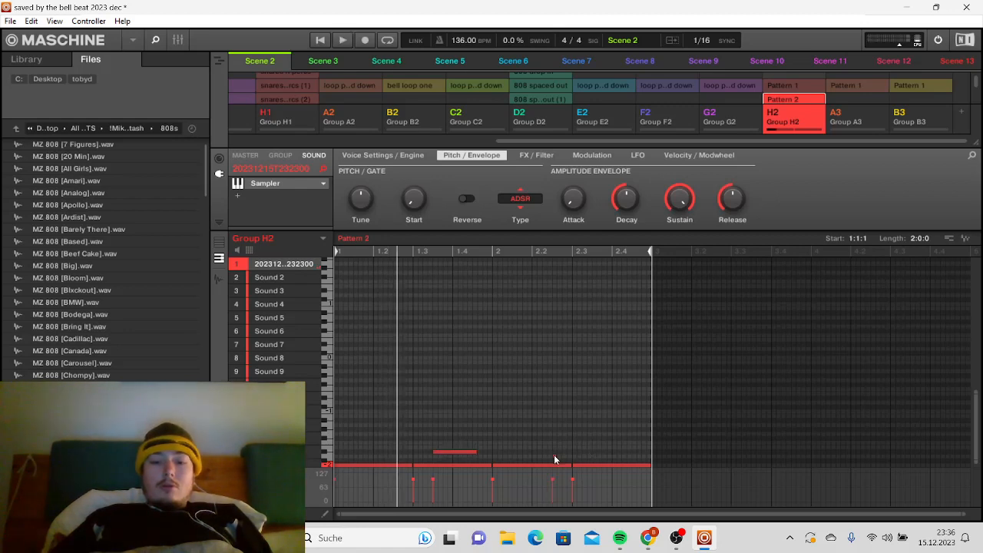
drag(556, 455, 587, 455)
key(space)
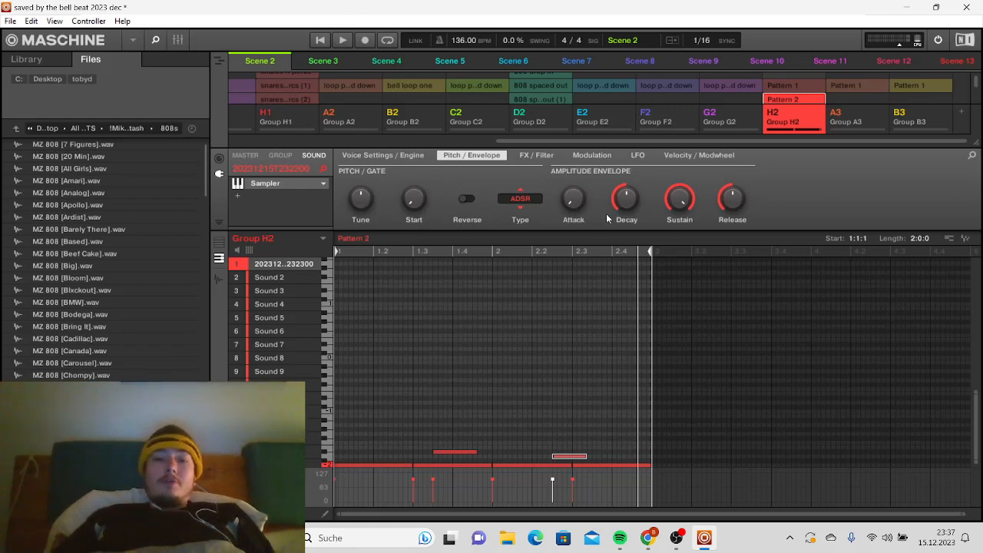
- Set the sliced sound's envelope attack to 62.9 ms while playing Pattern 2, and deselect the note
click(320, 40)
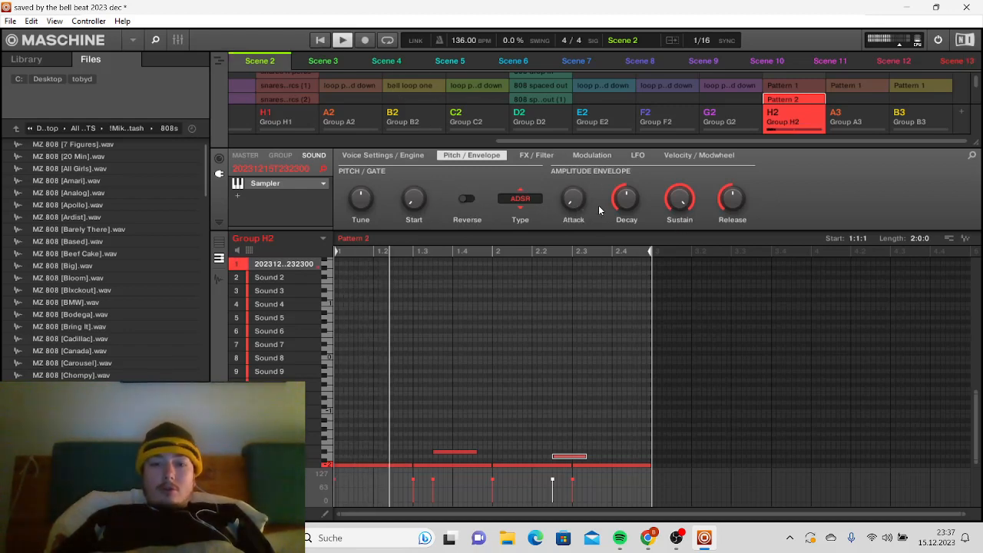
drag(573, 199, 572, 177)
key(space)
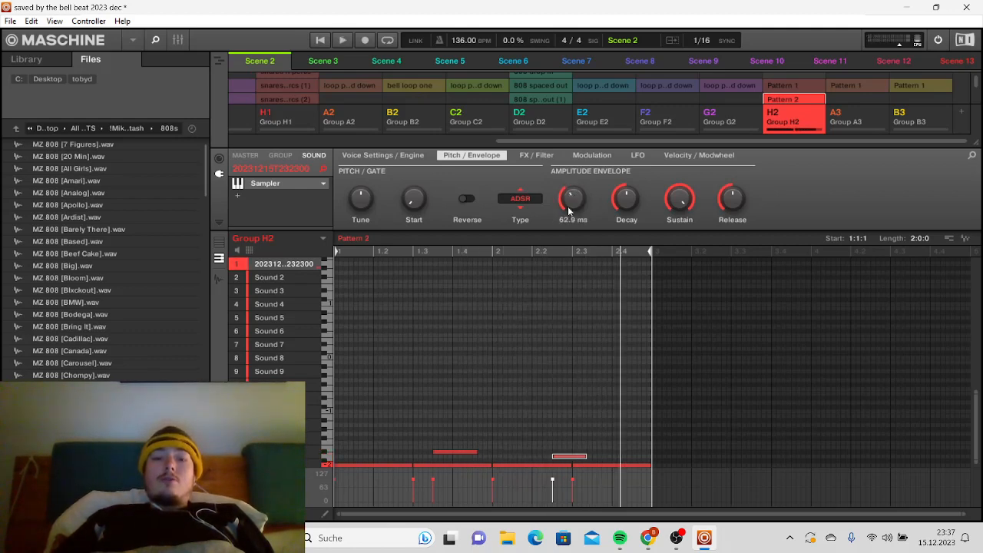
click(317, 45)
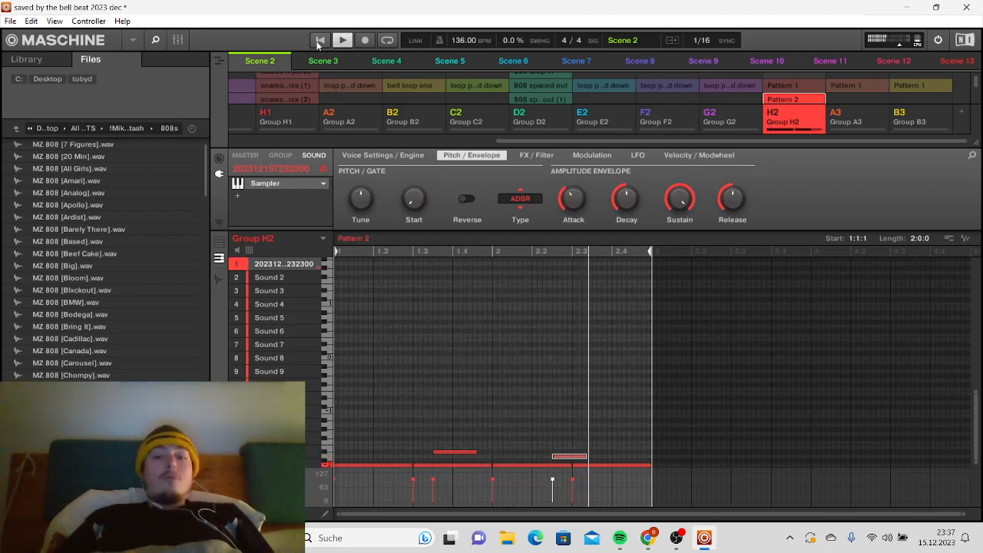
key(space)
click(553, 331)
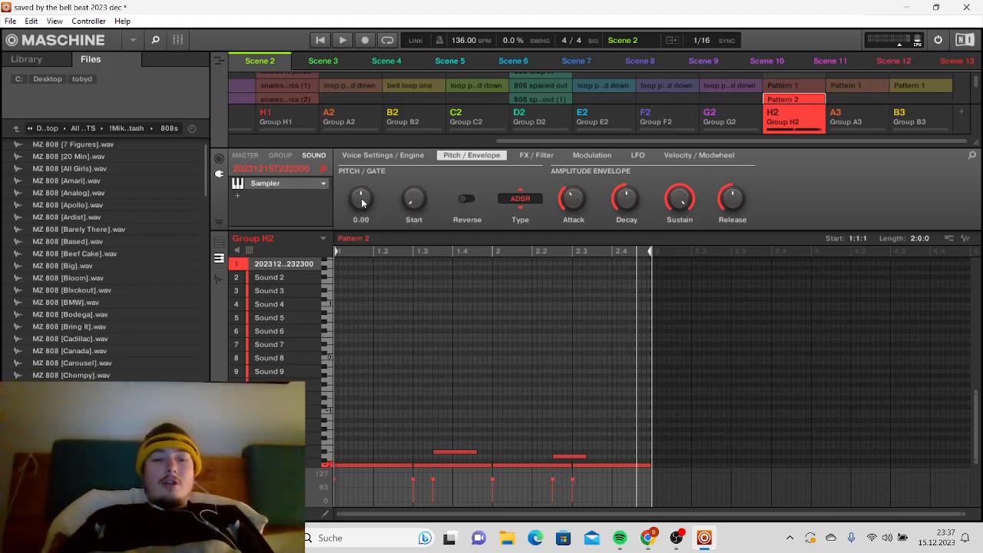
- Try tuning the sliced sound down to -11.00 and play Pattern 2
drag(362, 201, 361, 200)
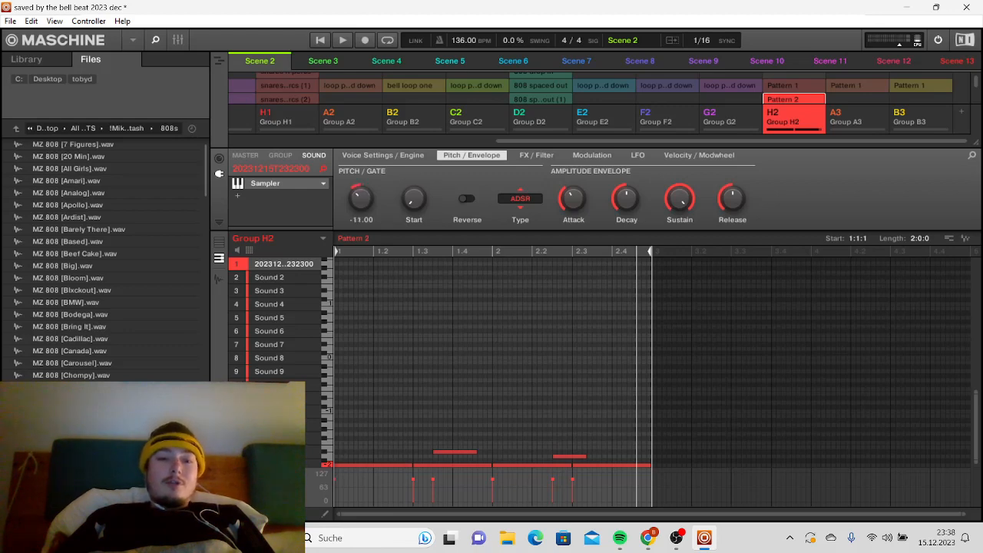
drag(362, 199, 362, 200)
click(320, 41)
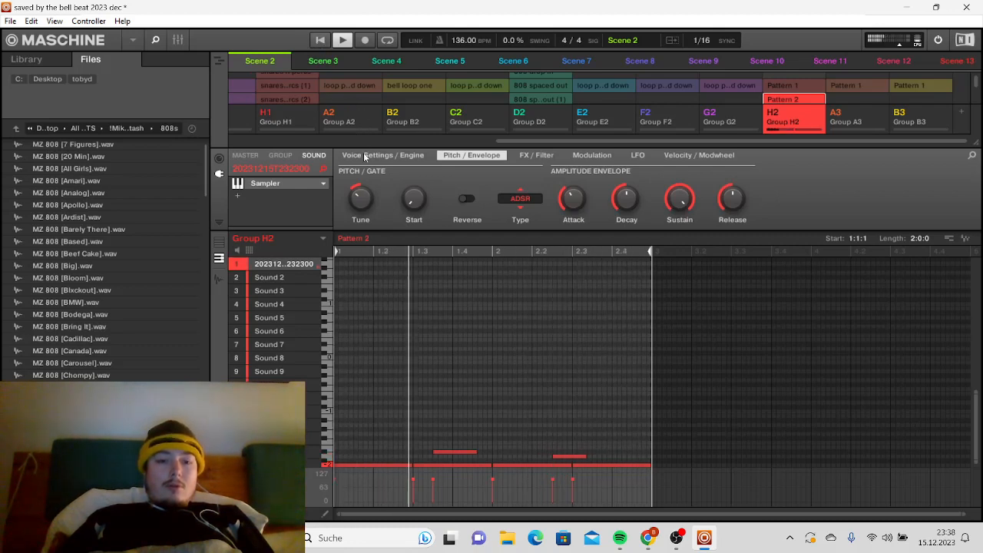
key(space)
- Try tuning the sliced sound up to 5.00 and 6.00, playing Pattern 2 at each setting
drag(362, 198, 362, 183)
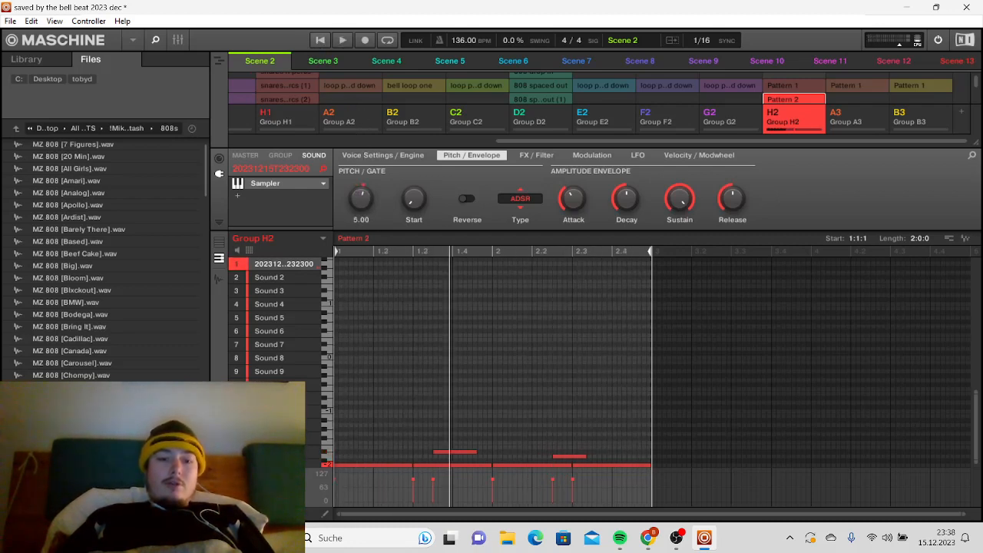
click(325, 44)
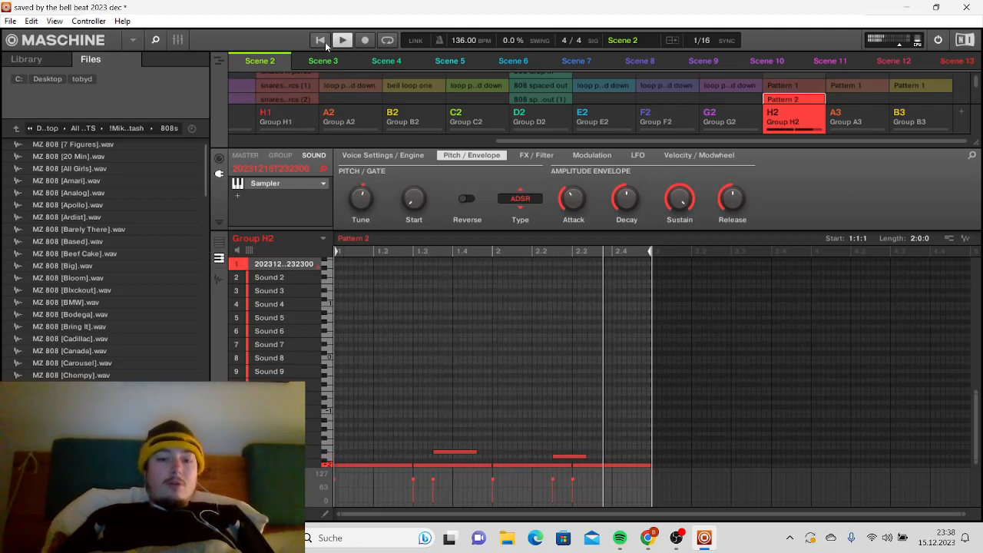
key(space)
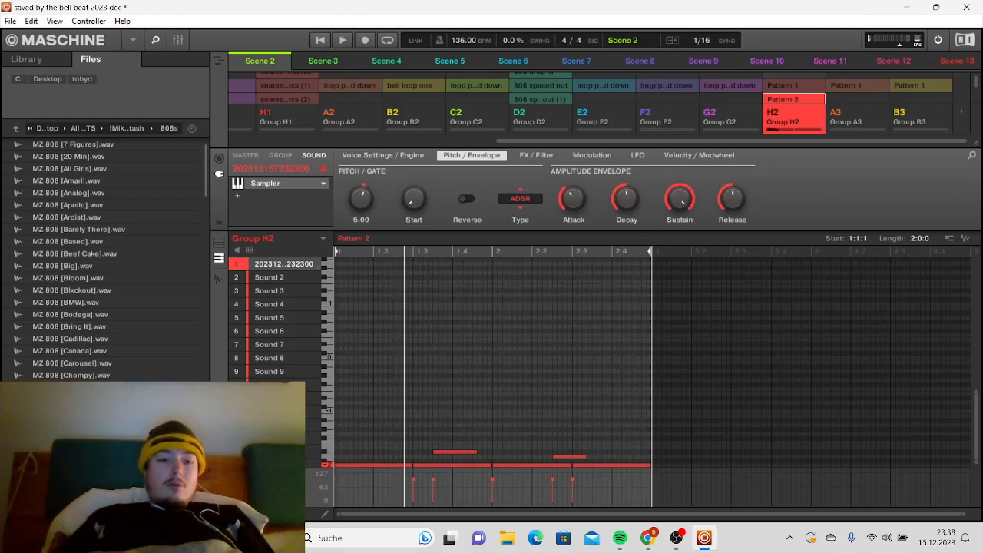
click(318, 41)
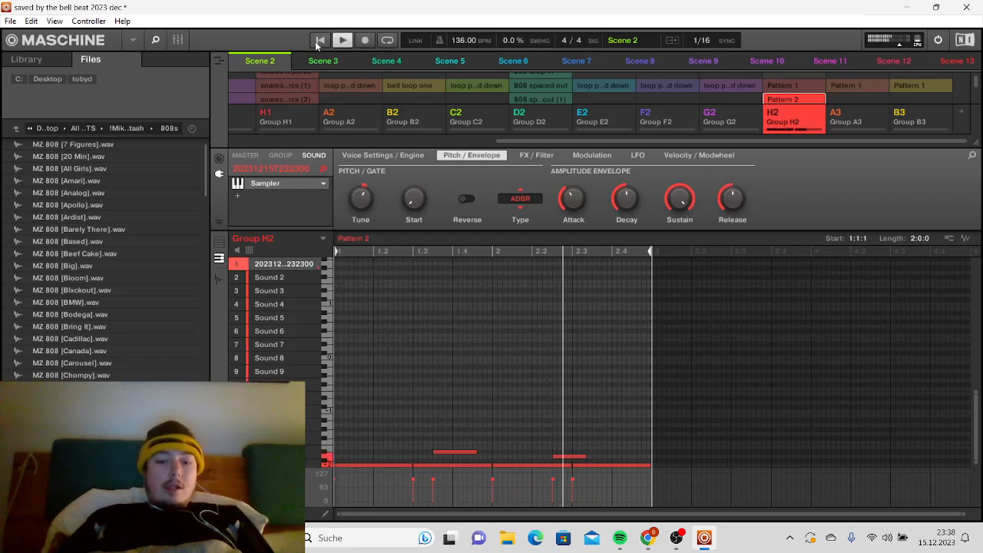
key(space)
- Return the sliced sound's tune to its centre setting and try playing Pattern 2 with the sample reversed
drag(368, 206, 367, 231)
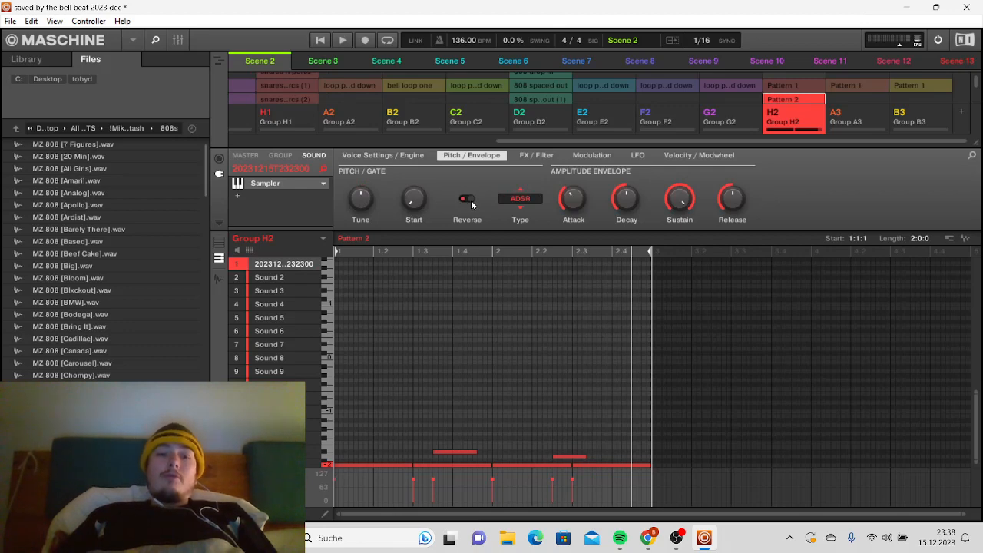
click(322, 41)
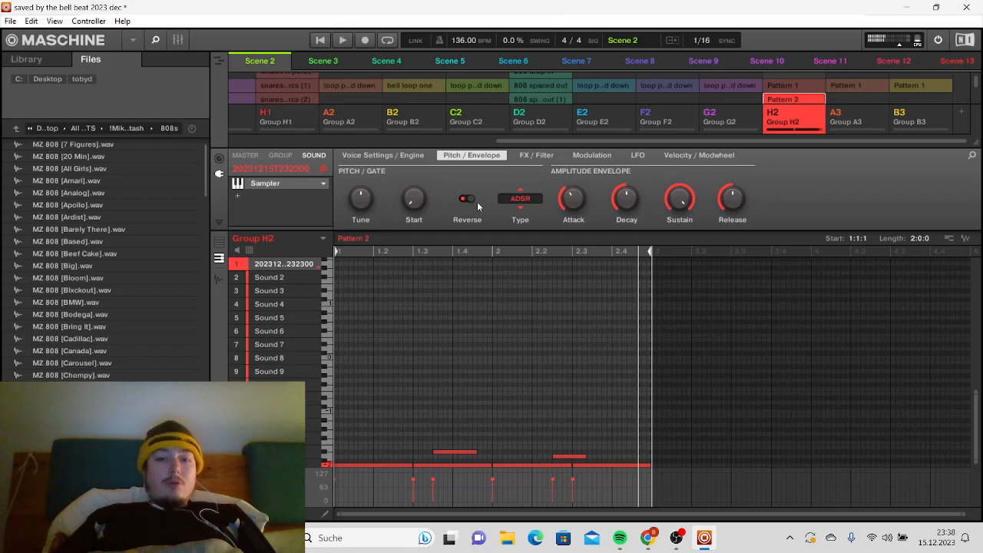
click(322, 45)
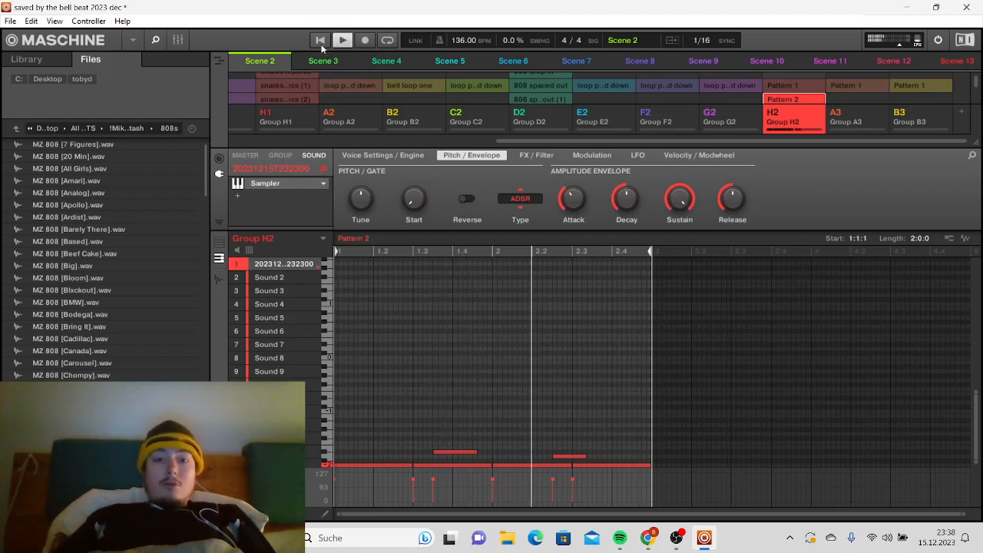
- Enlarge the pattern grid and assign the hats middle, kick, snares n percs (1) and 808 spaced out (1) patterns to Scene 2
click(220, 60)
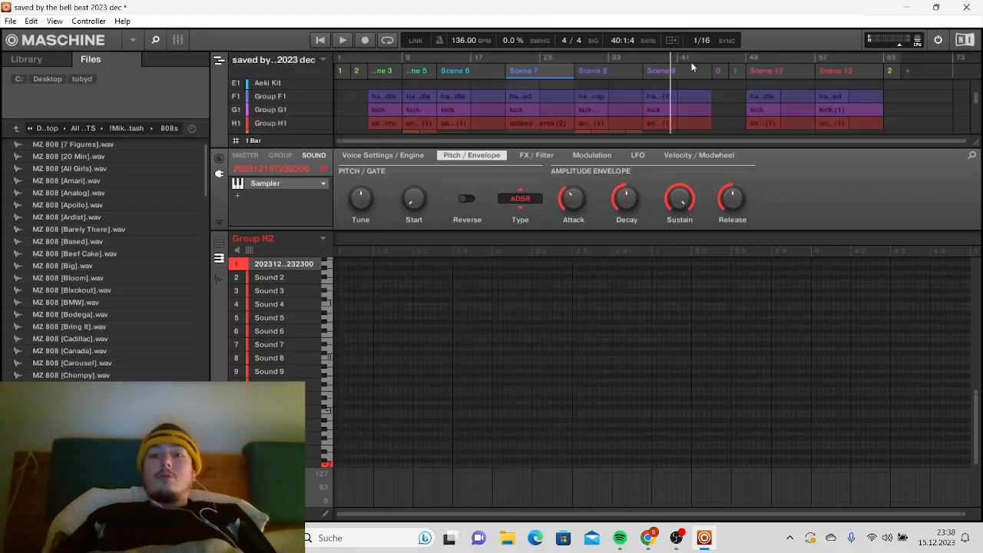
click(220, 59)
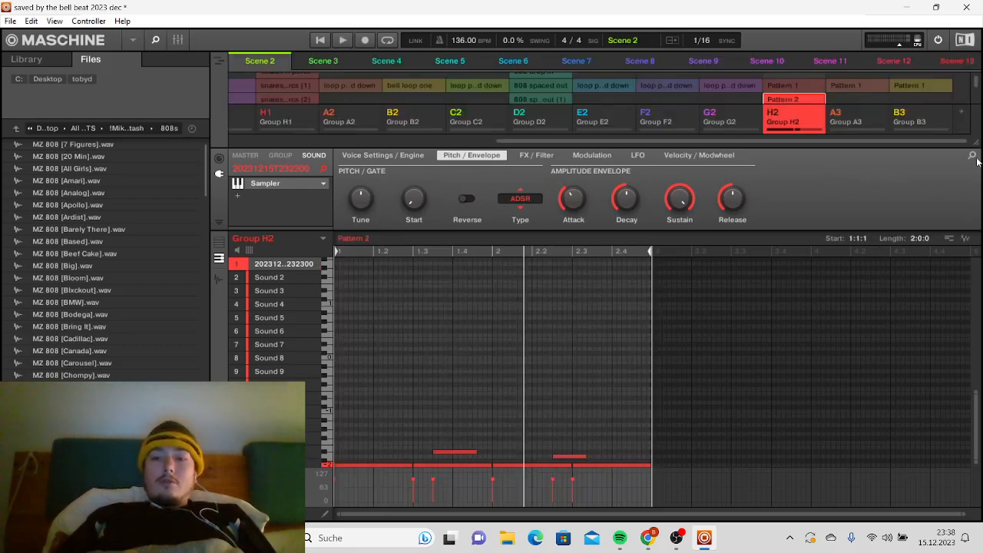
drag(978, 142, 977, 245)
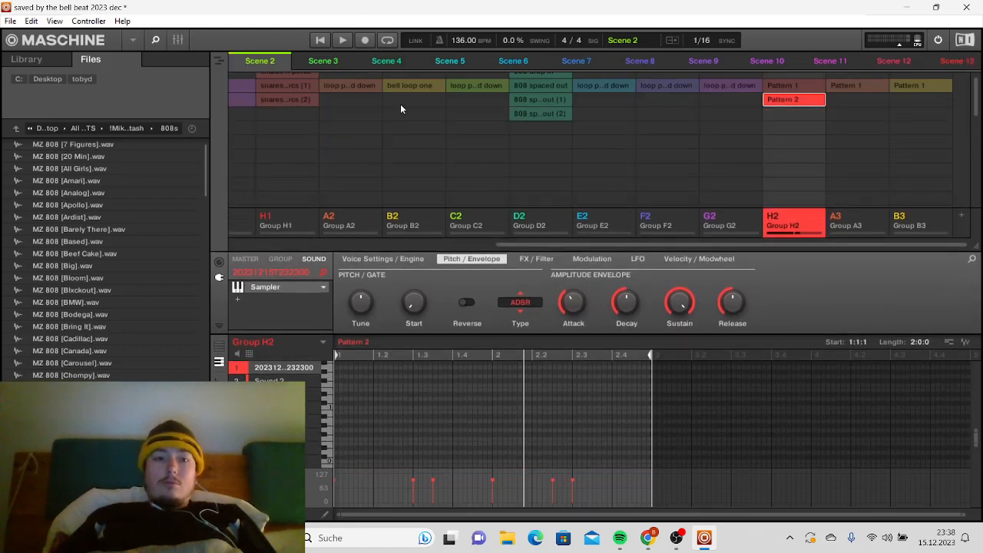
drag(532, 246, 391, 229)
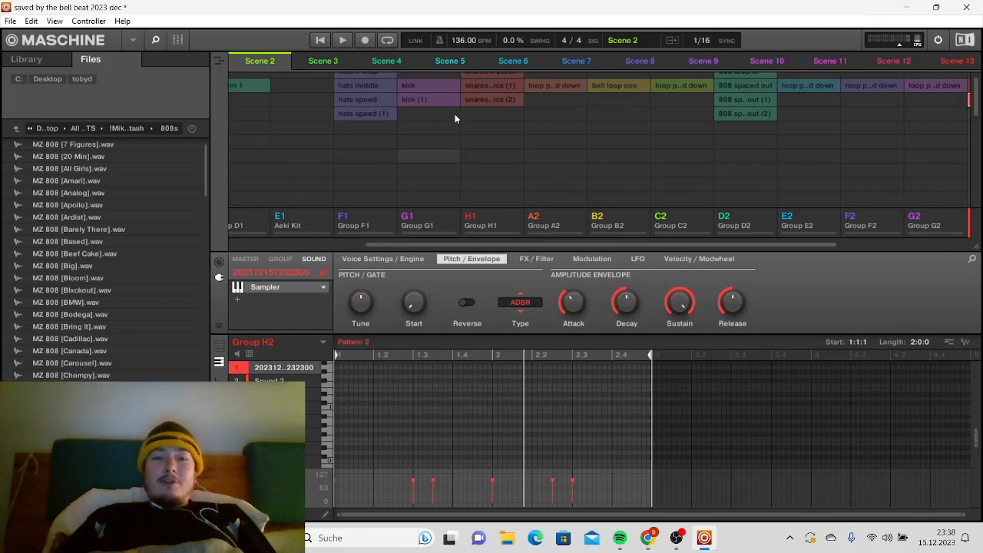
click(362, 83)
click(430, 83)
click(484, 86)
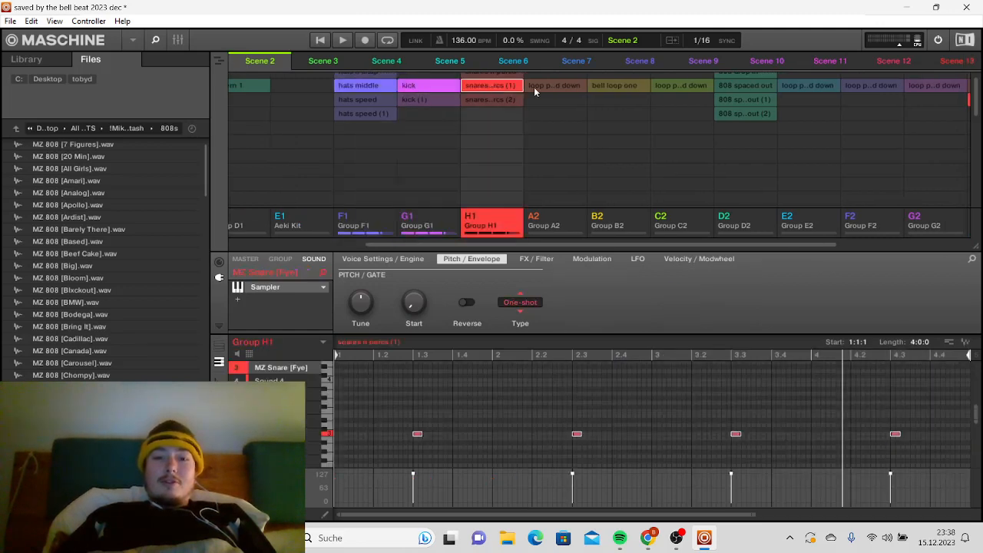
click(749, 100)
- Play Scene 2 with the drums and 808 alongside the sliced loop, raising the system volume
key(space)
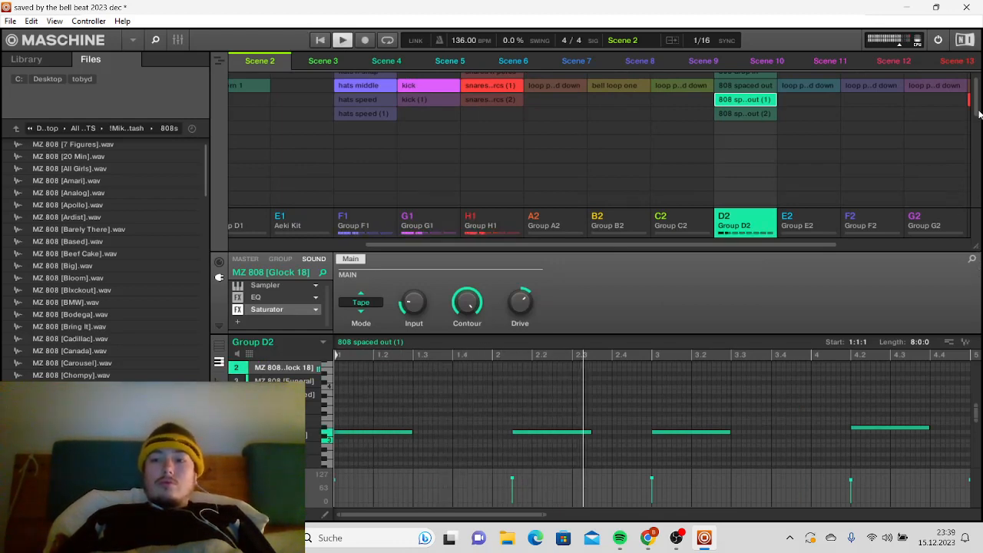
scroll(979, 112, up, 1)
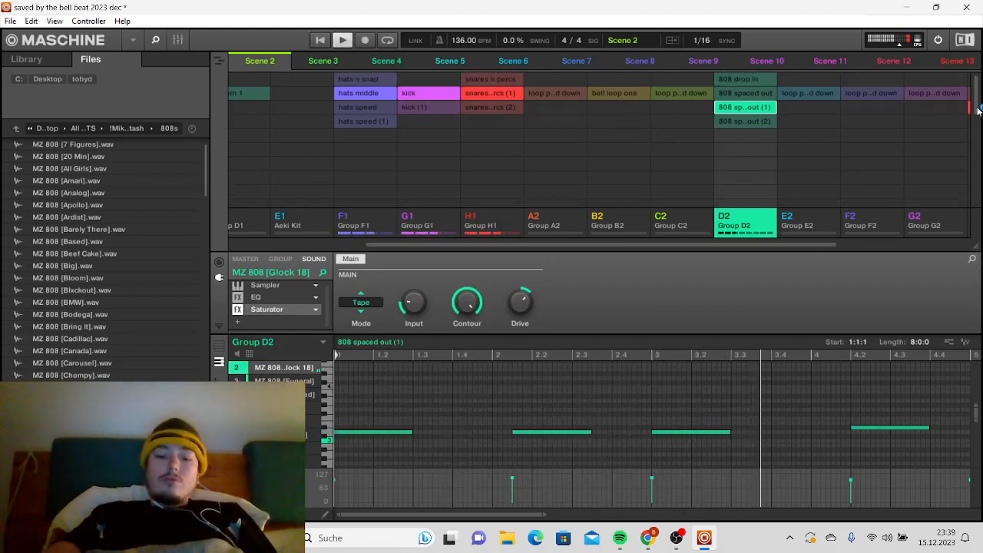
key(XF86AudioRaiseVolume)
key(XF86AudioRaiseVolume)
key(XF86AudioRaiseVolume)
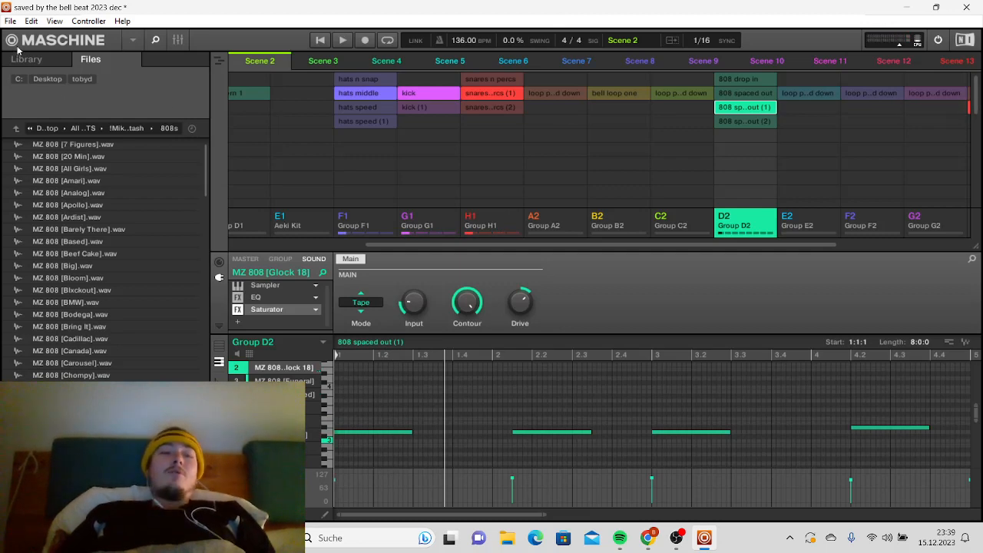
- Save the project
click(10, 20)
click(31, 80)
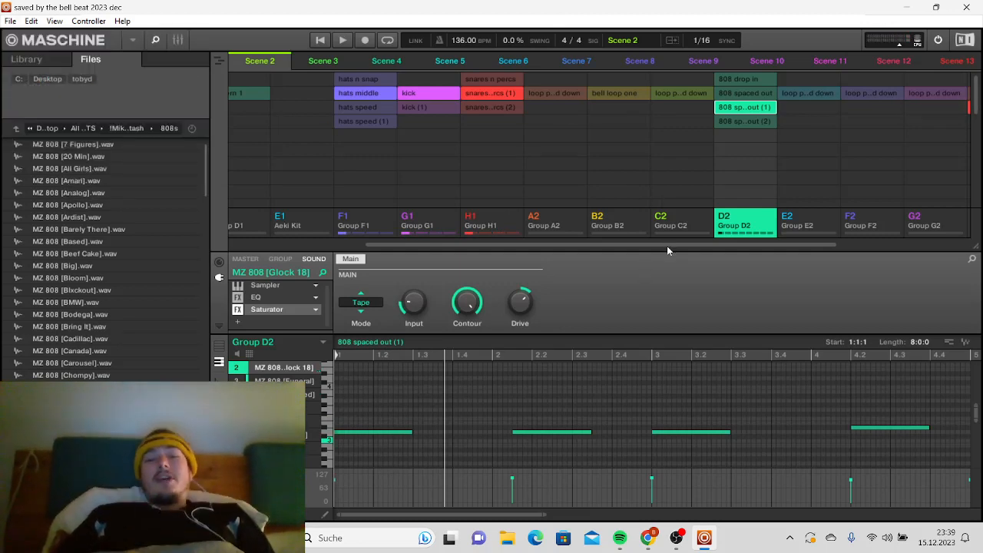
drag(669, 246, 524, 246)
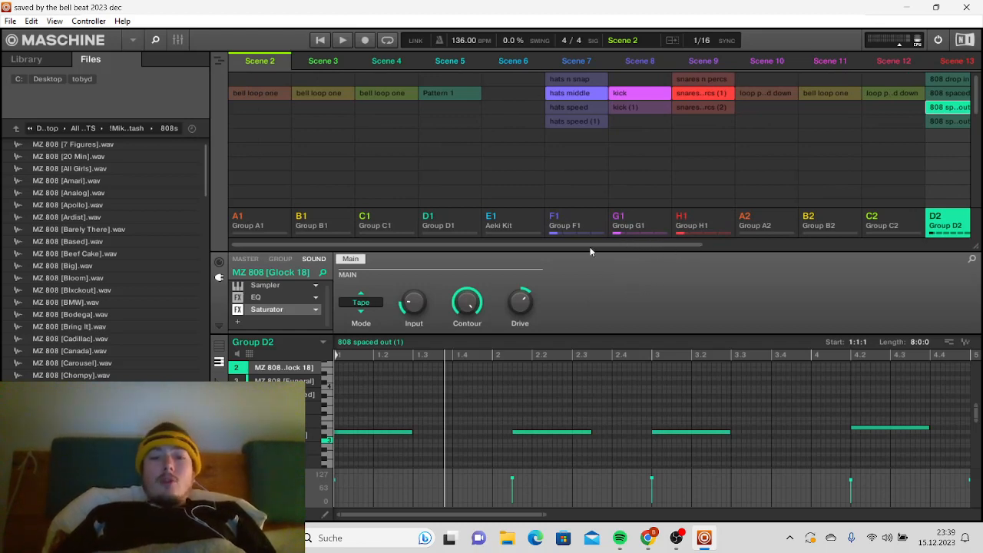
drag(590, 248, 443, 238)
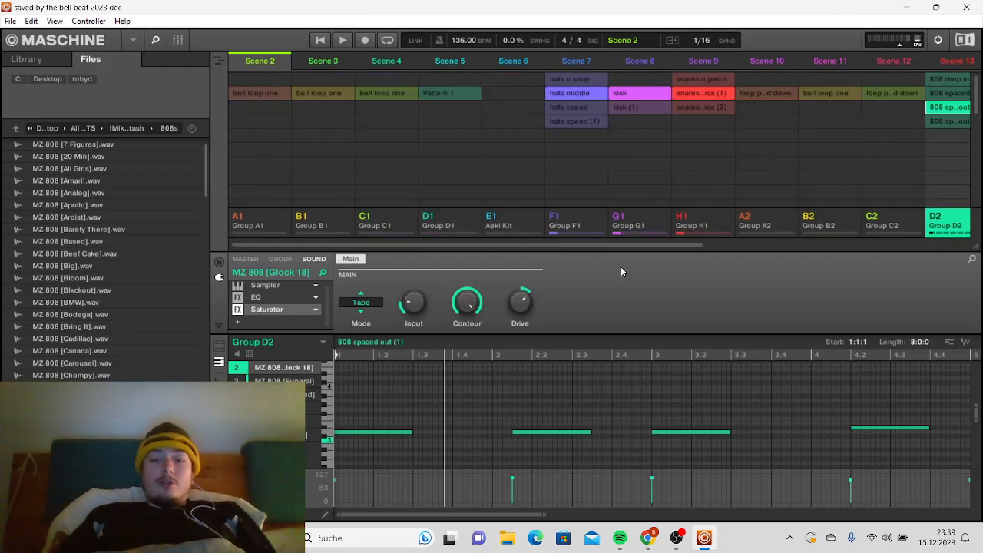